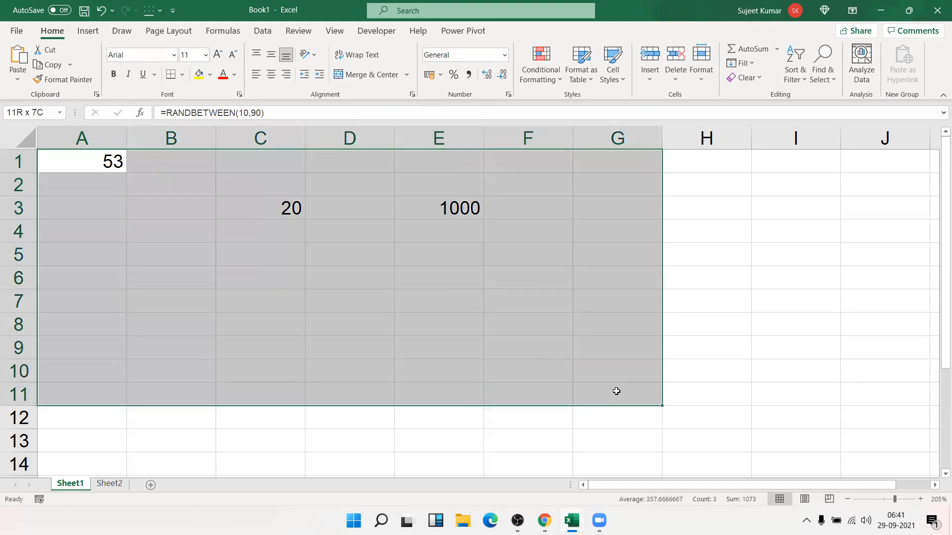
# Fill the RANDBETWEEN(10,90) formula from A1 across the range A1:G11 and replace the formulas with their values
pyautogui.hotkey('ctrl', 'd')
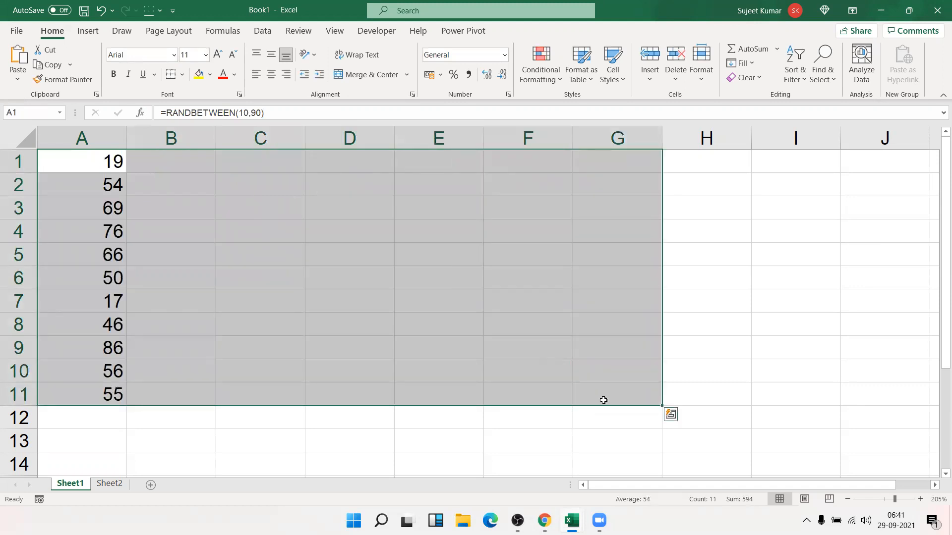
pyautogui.hotkey('ctrl', 'r')
pyautogui.hotkey('ctrl', 'c')
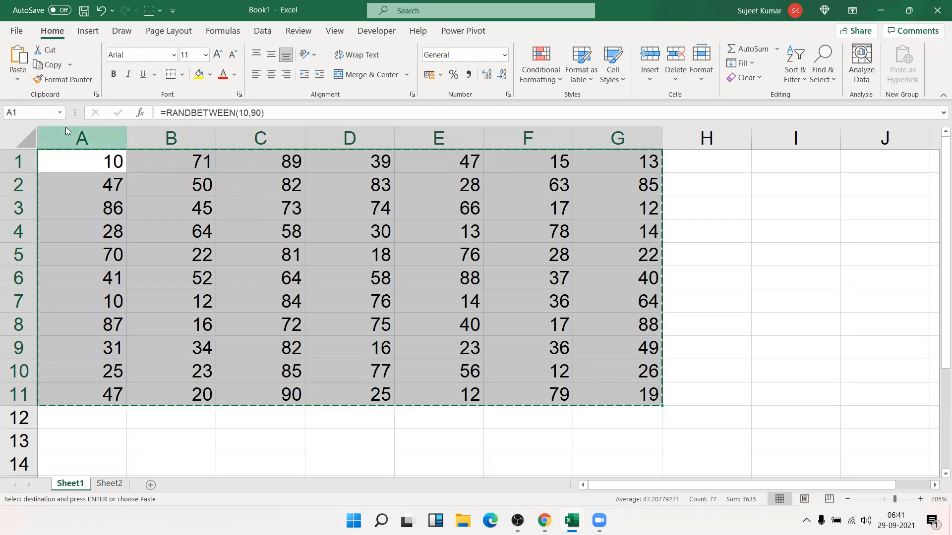
pyautogui.click(17, 75)
pyautogui.click(12, 176)
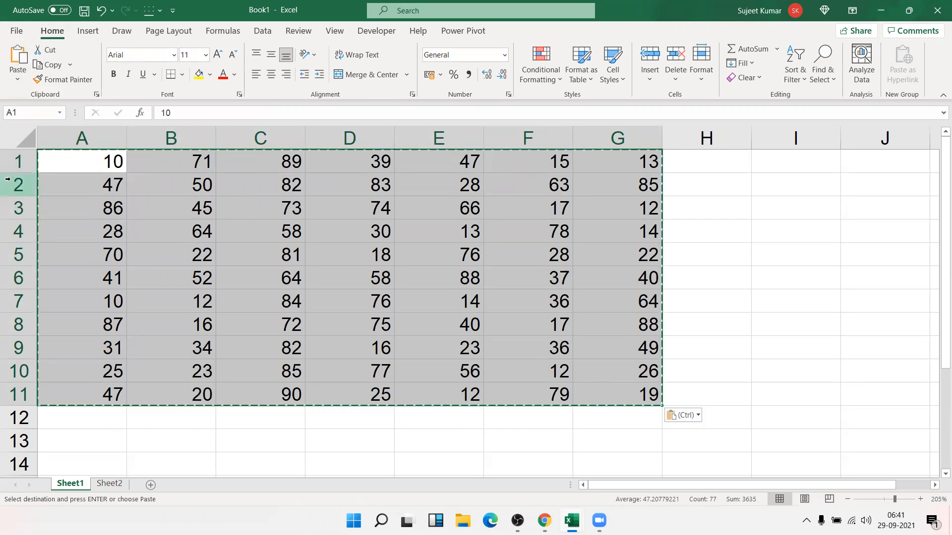
pyautogui.click(210, 252)
pyautogui.press('Escape')
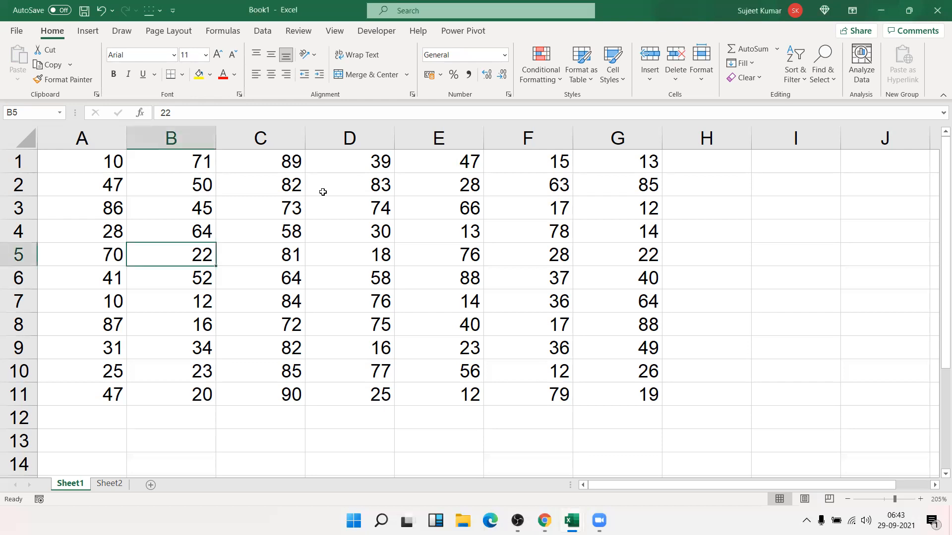
# Clear the values in C3:E7 and undo the deletion
pyautogui.moveTo(246, 207); pyautogui.dragTo(432, 282)
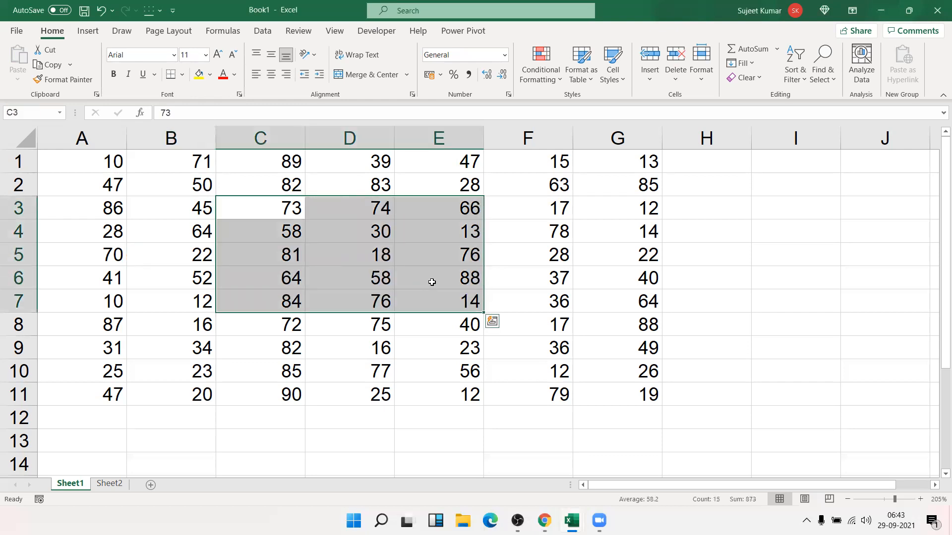
pyautogui.press('Delete')
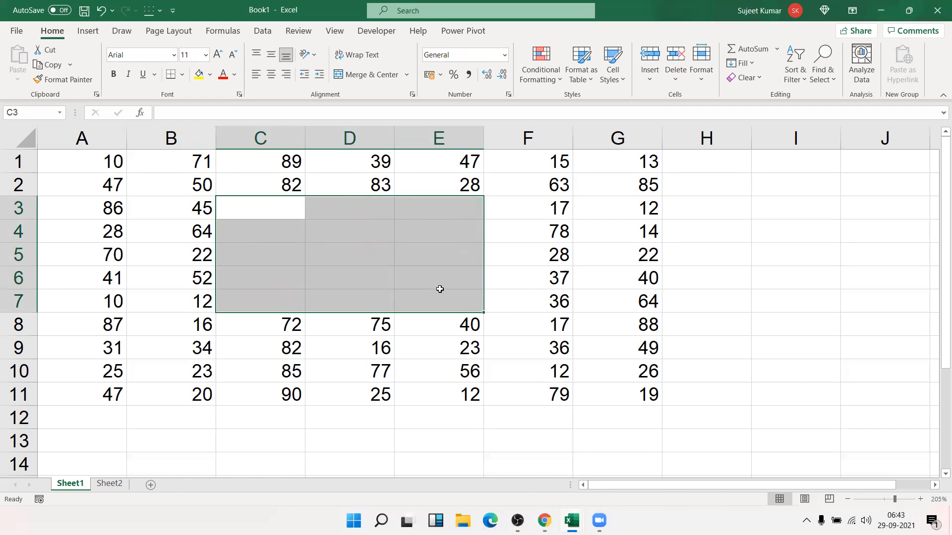
pyautogui.hotkey('ctrl', 'z')
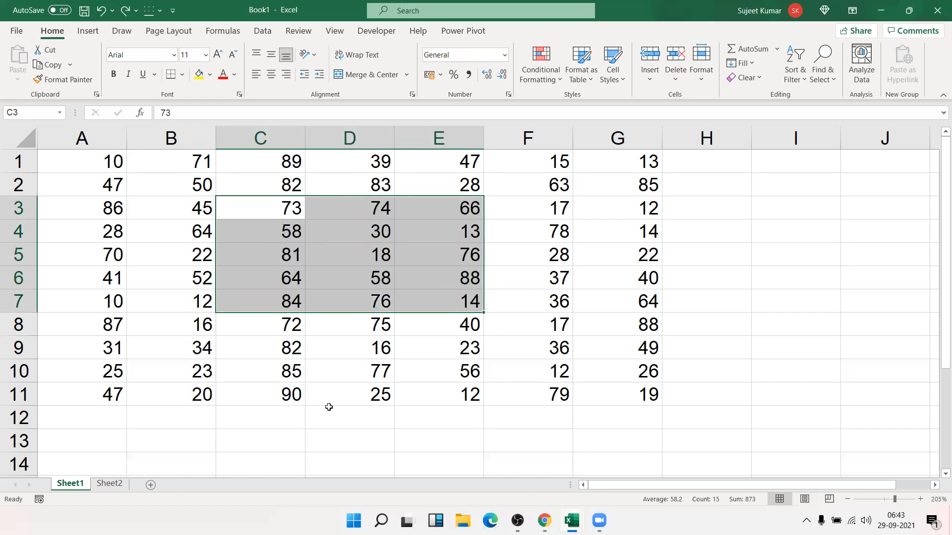
pyautogui.click(329, 407)
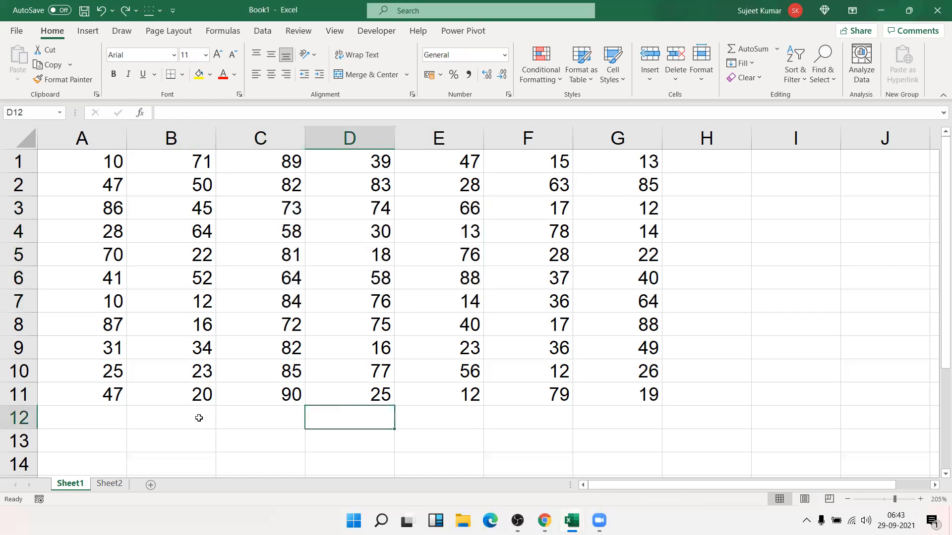
pyautogui.rightClick(67, 490)
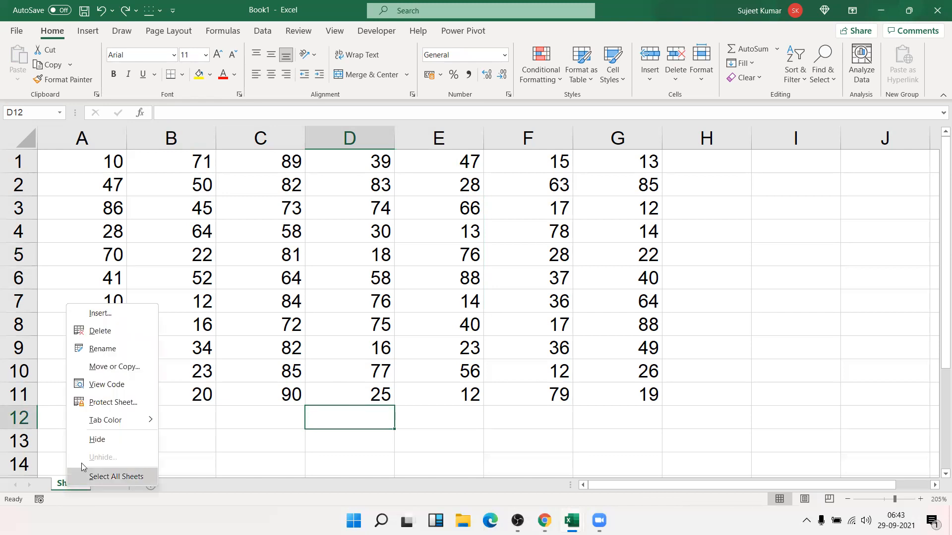
pyautogui.press('Escape')
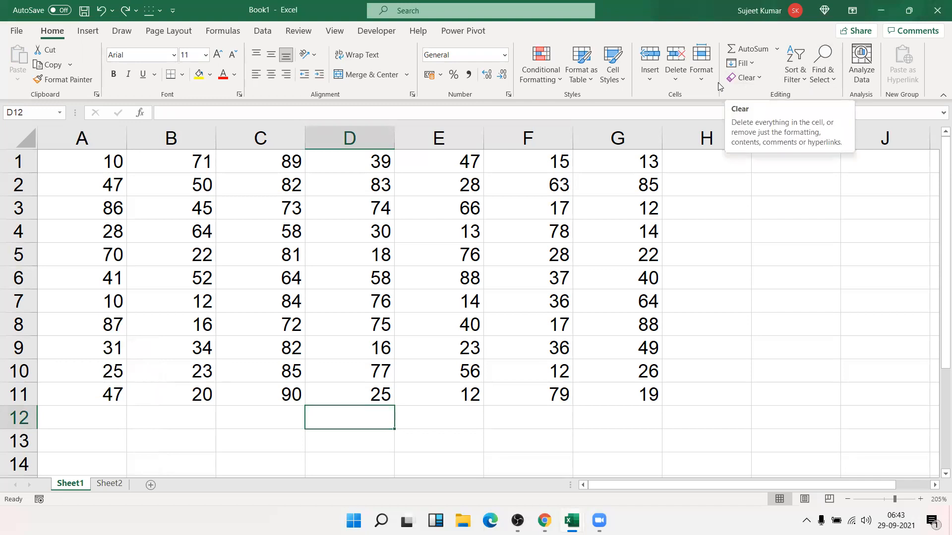
pyautogui.click(701, 66)
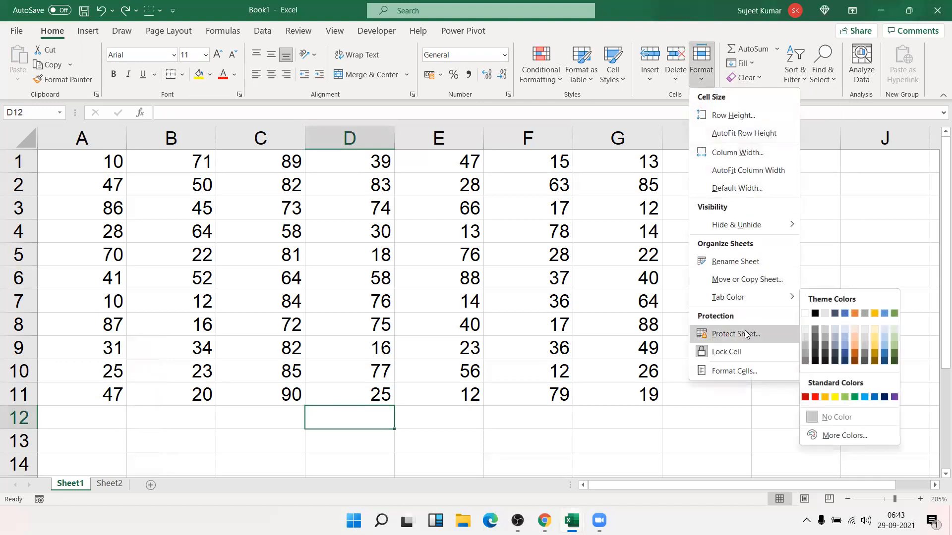
pyautogui.press('Escape')
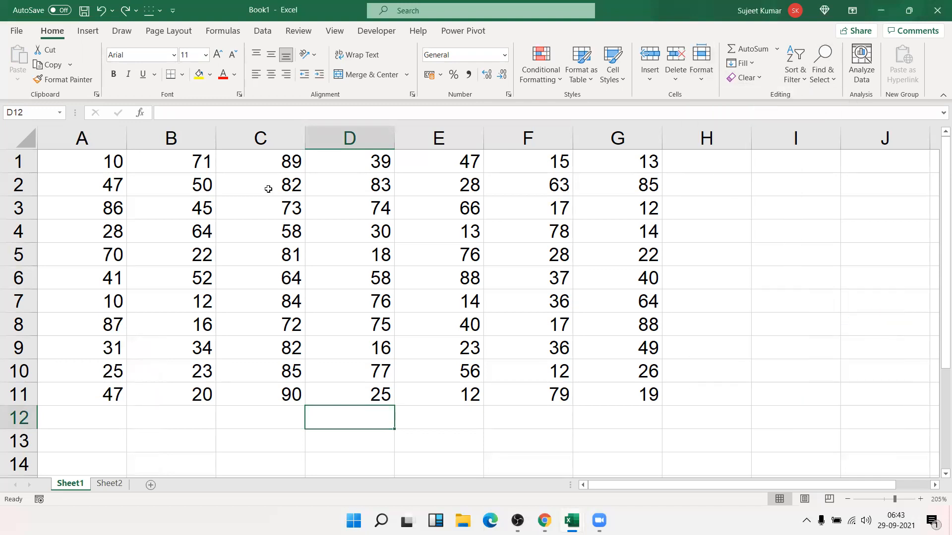
# Protect Sheet1 with a sheet password, keeping the selection of locked and unlocked cells allowed, and re-enter the password to confirm
pyautogui.click(298, 30)
pyautogui.click(478, 64)
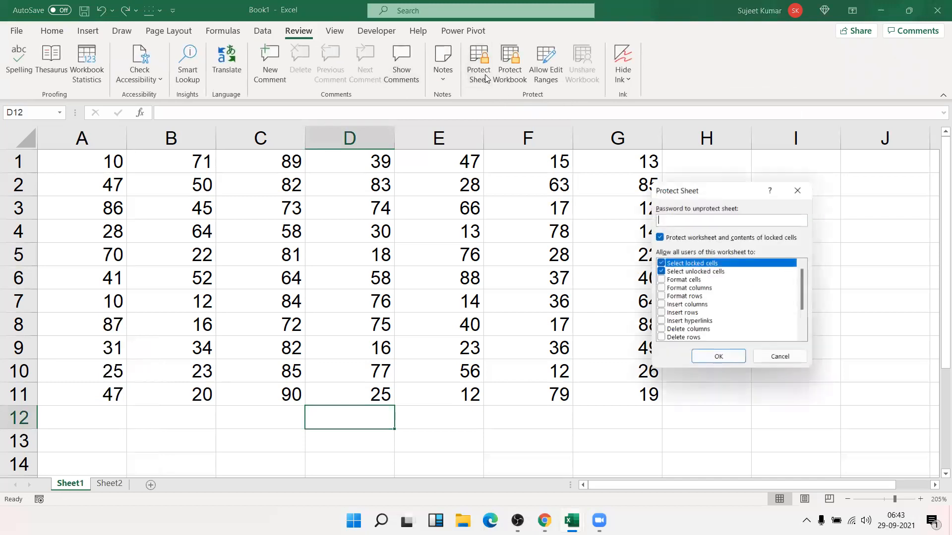
pyautogui.write('1')
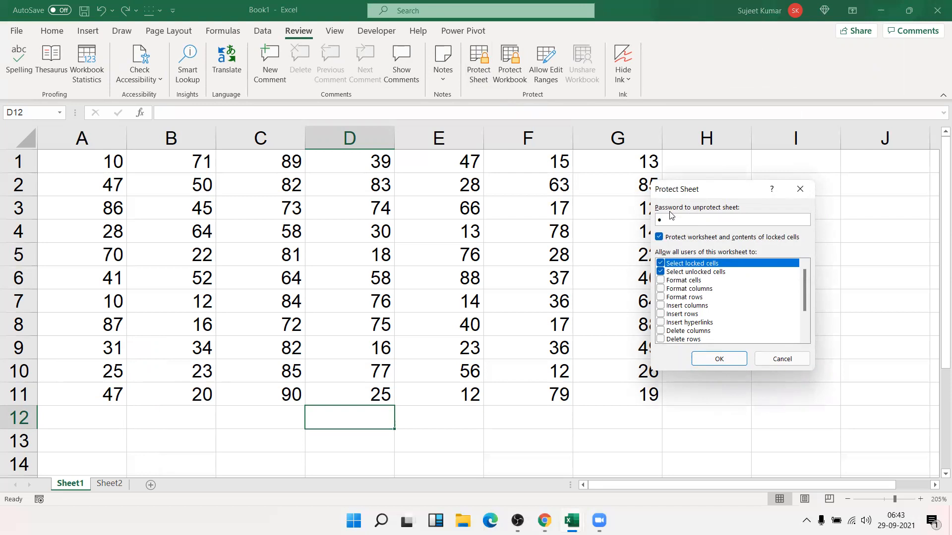
pyautogui.press('Return')
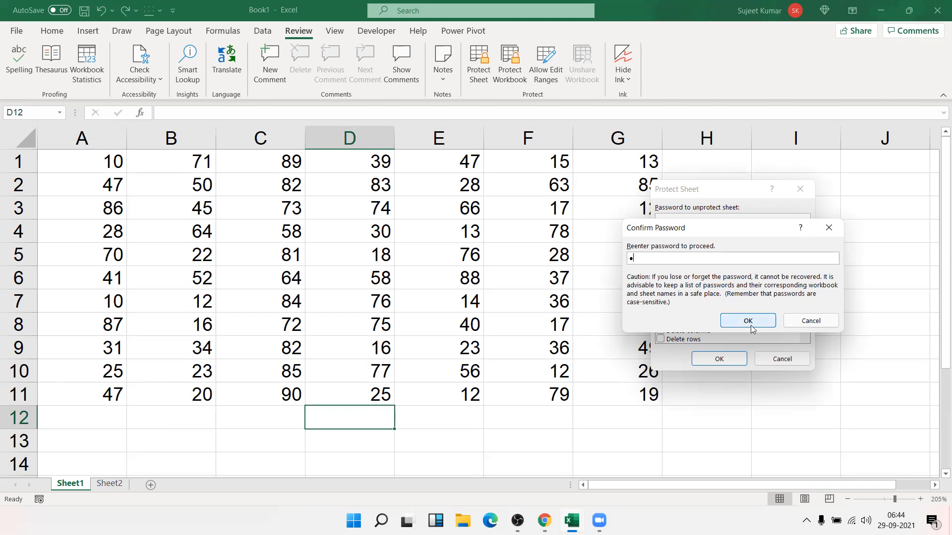
pyautogui.click(751, 329)
# Try to edit cells E6 and C6 on the protected sheet
pyautogui.doubleClick(439, 272)
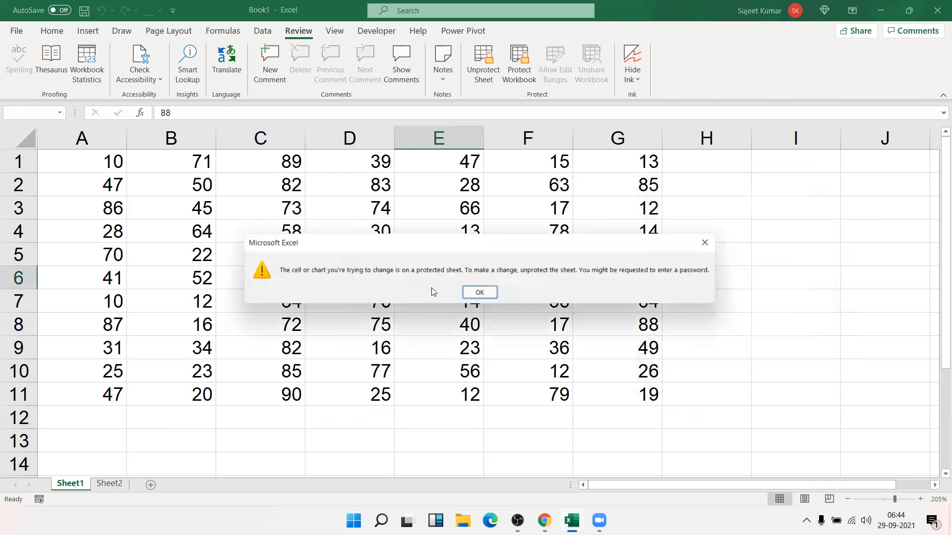
pyautogui.doubleClick(292, 270)
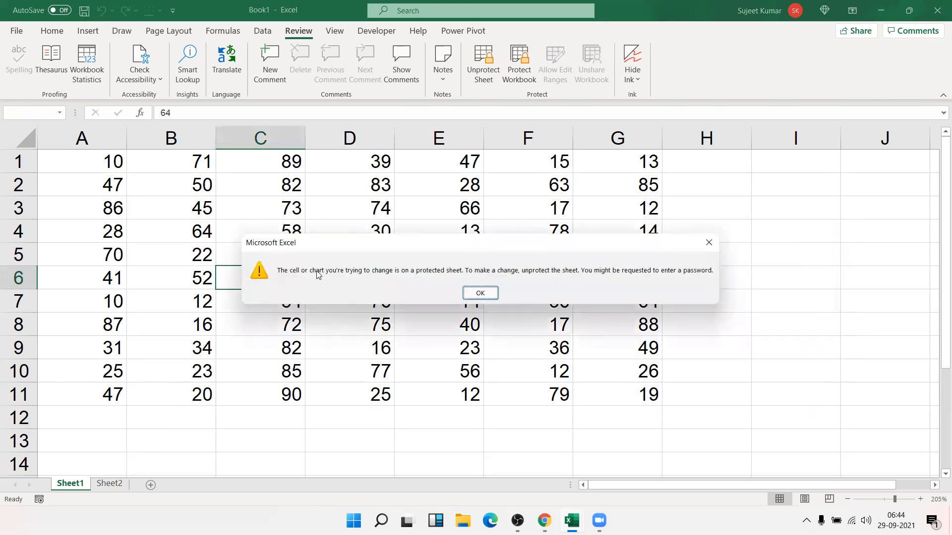
pyautogui.click(496, 291)
pyautogui.scroll(-4, 508, 283)
pyautogui.scroll(4, 510, 281)
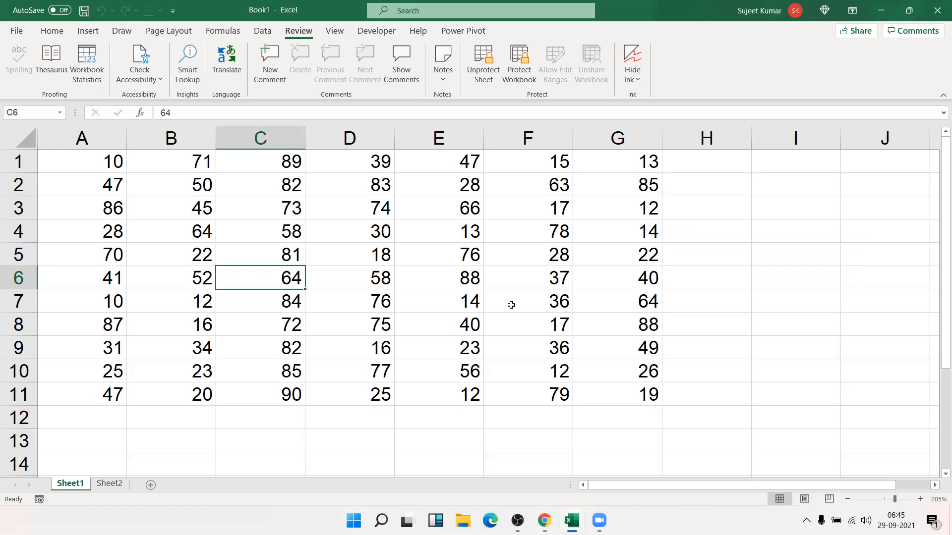
# Copy the range C3:G8 from the protected Sheet1 into a new worksheet starting at A1
pyautogui.moveTo(615, 324); pyautogui.dragTo(271, 220)
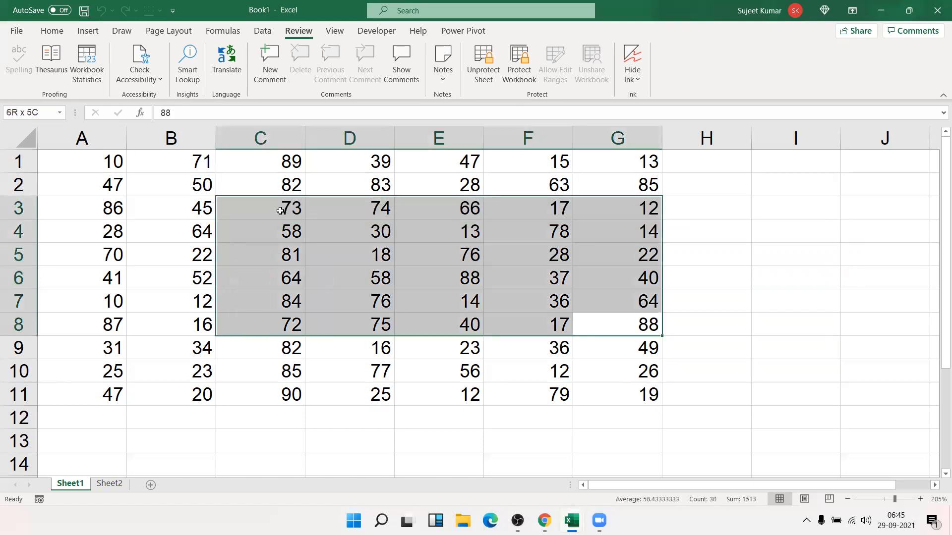
pyautogui.hotkey('ctrl', 'c')
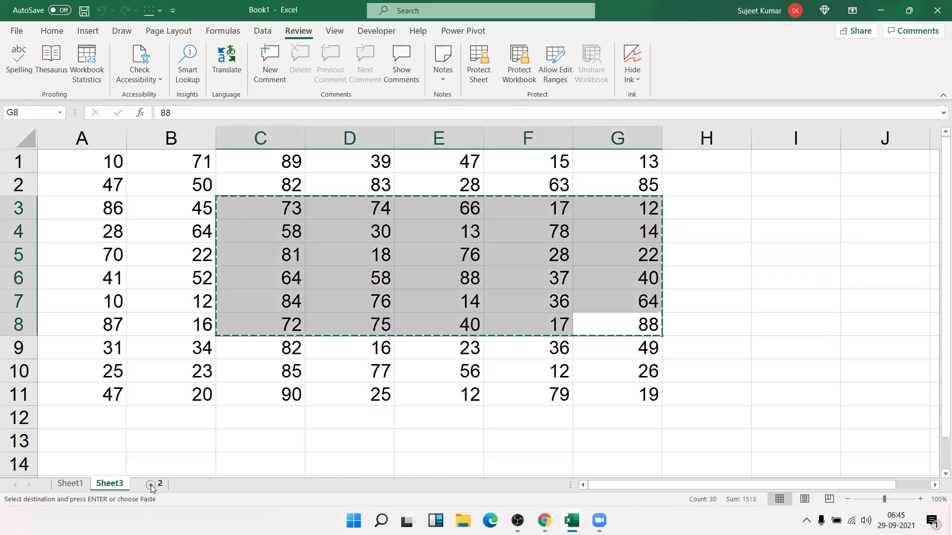
pyautogui.click(150, 485)
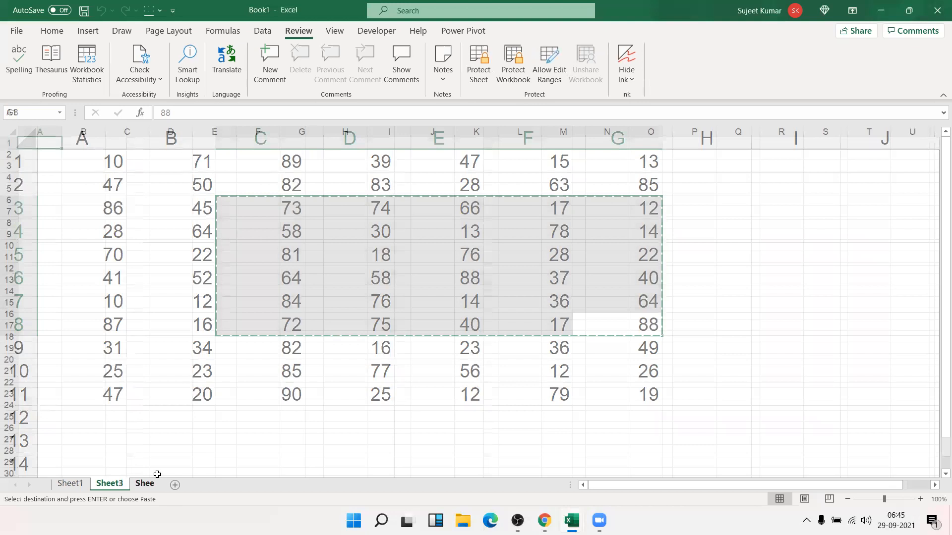
pyautogui.hotkey('ctrl', 'v')
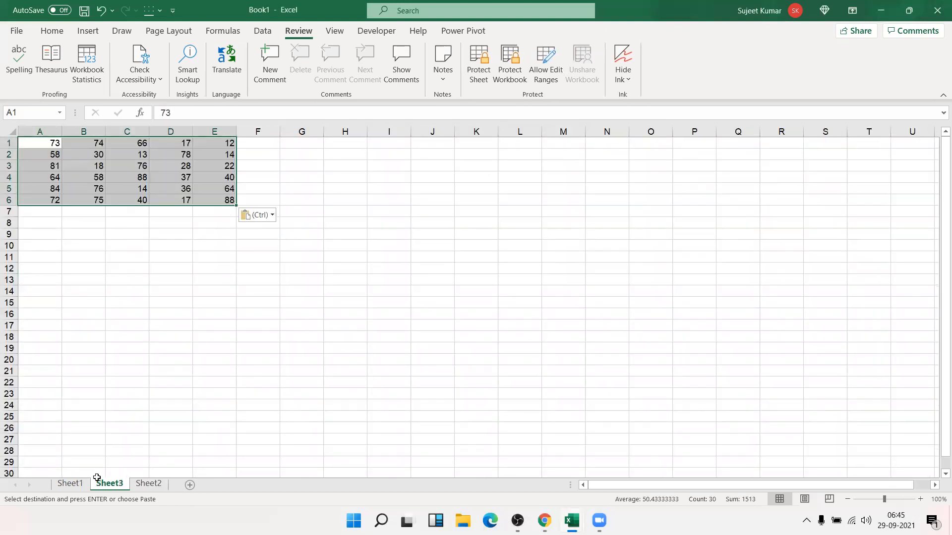
# Undo the paste in the new worksheet and return to Sheet1, selecting empty cell H4
pyautogui.hotkey('ctrl', 'z')
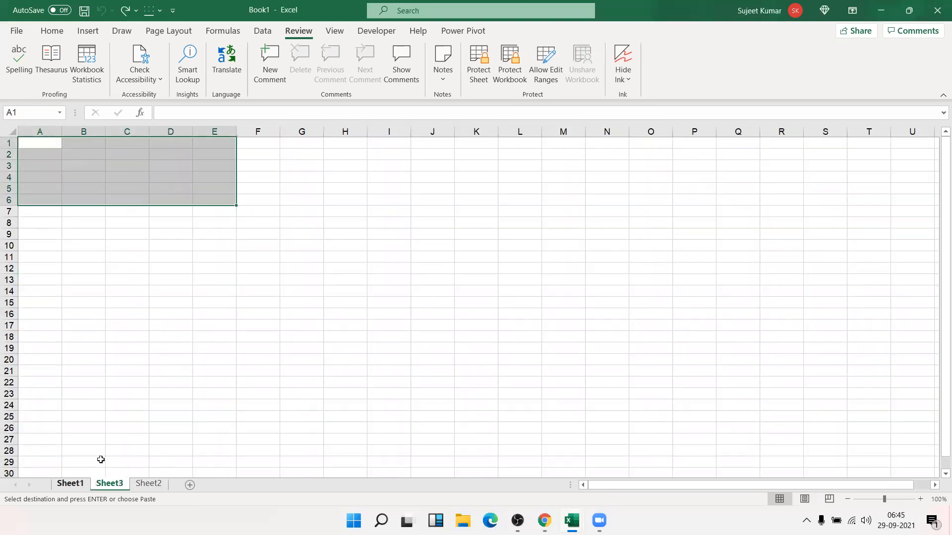
pyautogui.hotkey('ctrl', 'pageup')
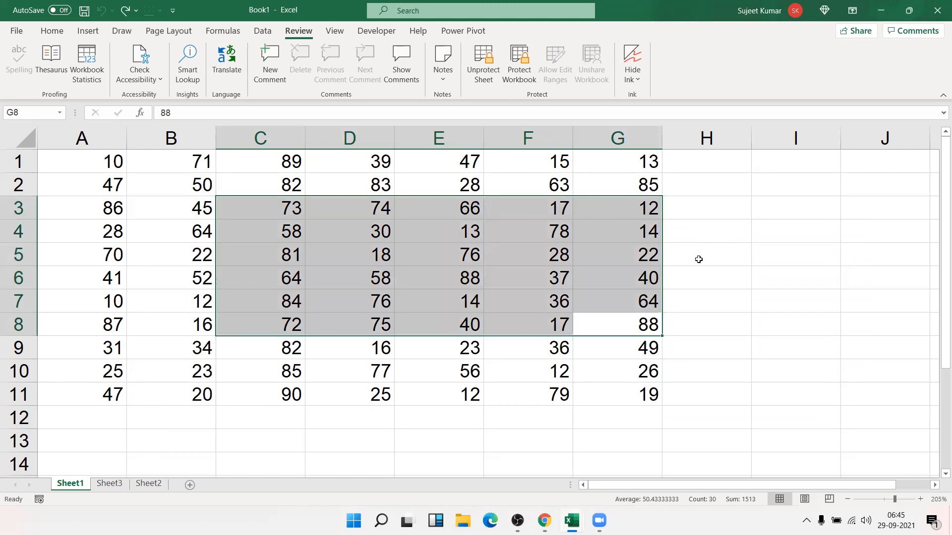
pyautogui.click(713, 245)
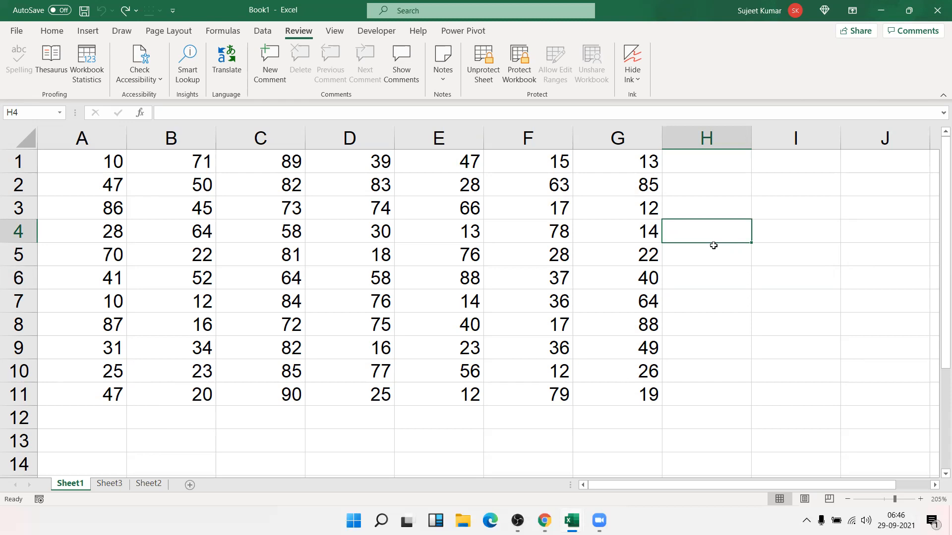
# Unprotect Sheet1 by entering the sheet password
pyautogui.rightClick(70, 486)
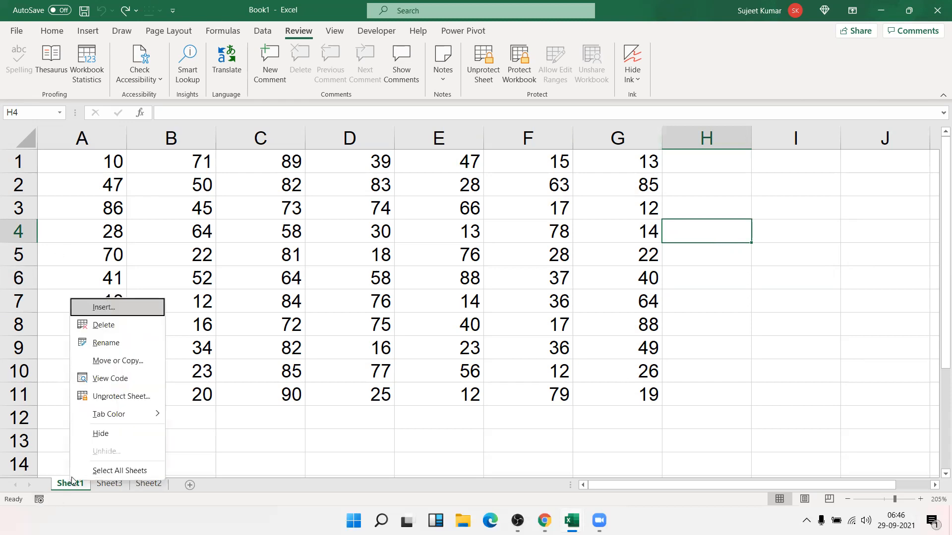
pyautogui.click(99, 396)
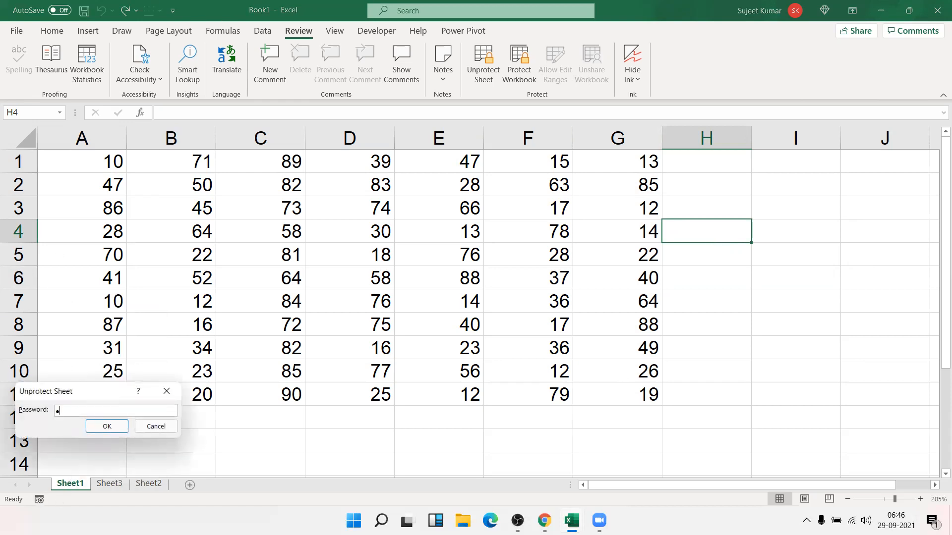
pyautogui.click(106, 425)
# Open the protection options for Sheet1 and examine the list of actions that can be allowed to all users
pyautogui.rightClick(77, 484)
pyautogui.click(102, 397)
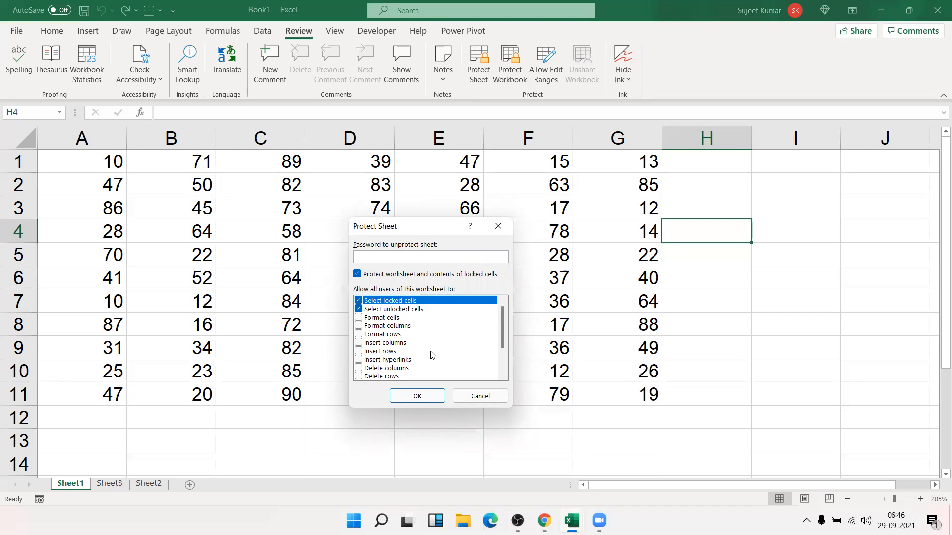
pyautogui.click(394, 317)
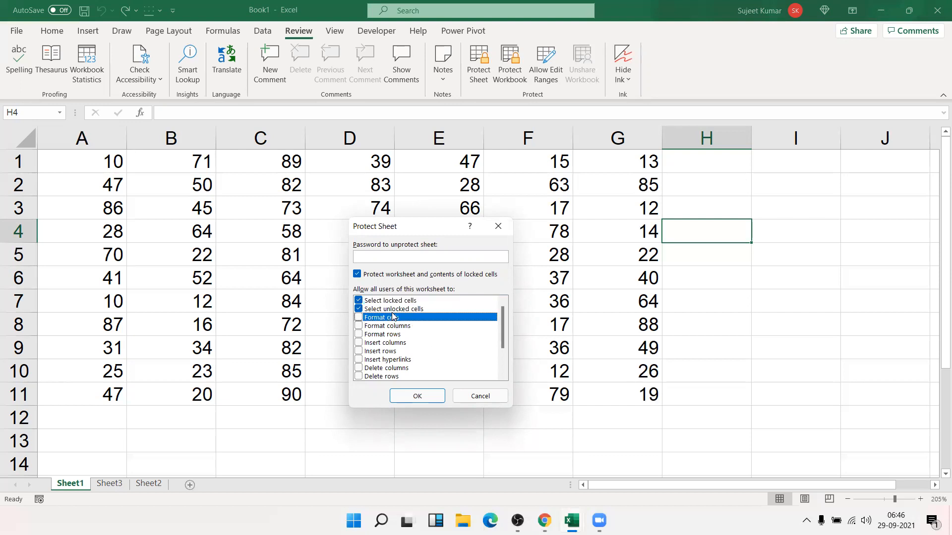
pyautogui.click(360, 318)
pyautogui.click(358, 318)
pyautogui.scroll(-2, 359, 357)
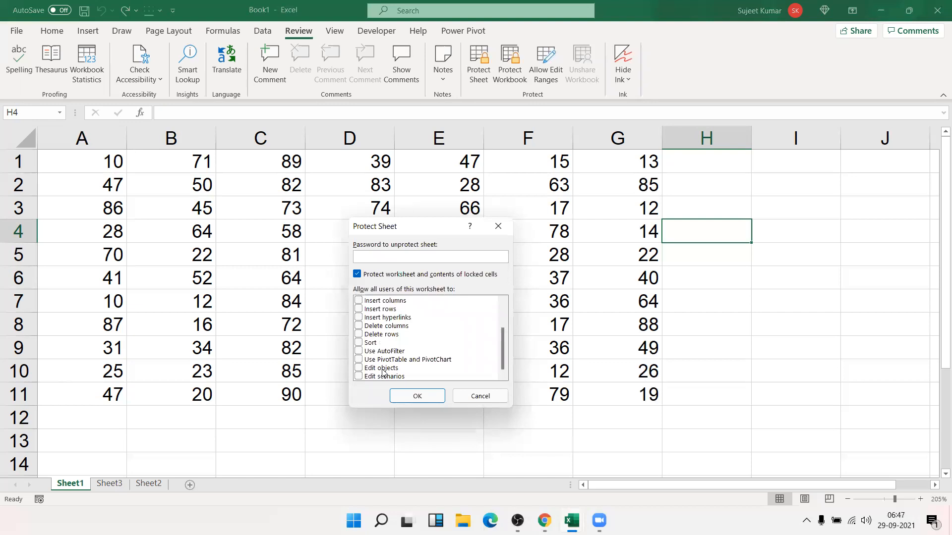
pyautogui.scroll(2, 388, 364)
pyautogui.scroll(-2, 387, 358)
pyautogui.scroll(2, 388, 357)
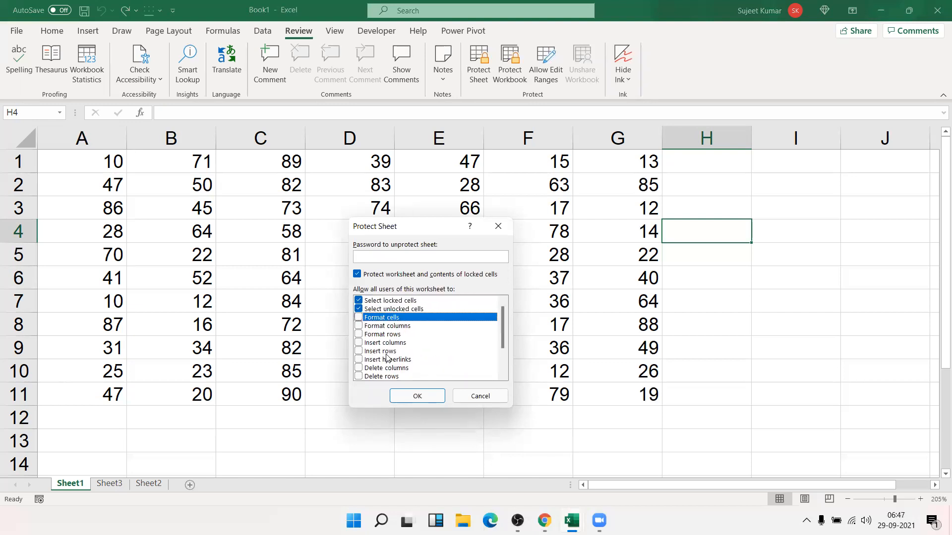
# Disallow selecting locked and unlocked cells and protect Sheet1 without a password
pyautogui.click(369, 311)
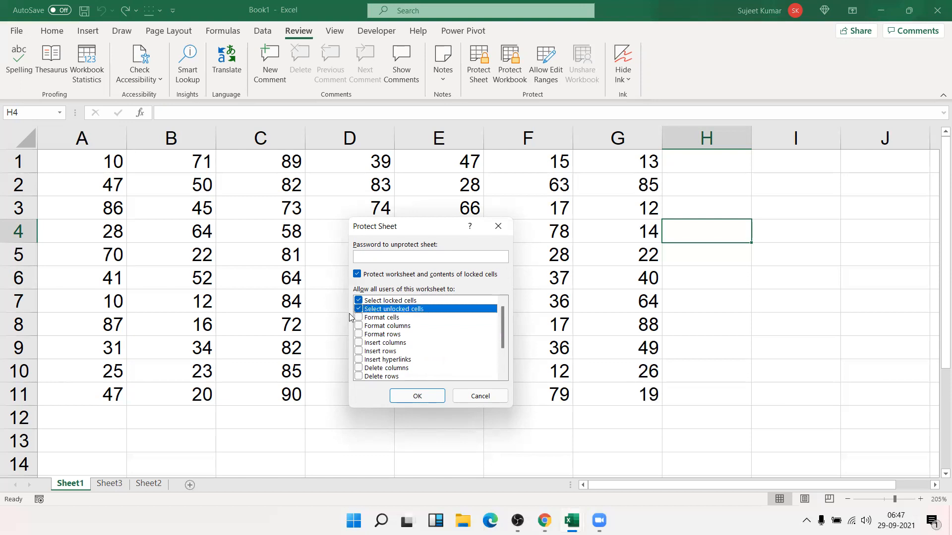
pyautogui.click(358, 310)
pyautogui.click(437, 401)
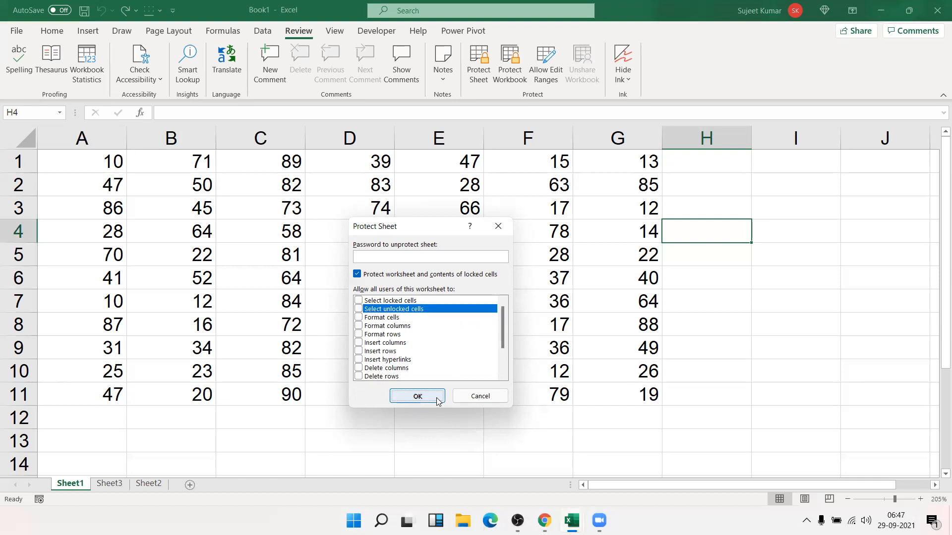
pyautogui.click(437, 401)
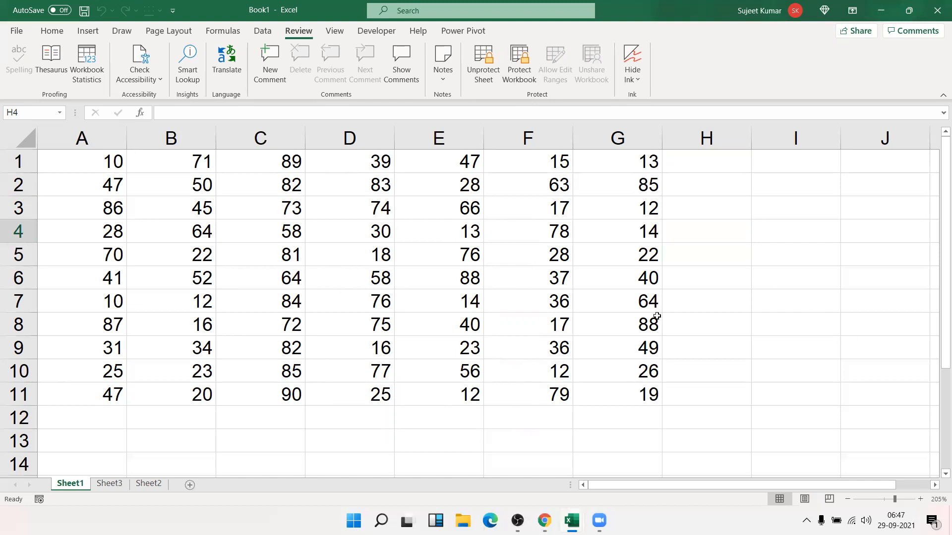
# Try to copy from protected Sheet1, and fill the range E6:J17 on Sheet3 with yellow
pyautogui.hotkey('ctrl', 'c')
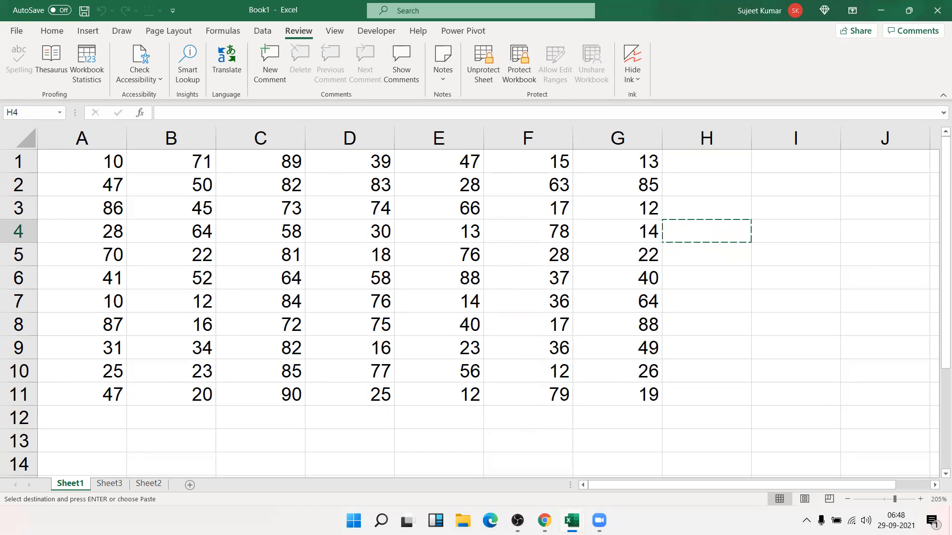
pyautogui.click(108, 485)
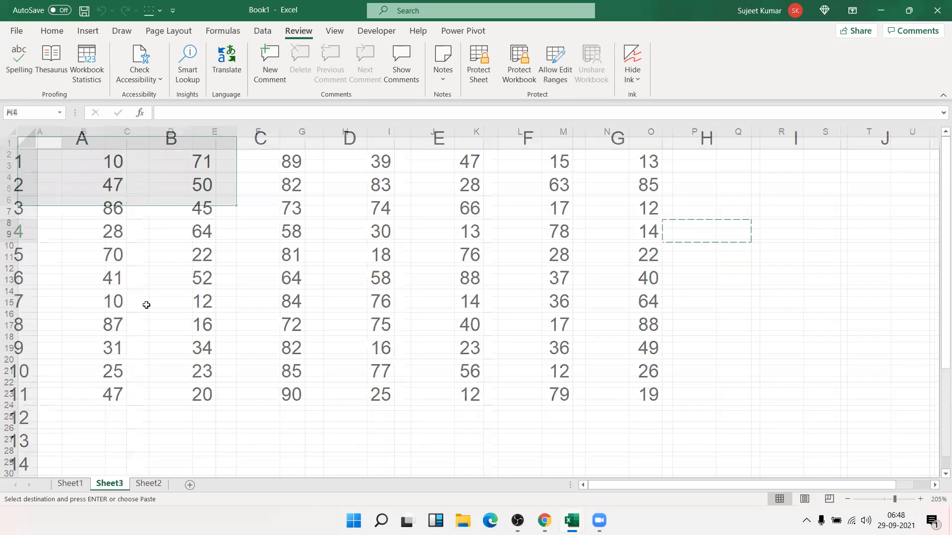
pyautogui.moveTo(223, 201); pyautogui.dragTo(436, 328)
pyautogui.click(52, 30)
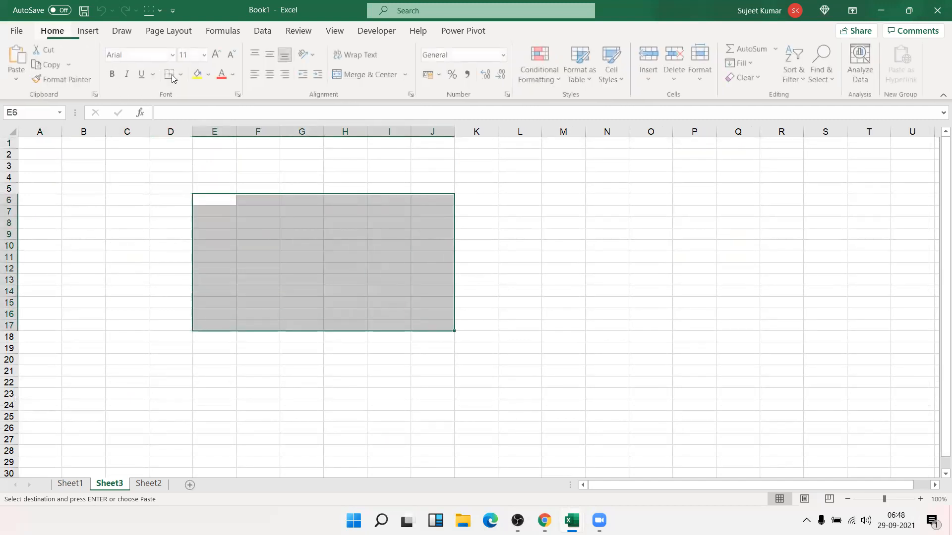
pyautogui.click(197, 74)
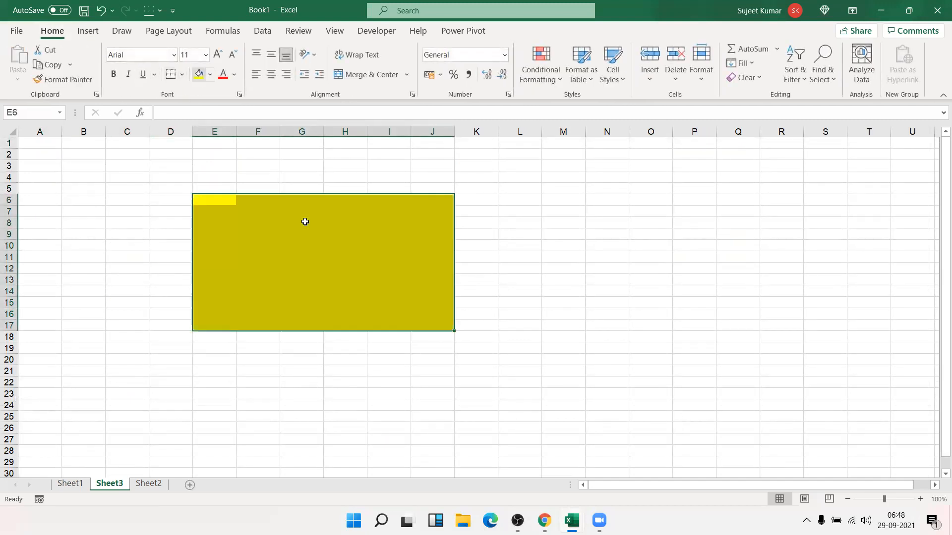
# Unlock the yellow cells E6:J17 by turning off the Locked option in their cell protection format
pyautogui.rightClick(316, 255)
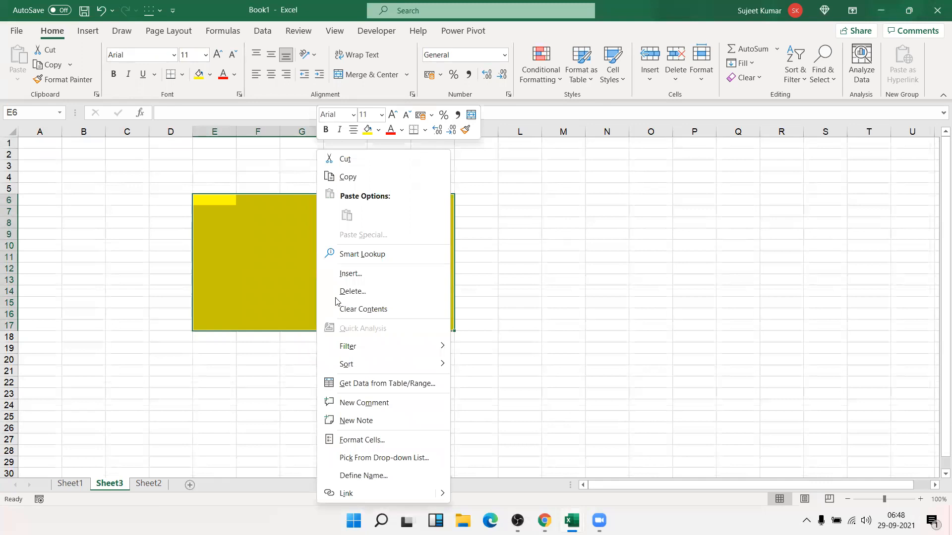
pyautogui.click(334, 438)
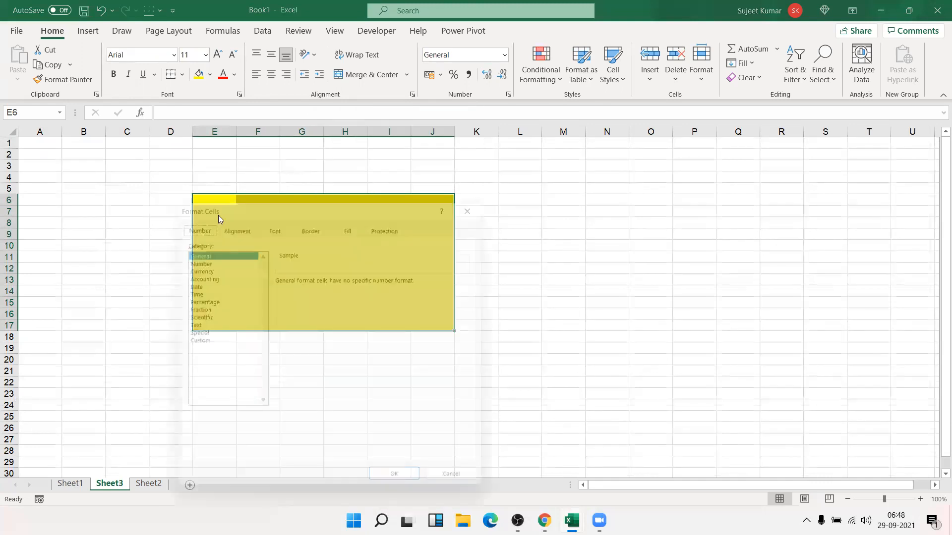
pyautogui.moveTo(404, 205); pyautogui.dragTo(733, 167)
pyautogui.click(736, 169)
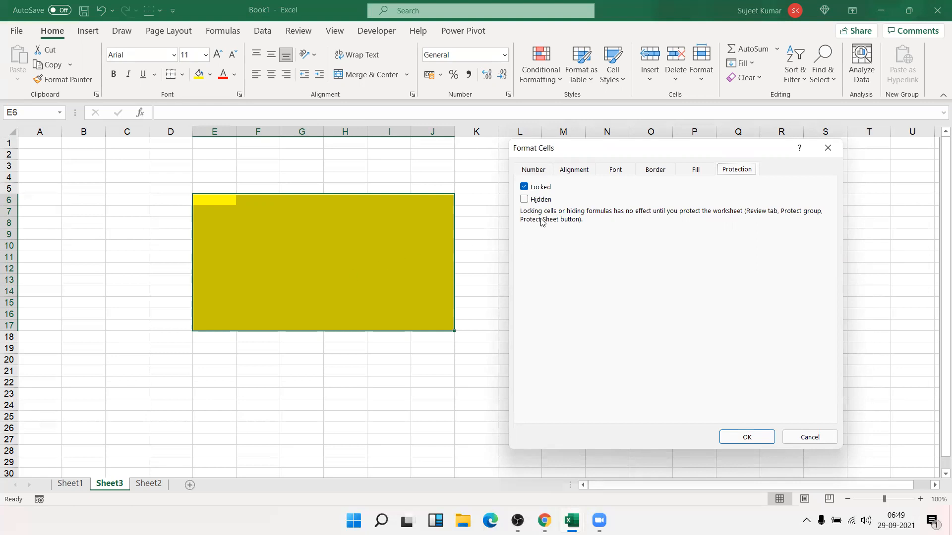
pyautogui.click(535, 191)
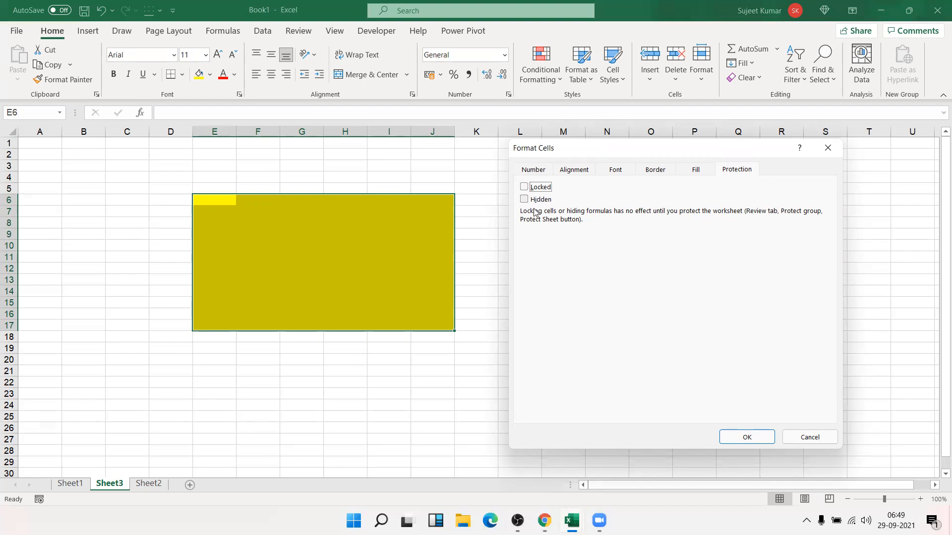
pyautogui.click(739, 440)
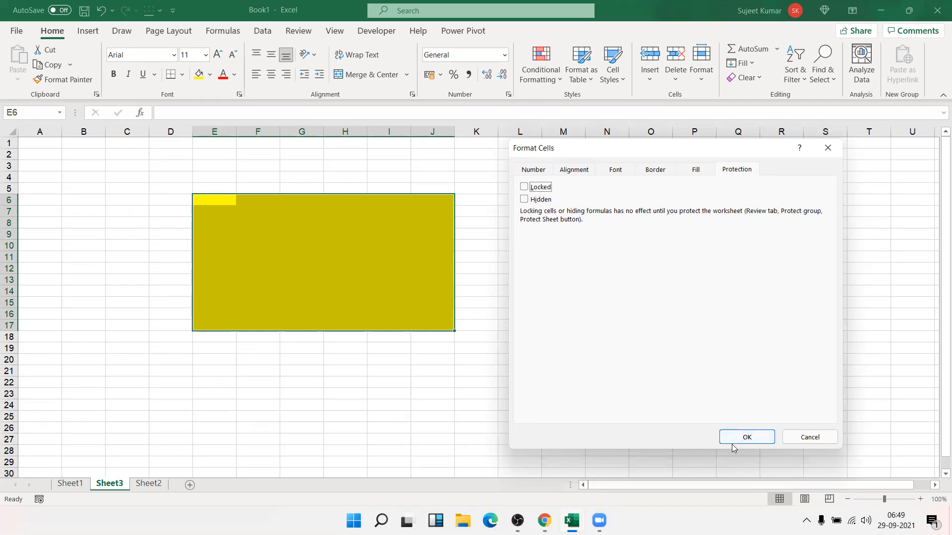
# Protect Sheet3 with a sheet password, entering and confirming it while keeping the default allowed actions
pyautogui.click(304, 409)
pyautogui.rightClick(115, 486)
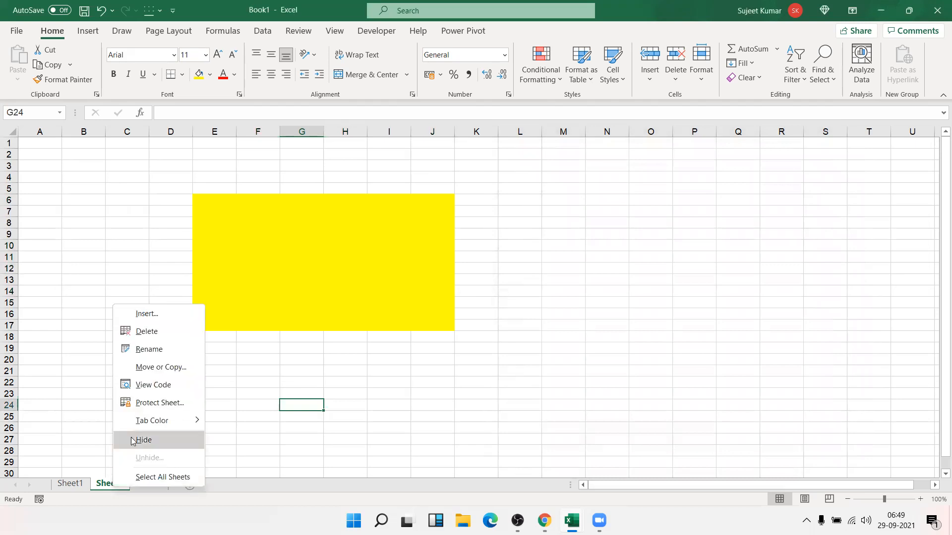
pyautogui.click(144, 403)
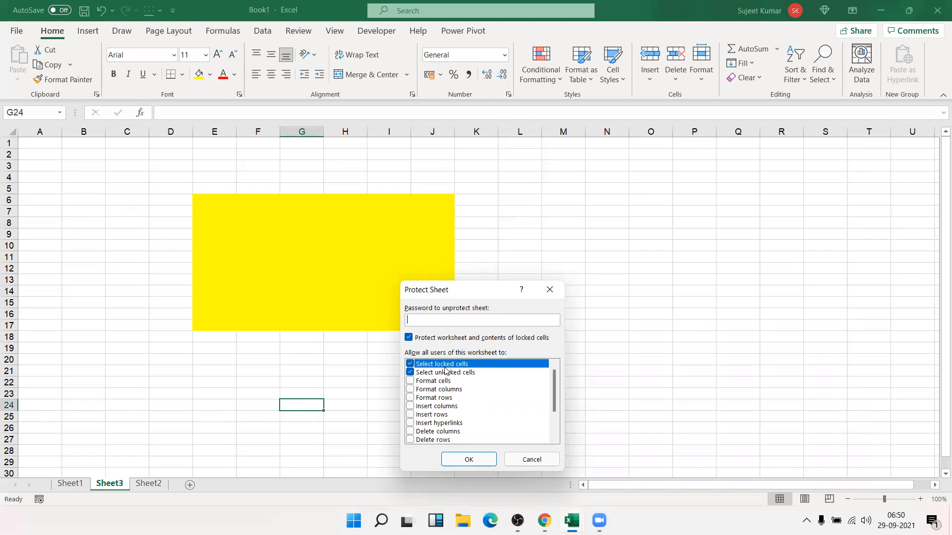
pyautogui.write('1')
pyautogui.press('Return')
pyautogui.write('1')
pyautogui.press('Return')
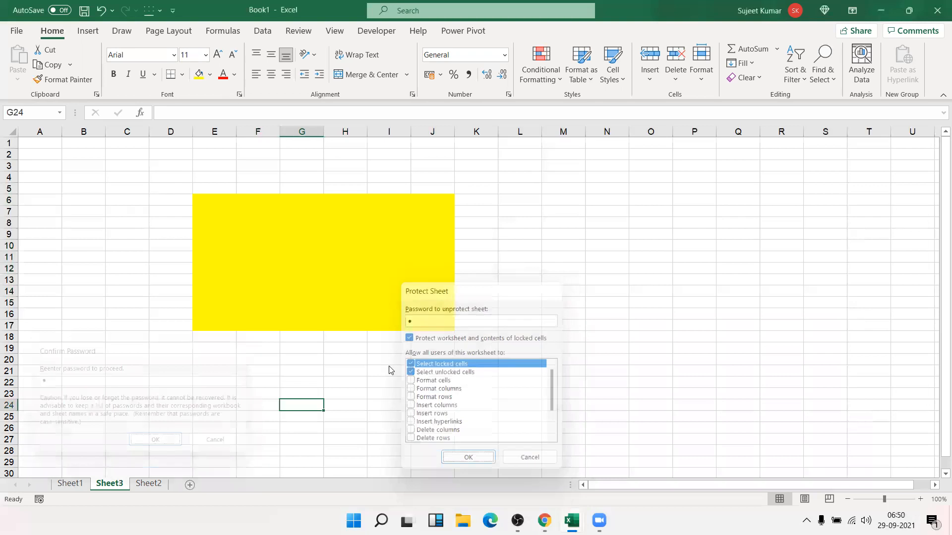
# Try to edit locked cell I20, and enter the sample texts "asd" and "d" in several of the yellow cells
pyautogui.doubleClick(397, 358)
pyautogui.press('Return')
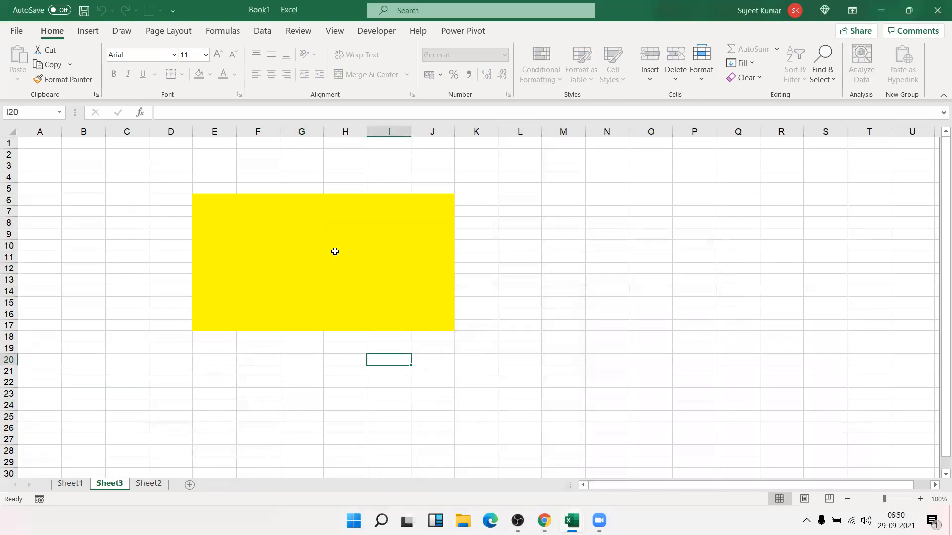
pyautogui.click(343, 247)
pyautogui.click(354, 280)
pyautogui.write('asd')
pyautogui.press('Tab')
pyautogui.write('asd')
pyautogui.click(394, 244)
pyautogui.write('d')
pyautogui.click(312, 363)
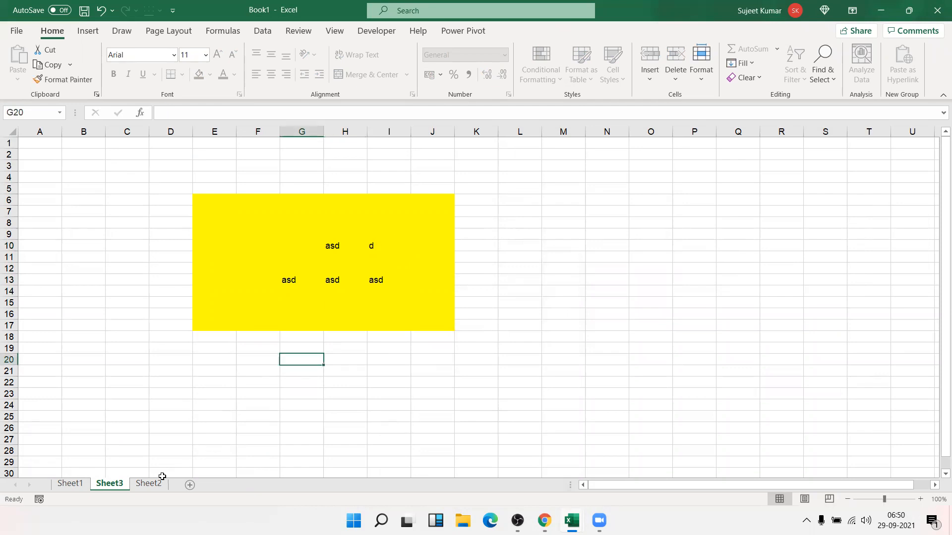
# Add a new worksheet after Sheet2 and fill its range D8:K19 with red
pyautogui.click(149, 483)
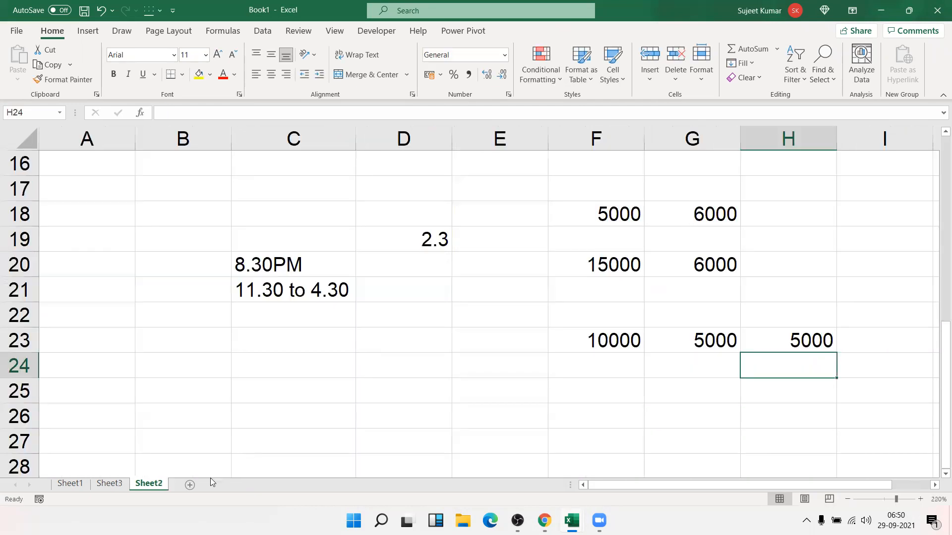
pyautogui.click(189, 485)
pyautogui.moveTo(178, 223); pyautogui.dragTo(490, 350)
pyautogui.click(209, 74)
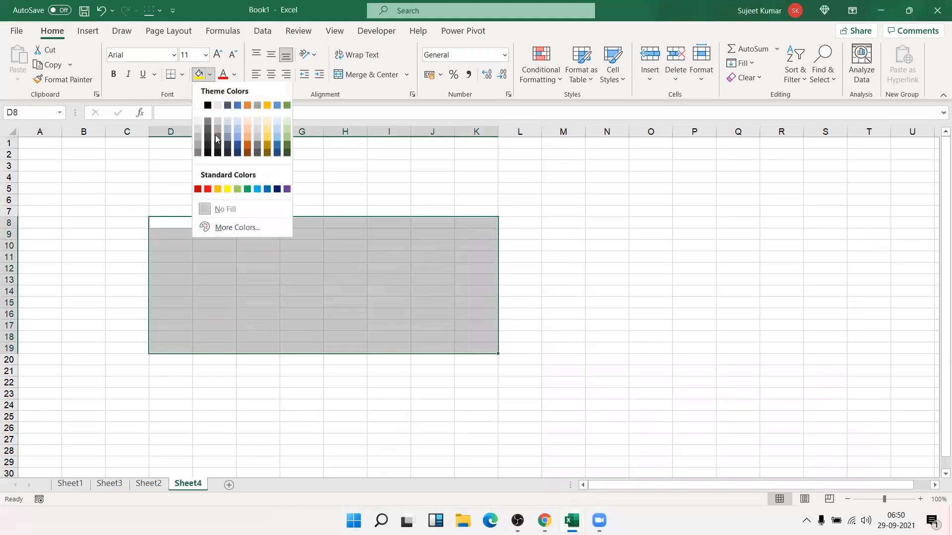
pyautogui.click(207, 190)
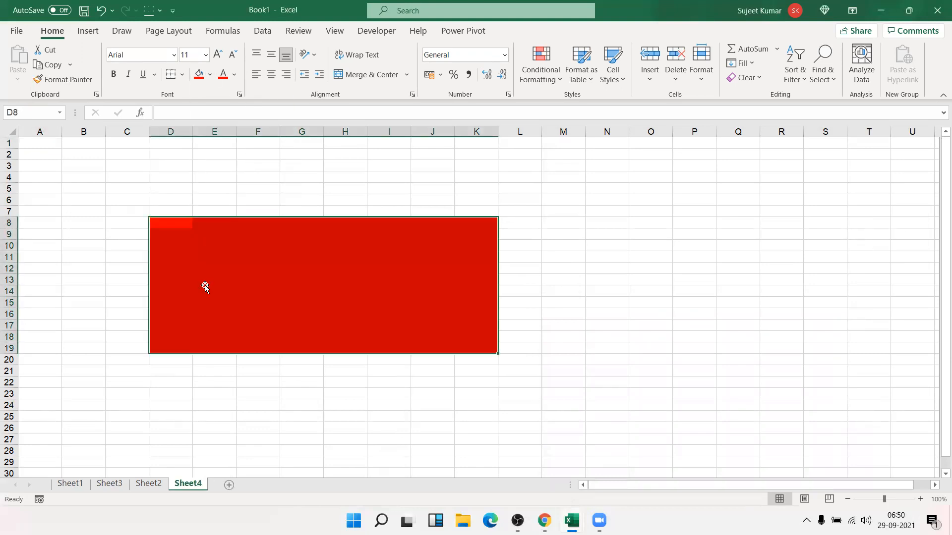
# Unlock every cell of Sheet4 by turning off the Locked option for the whole worksheet
pyautogui.click(204, 287)
pyautogui.moveTo(240, 196); pyautogui.dragTo(99, 175)
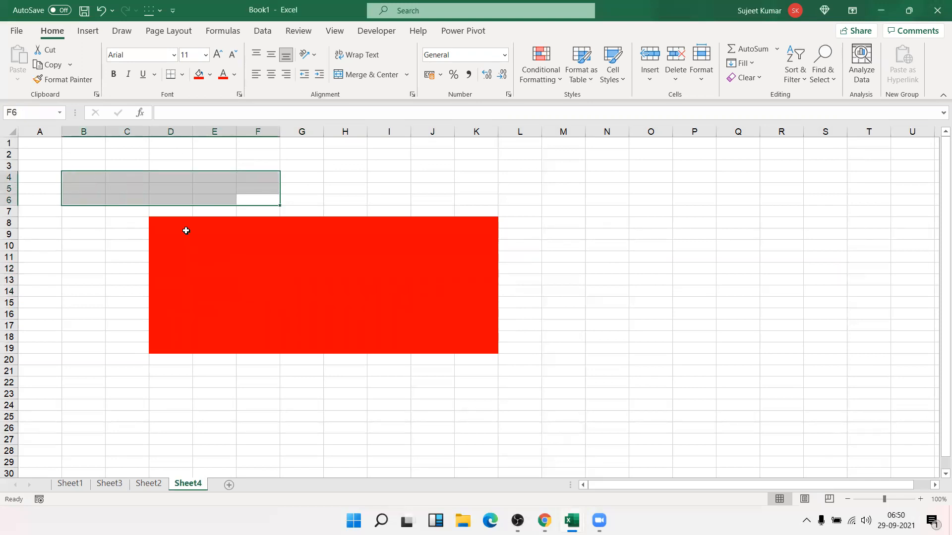
pyautogui.click(12, 133)
pyautogui.rightClick(59, 172)
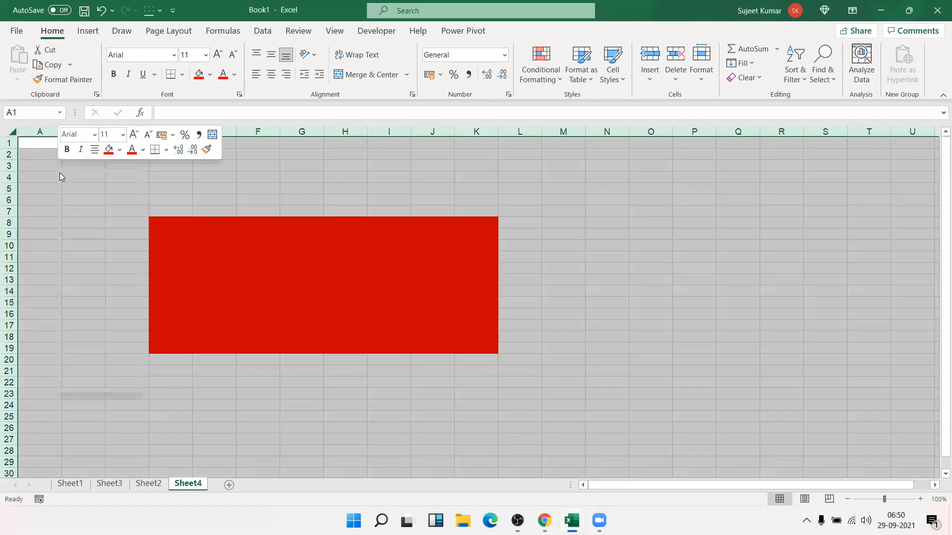
pyautogui.click(99, 328)
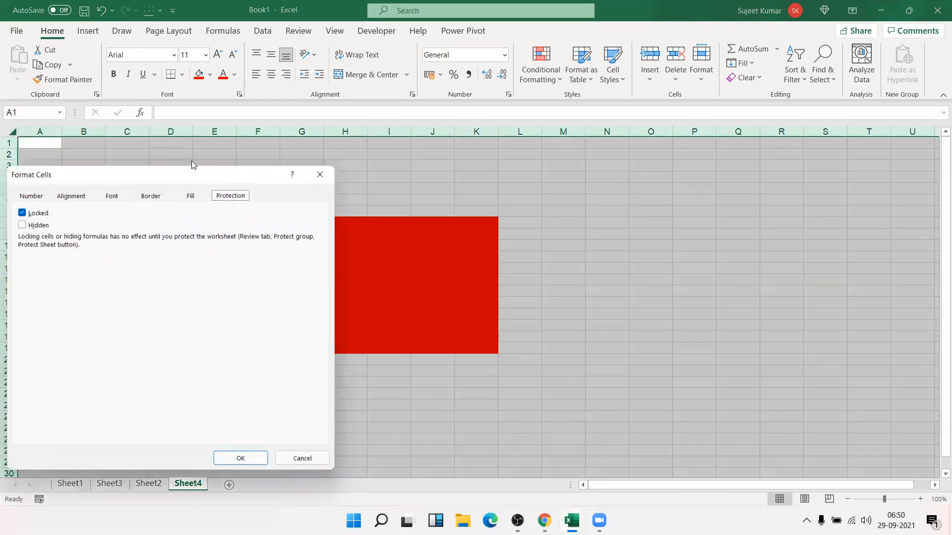
pyautogui.moveTo(183, 178); pyautogui.dragTo(755, 124)
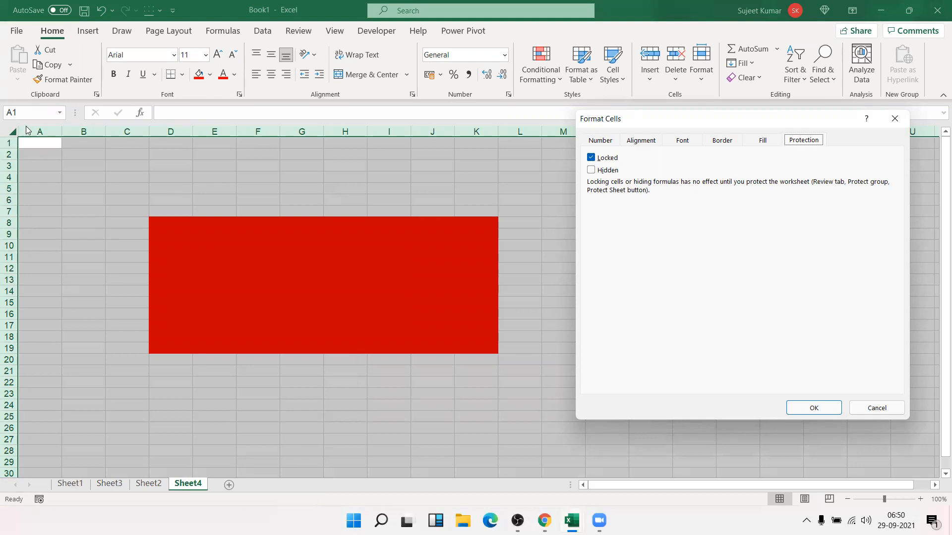
pyautogui.click(606, 158)
pyautogui.click(838, 410)
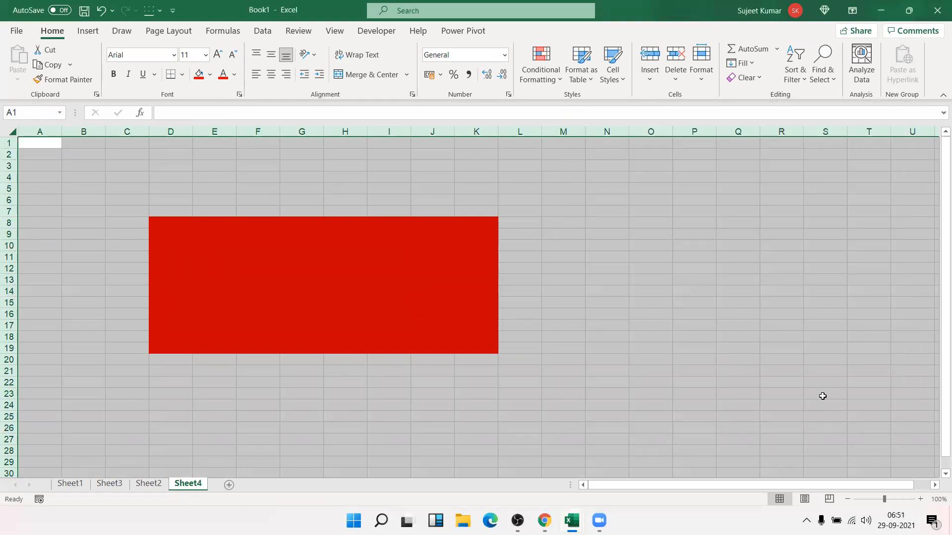
# Turn the Locked option back on for only the red range D8:K19
pyautogui.click(397, 383)
pyautogui.click(332, 288)
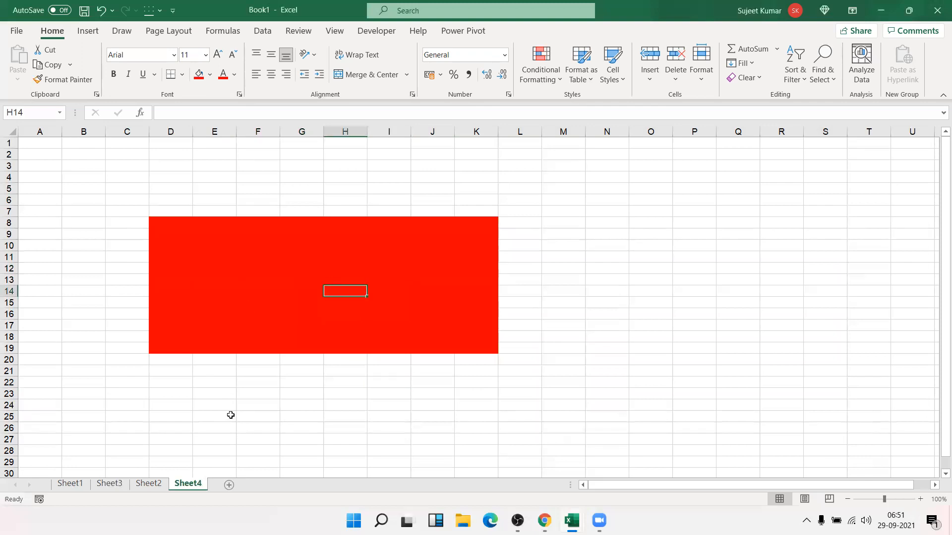
pyautogui.moveTo(158, 220); pyautogui.dragTo(481, 350)
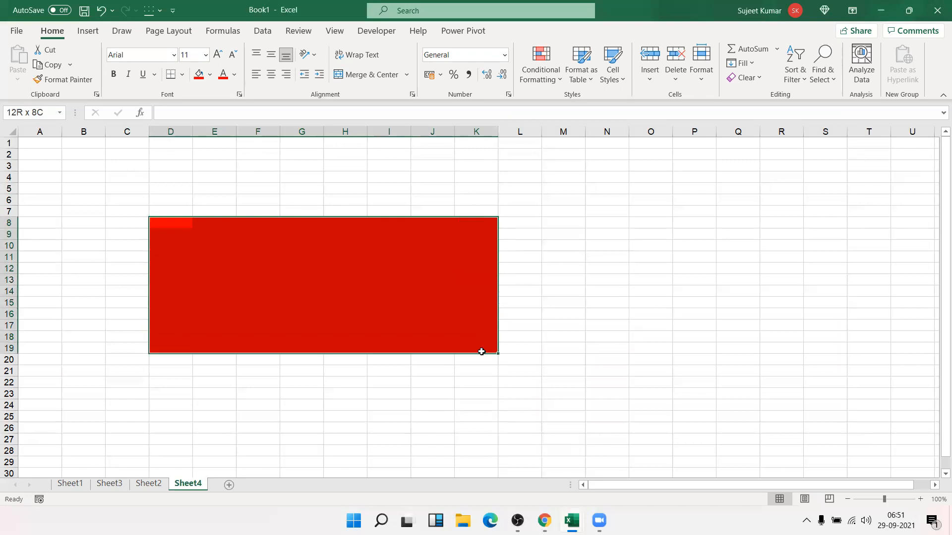
pyautogui.rightClick(455, 322)
pyautogui.click(490, 440)
pyautogui.click(362, 239)
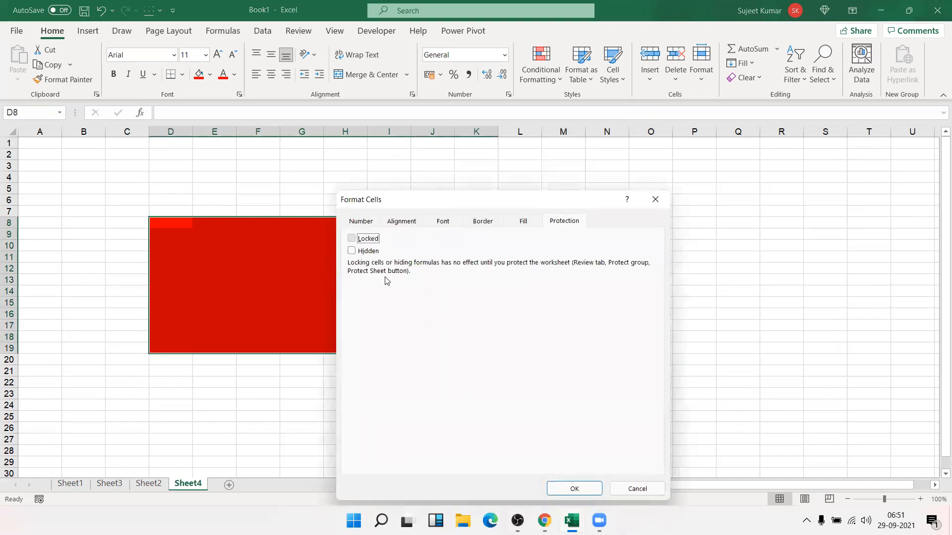
pyautogui.click(573, 486)
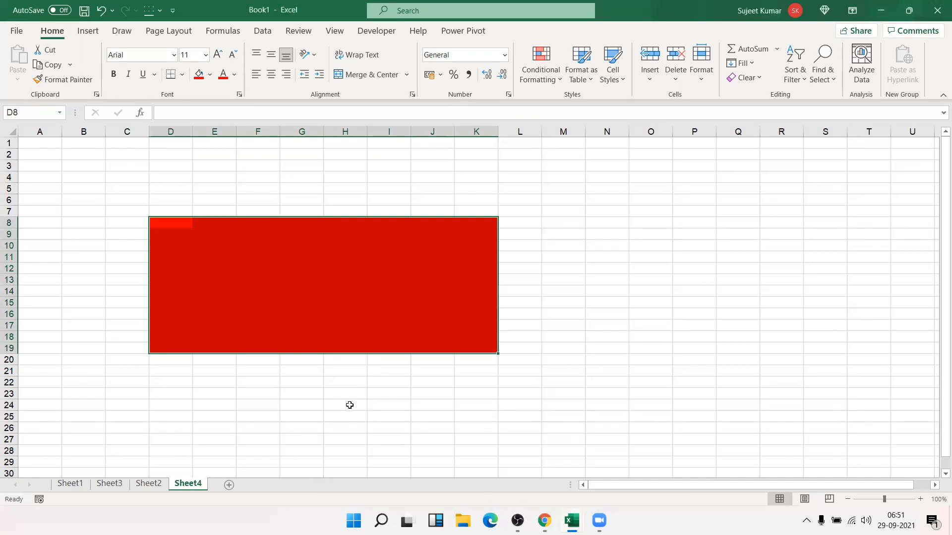
# Check the Locked setting of the red range D8:K19 and of empty cell O5
pyautogui.click(629, 405)
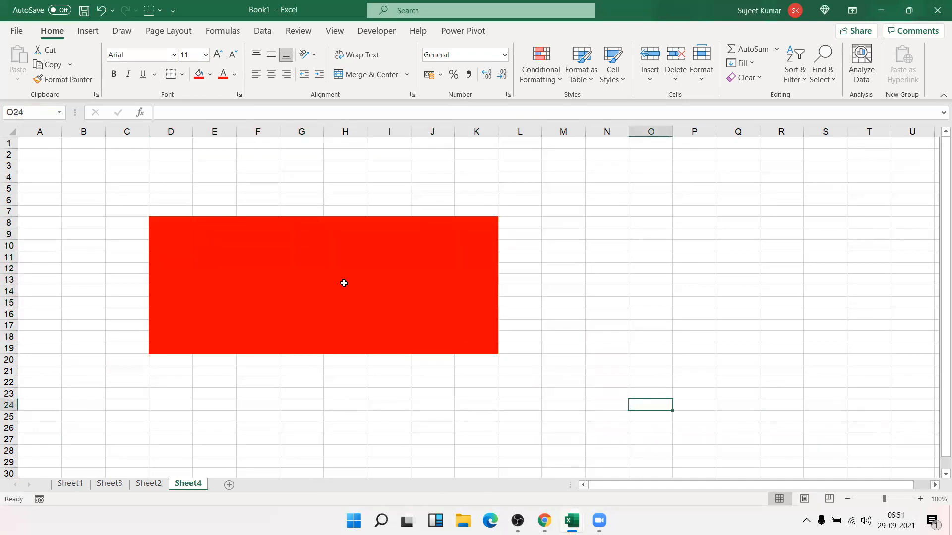
pyautogui.moveTo(160, 223); pyautogui.dragTo(472, 346)
pyautogui.rightClick(470, 340)
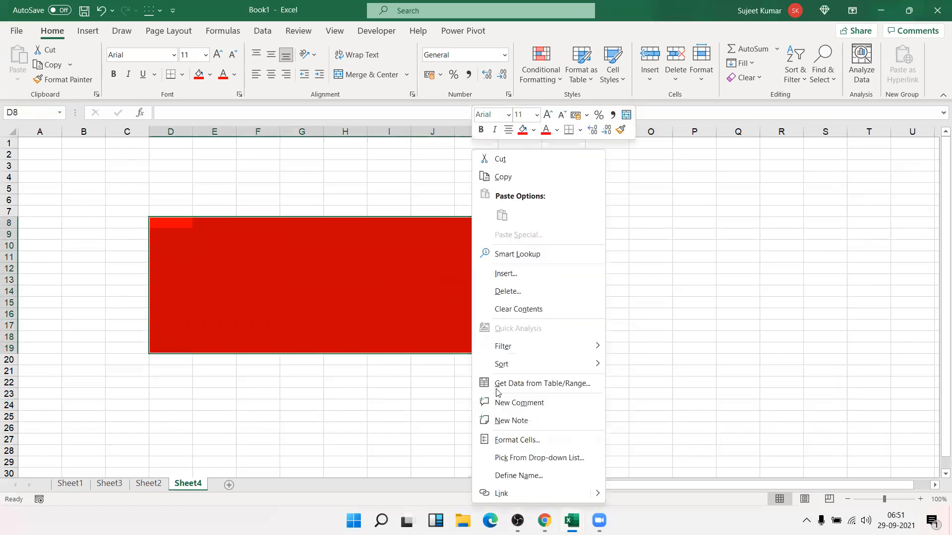
pyautogui.press('Escape')
pyautogui.hotkey('ctrl', '1')
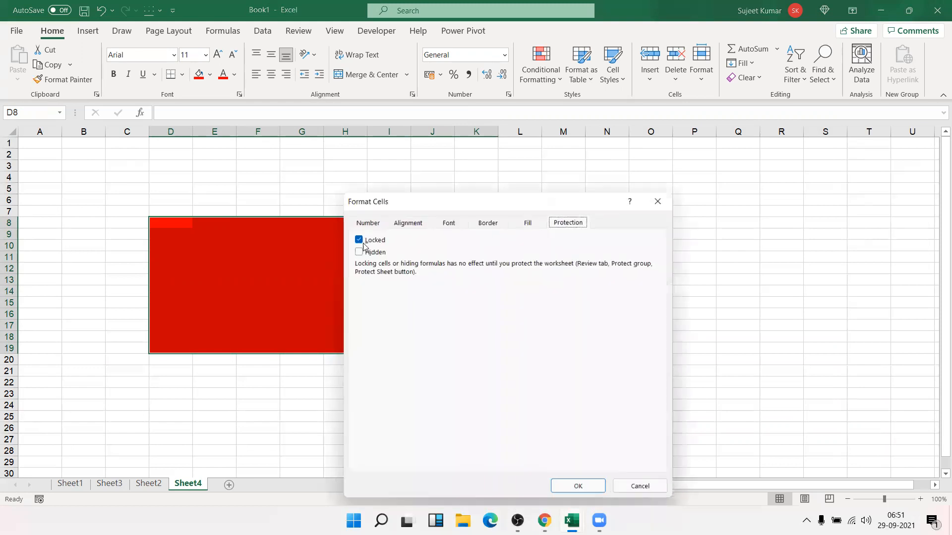
pyautogui.click(658, 197)
pyautogui.click(658, 187)
pyautogui.rightClick(659, 187)
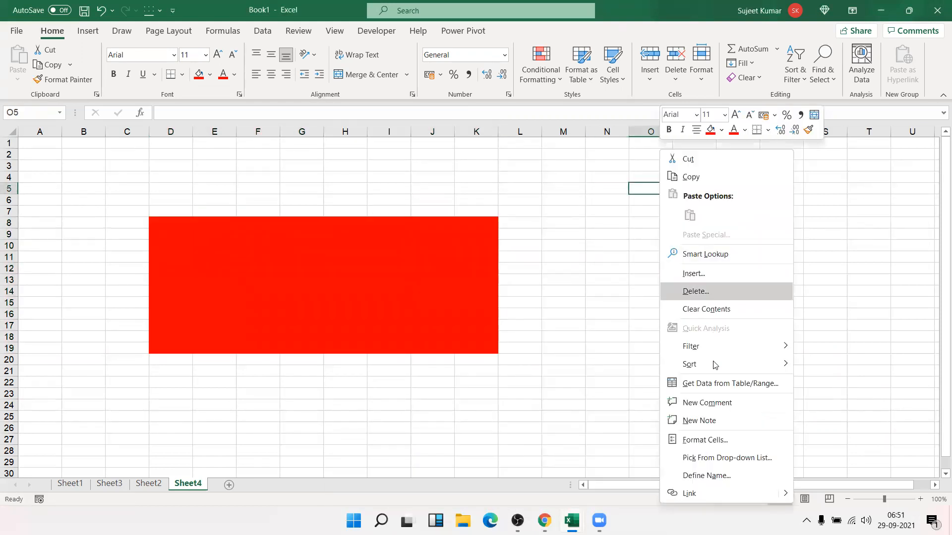
pyautogui.click(705, 440)
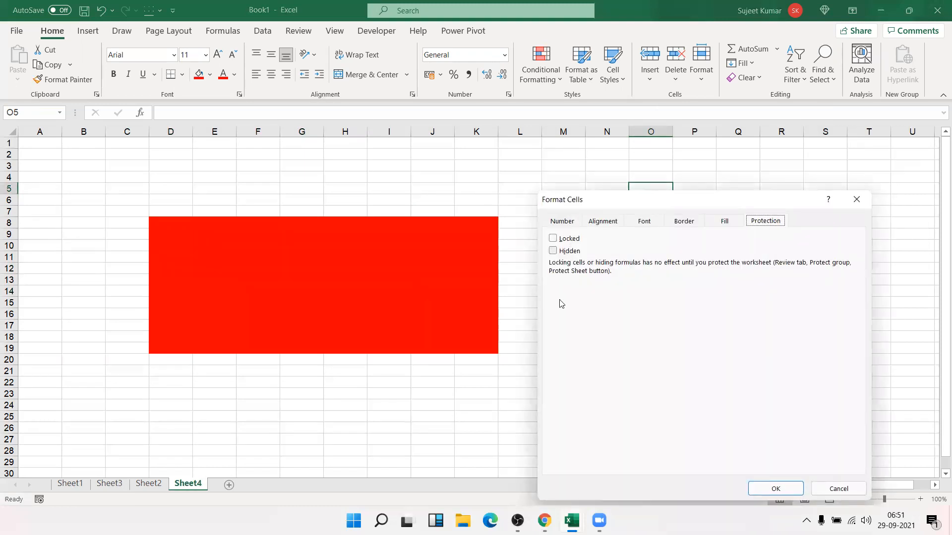
pyautogui.press('Escape')
# Protect Sheet4 without a password, keeping the default allowed actions
pyautogui.rightClick(175, 489)
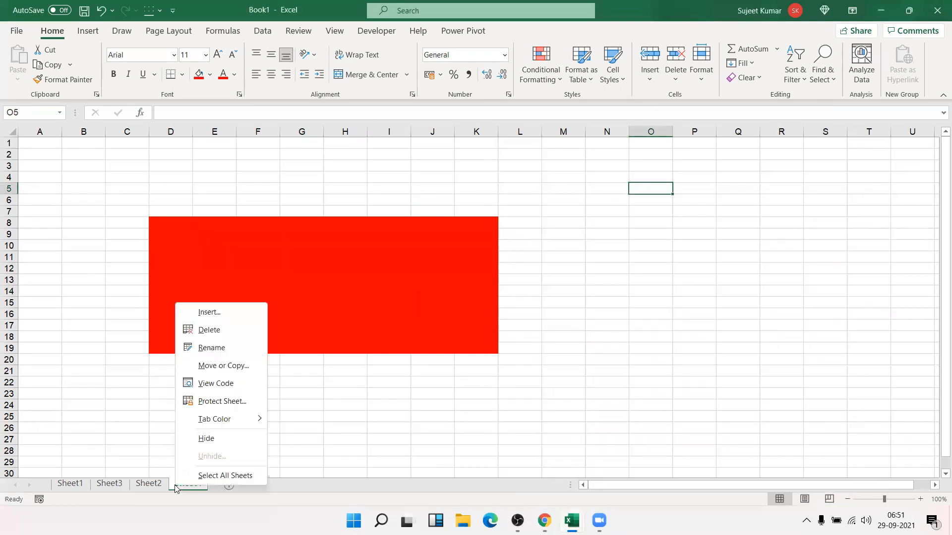
pyautogui.click(209, 407)
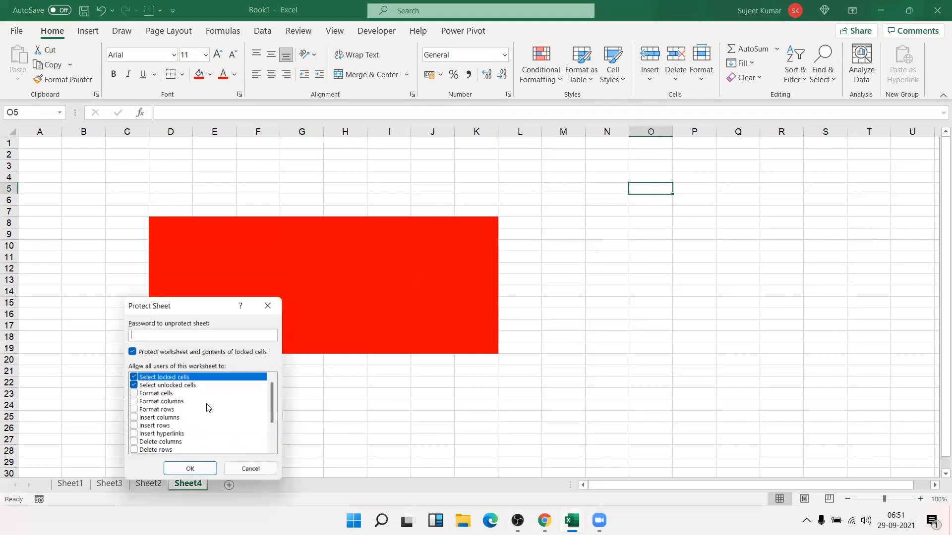
pyautogui.press('Return')
# Enter "zdas" in E25 and "fd" in I26, and try to enter "f" in the locked red cell I17
pyautogui.click(237, 416)
pyautogui.write('zd')
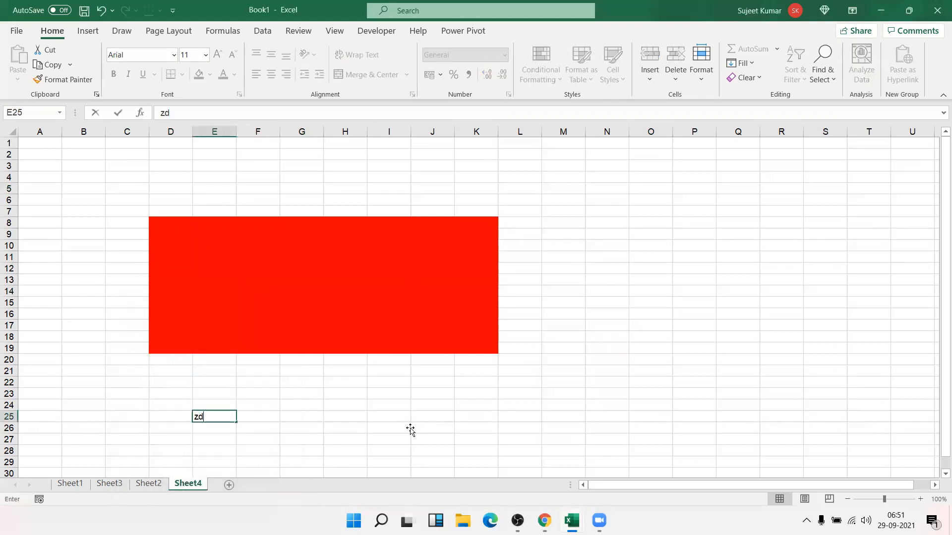
pyautogui.write('as')
pyautogui.click(389, 428)
pyautogui.write('fd')
pyautogui.click(379, 326)
pyautogui.write('f')
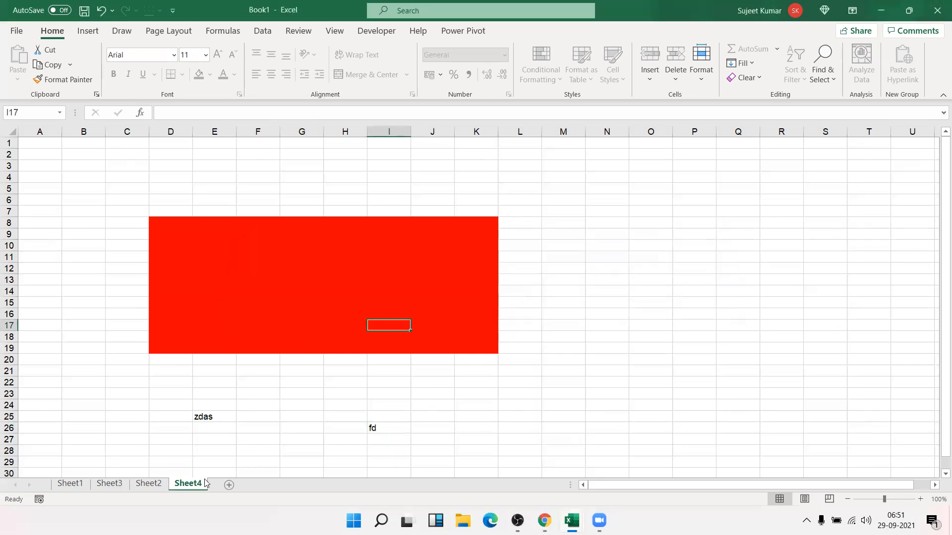
# Add a new worksheet and enter the headers Name, Qty and MRP in A1:C1
pyautogui.click(228, 485)
pyautogui.press('ctrl')
pyautogui.scroll(3, 214, 448)
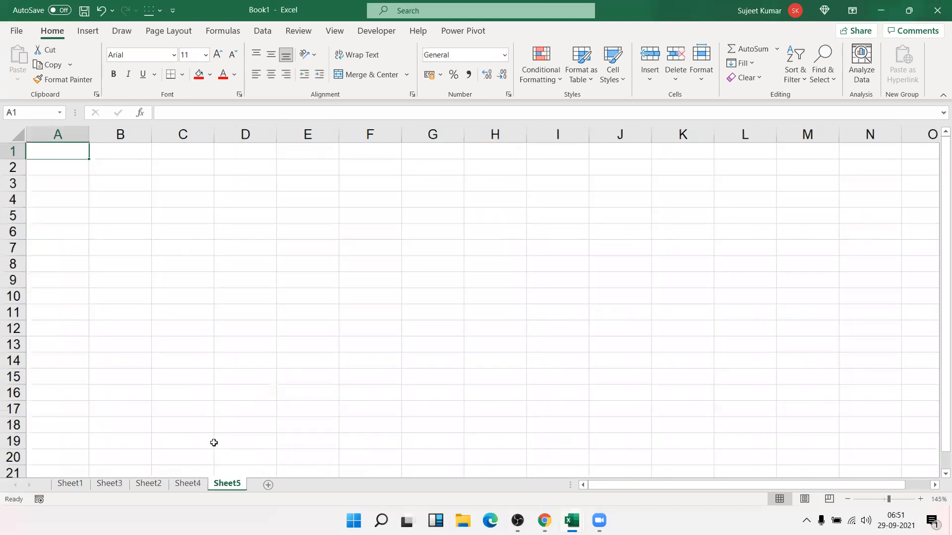
pyautogui.scroll(2, 213, 442)
pyautogui.scroll(1, 213, 443)
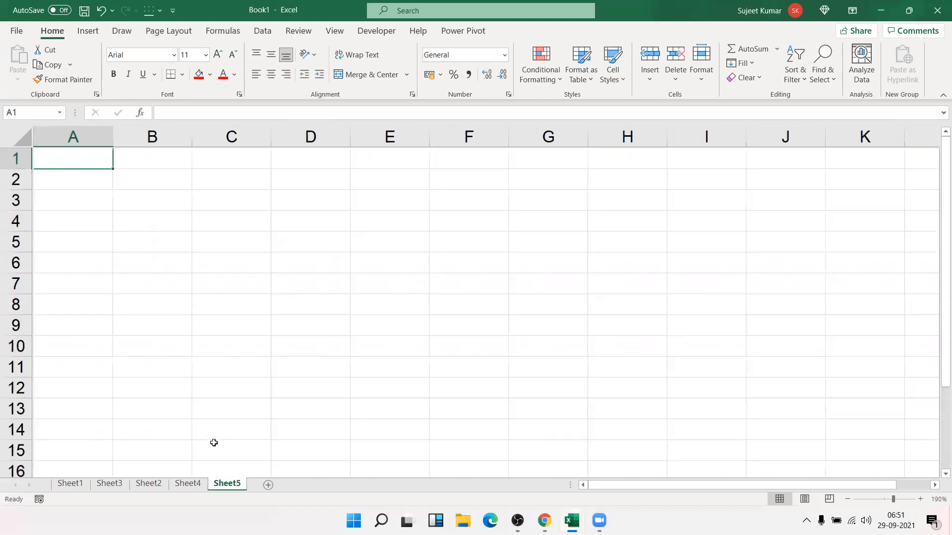
pyautogui.write('Namee')
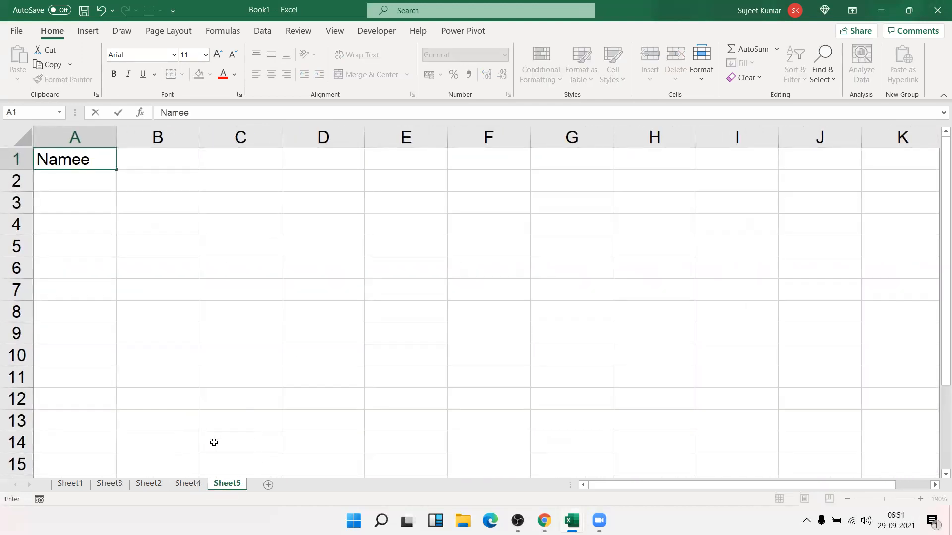
pyautogui.press('BackSpace')
pyautogui.press('Tab')
pyautogui.write('Qty')
pyautogui.press('Tab')
pyautogui.write('MRP')
pyautogui.hotkey('shift', 'Tab')
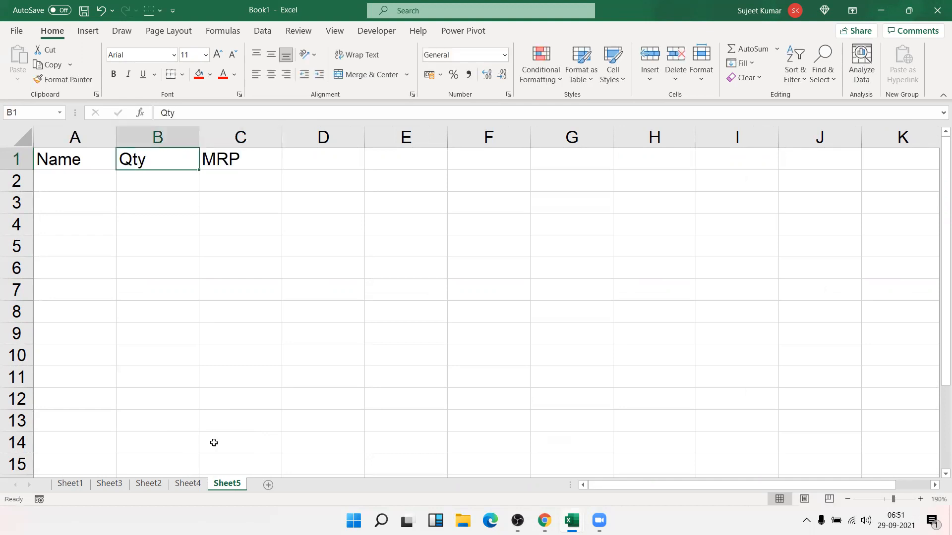
pyautogui.press('Tab')
pyautogui.press('Tab')
pyautogui.write('=')
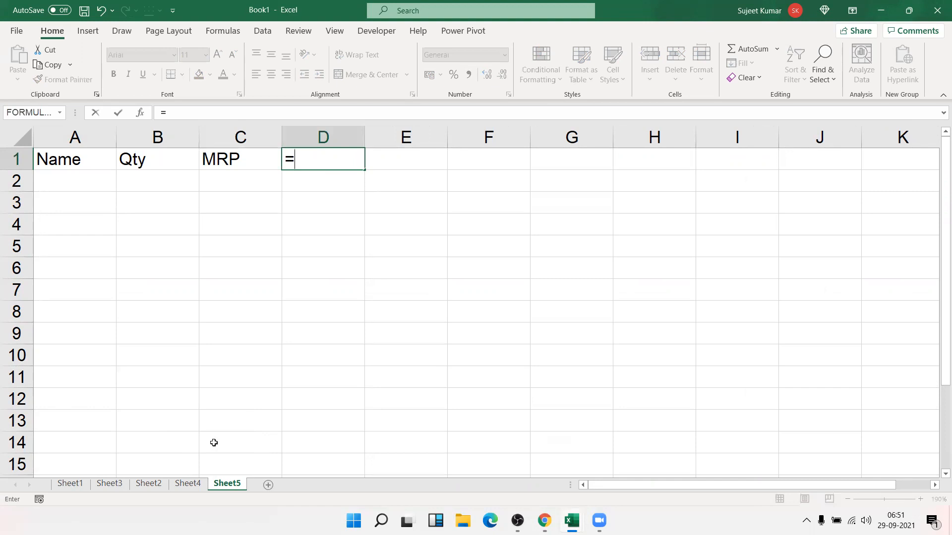
pyautogui.press('Left')
pyautogui.press('Left')
pyautogui.press('Escape')
# Enter the headers Amt, Com, GST, Total, Date and Time in D1:I1
pyautogui.write('Co')
pyautogui.press('BackSpace')
pyautogui.press('BackSpace')
pyautogui.write('Amt')
pyautogui.press('Tab')
pyautogui.write('Com')
pyautogui.press('Tab')
pyautogui.write('GST')
pyautogui.press('Tab')
pyautogui.write('Total')
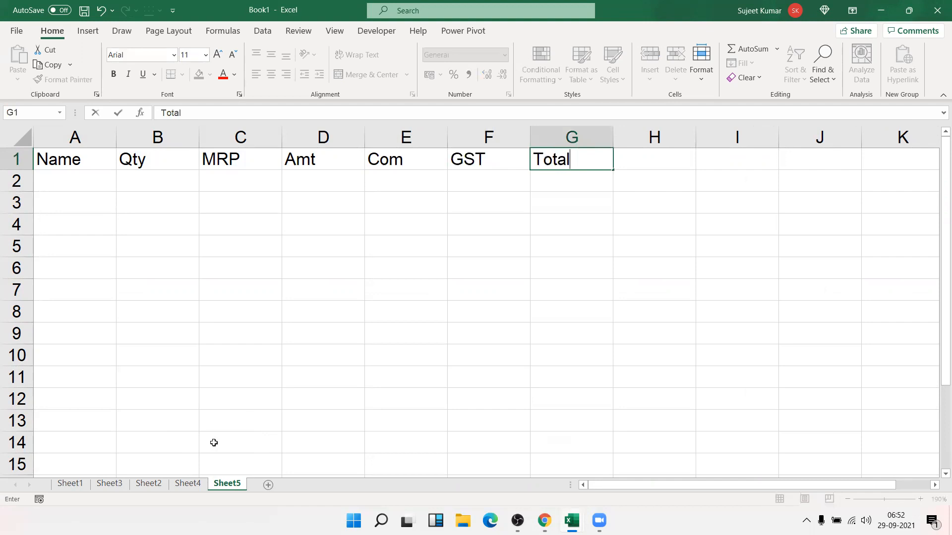
pyautogui.press('Tab')
pyautogui.write('dATE')
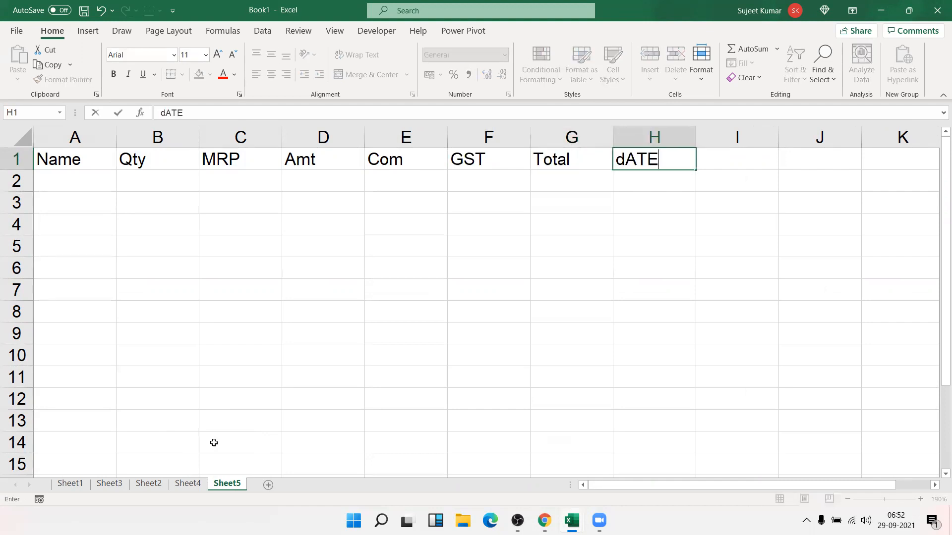
pyautogui.press('Tab')
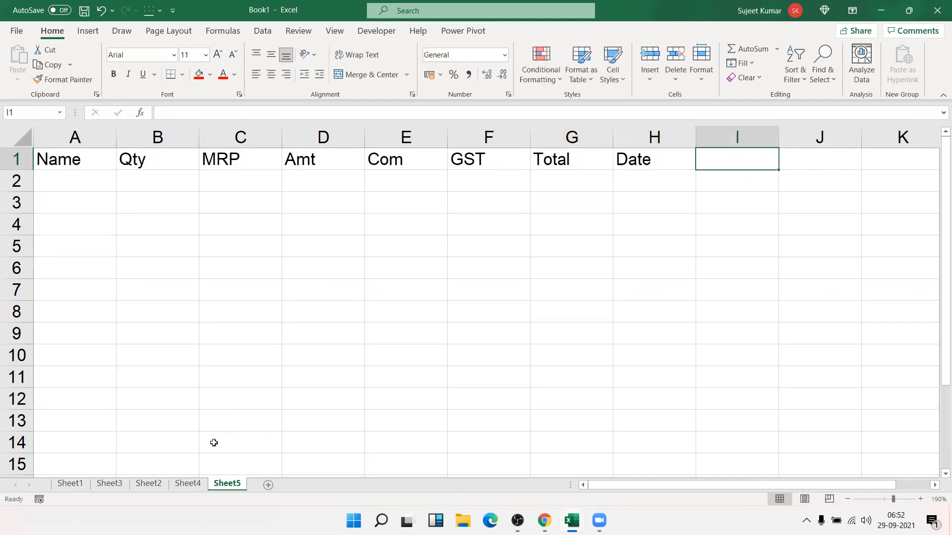
pyautogui.write('Time')
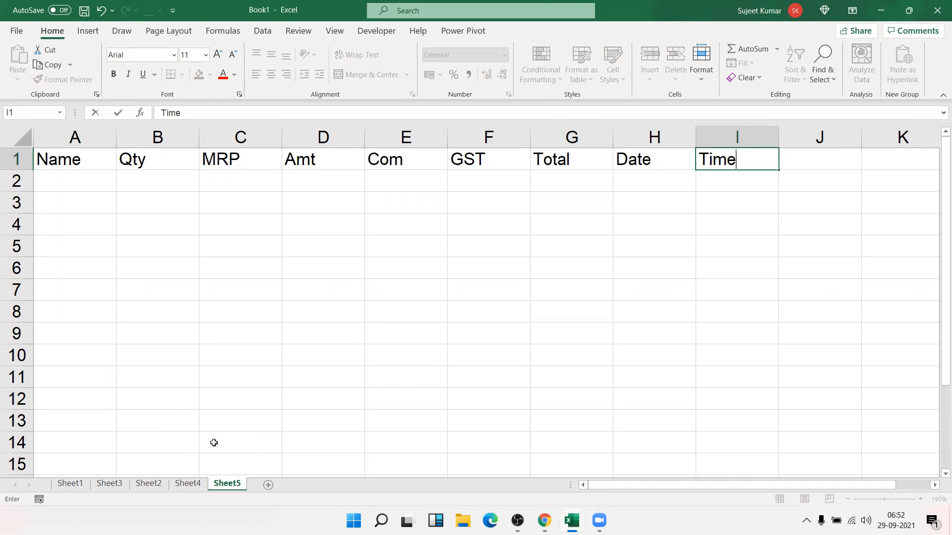
pyautogui.press('Tab')
# Enter the formula =B2*C2 in D2 to calculate the amount from quantity and MRP
pyautogui.press('Left')
pyautogui.press('Left')
pyautogui.press('Left')
pyautogui.press('Left')
pyautogui.press('Left')
pyautogui.press('Left')
pyautogui.press('Left')
pyautogui.press('Left')
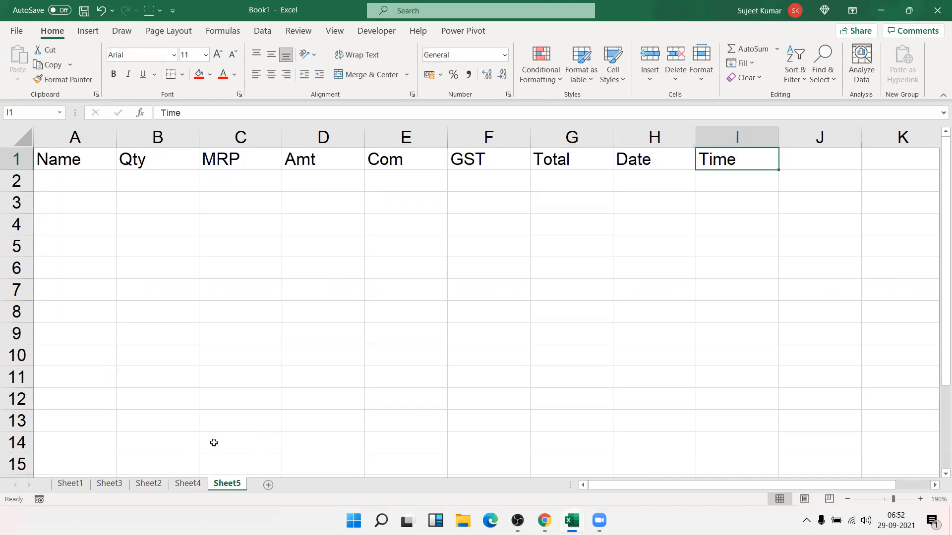
pyautogui.press('Right')
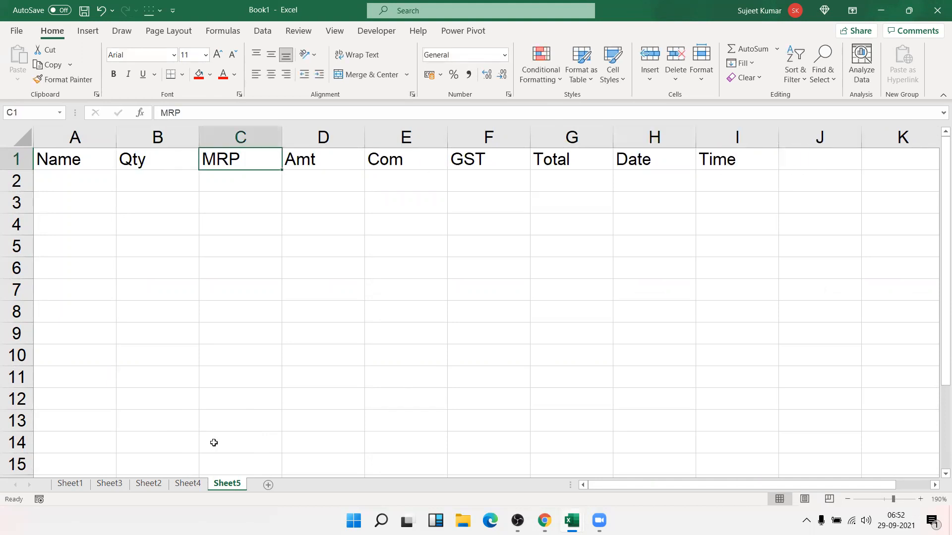
pyautogui.press('Left')
pyautogui.press('Right')
pyautogui.press('Right')
pyautogui.press('Down')
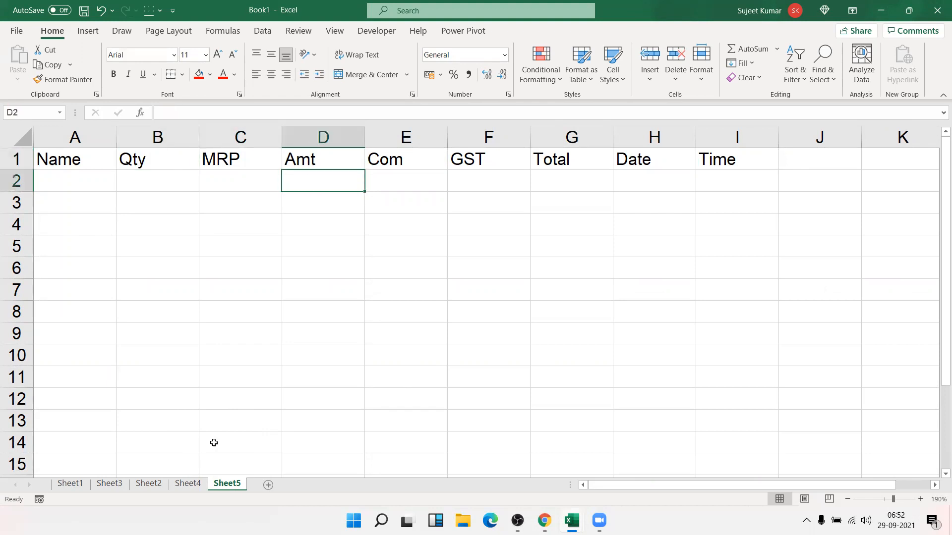
pyautogui.write('=')
pyautogui.press('Left')
pyautogui.press('Left')
pyautogui.write('*')
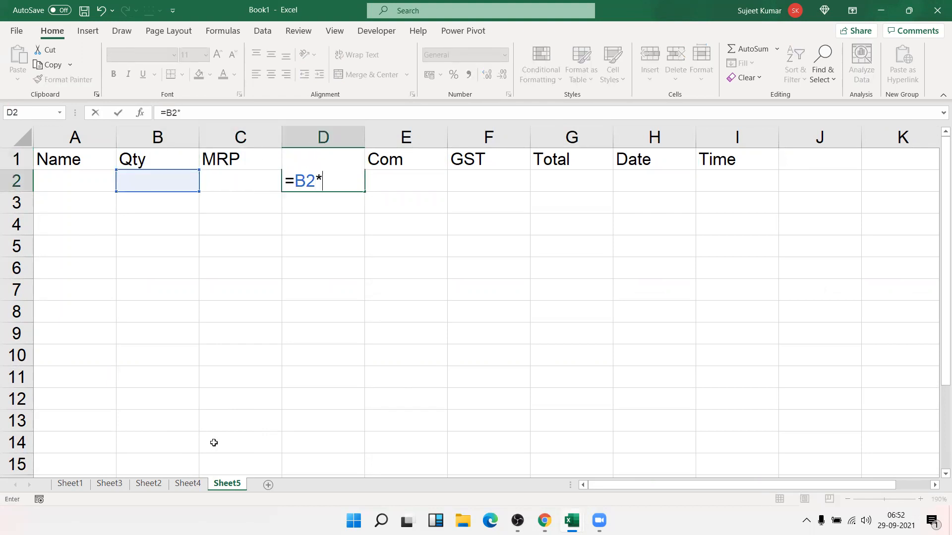
pyautogui.press('Left')
pyautogui.press('Return')
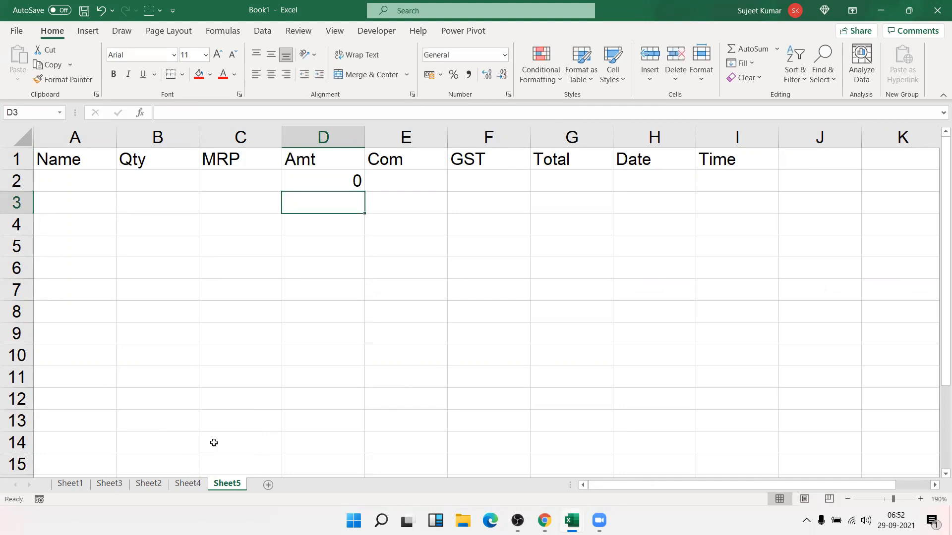
# Enter the formula =D2*2% in E2 to calculate the commission
pyautogui.press('Right')
pyautogui.press('Up')
pyautogui.write('=')
pyautogui.press('Left')
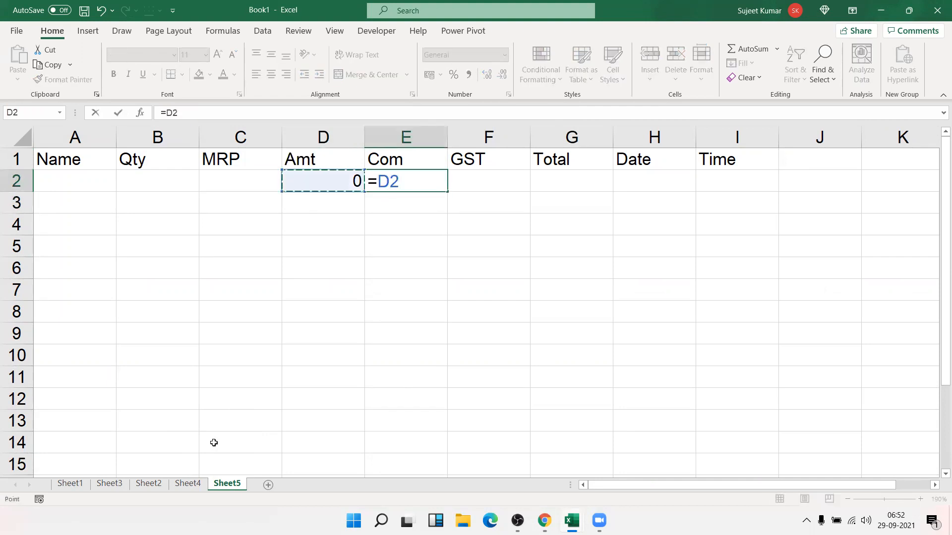
pyautogui.write('*2%')
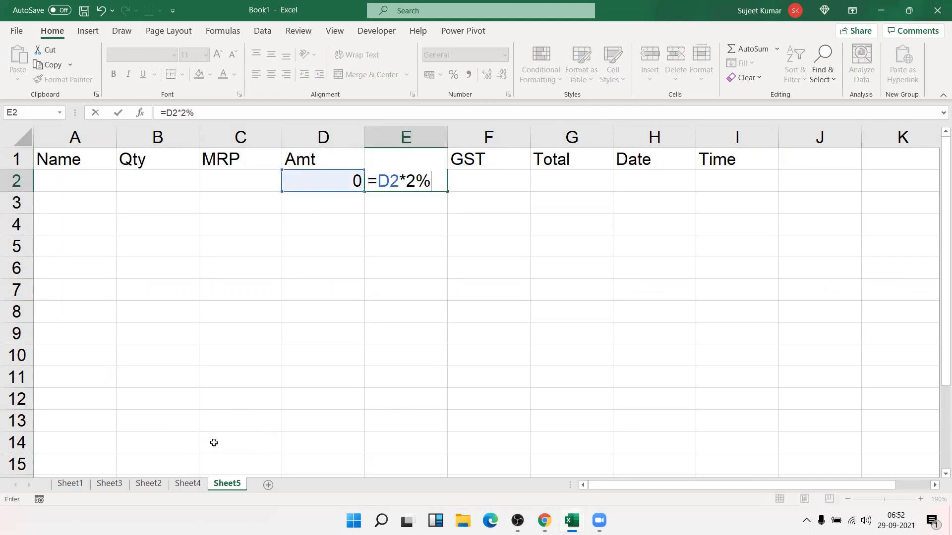
pyautogui.press('Return')
# Enter the formula =D2*18% in F2 to calculate the GST
pyautogui.press('Up')
pyautogui.press('Right')
pyautogui.write('=')
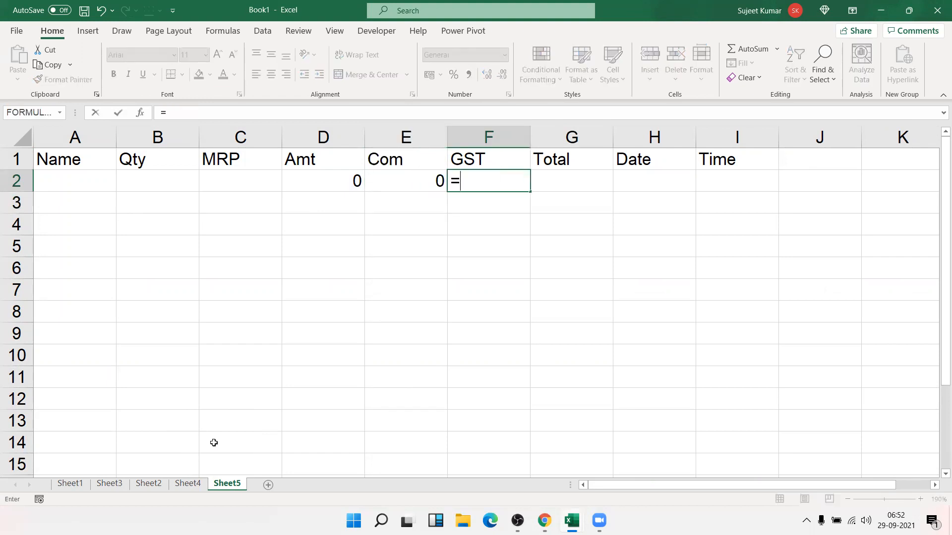
pyautogui.press('Left')
pyautogui.press('Left')
pyautogui.write('*')
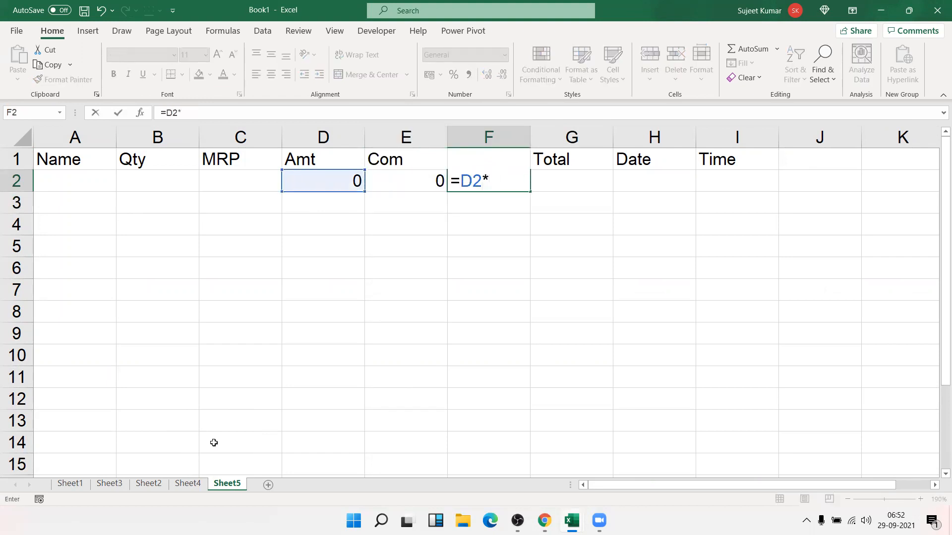
pyautogui.write('18%')
pyautogui.press('Return')
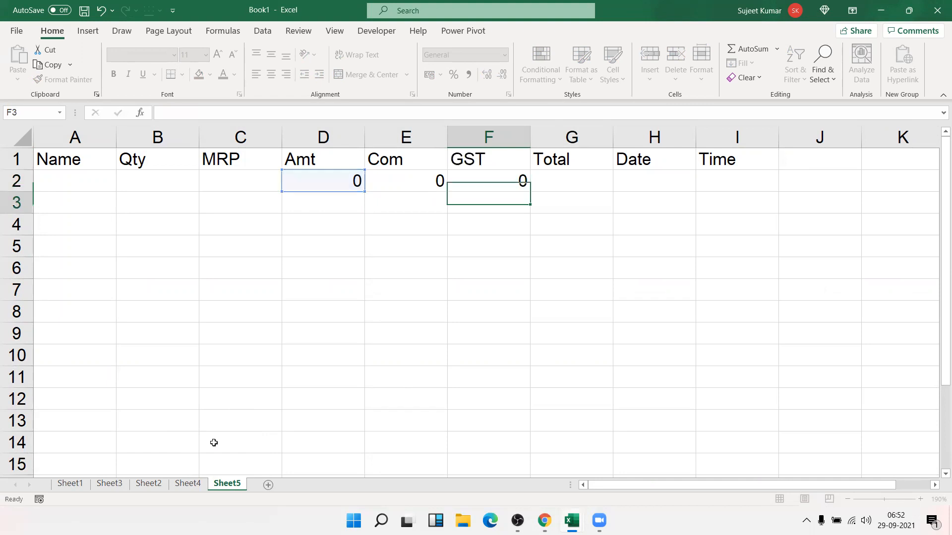
# Sum the amount, commission and GST in G2 with the formula =SUM(D2:F2)
pyautogui.press('Up')
pyautogui.press('Right')
pyautogui.hotkey('alt', '=')
pyautogui.press('Return')
# Fill the formulas in D2:G2 down through row 14
pyautogui.press('Up')
pyautogui.hotkey('shift', 'Left')
pyautogui.hotkey('shift', 'Left')
pyautogui.hotkey('shift', 'Left')
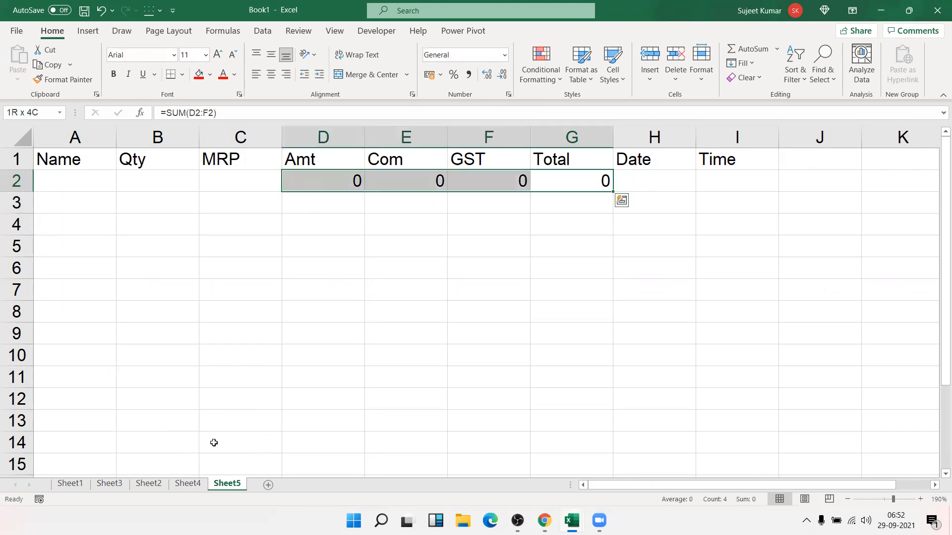
pyautogui.hotkey('shift', 'Down')
pyautogui.hotkey('shift', 'Down')
pyautogui.hotkey('shift', 'Down')
pyautogui.hotkey('shift', 'Down')
pyautogui.hotkey('shift', 'Down')
pyautogui.hotkey('shift', 'Down')
pyautogui.hotkey('shift', 'Down')
pyautogui.hotkey('shift', 'Down')
pyautogui.hotkey('shift', 'Down')
pyautogui.hotkey('shift', 'Down')
pyautogui.hotkey('shift', 'Down')
pyautogui.hotkey('shift', 'Down')
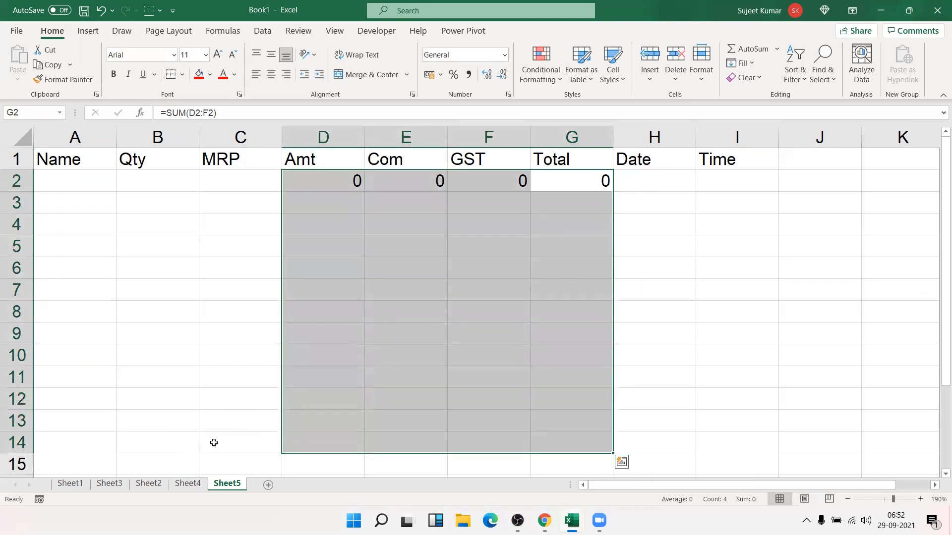
pyautogui.hotkey('ctrl', 'd')
# Fill in the first record in row 2 with a person's name, quantity 20 and MRP 30
pyautogui.press('Left')
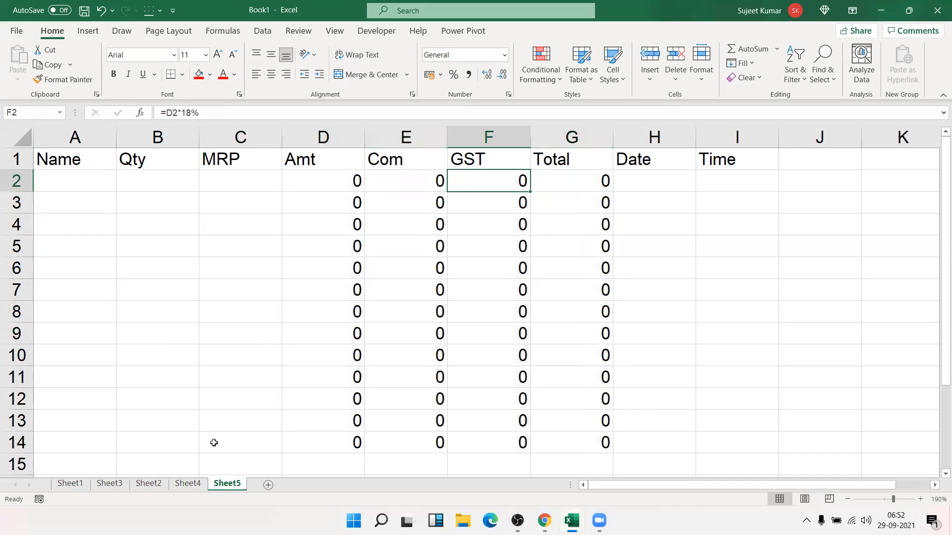
pyautogui.press('Home')
pyautogui.write('Puj')
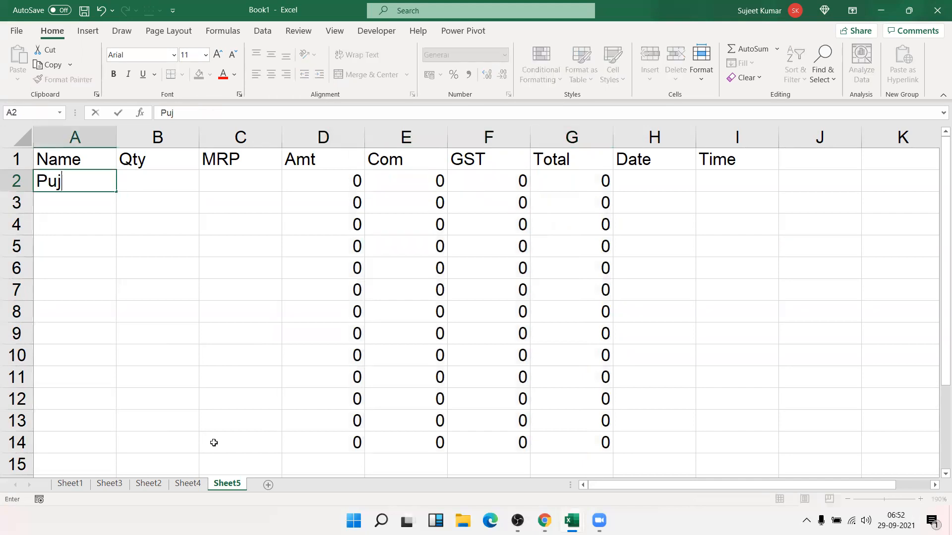
pyautogui.write('a20')
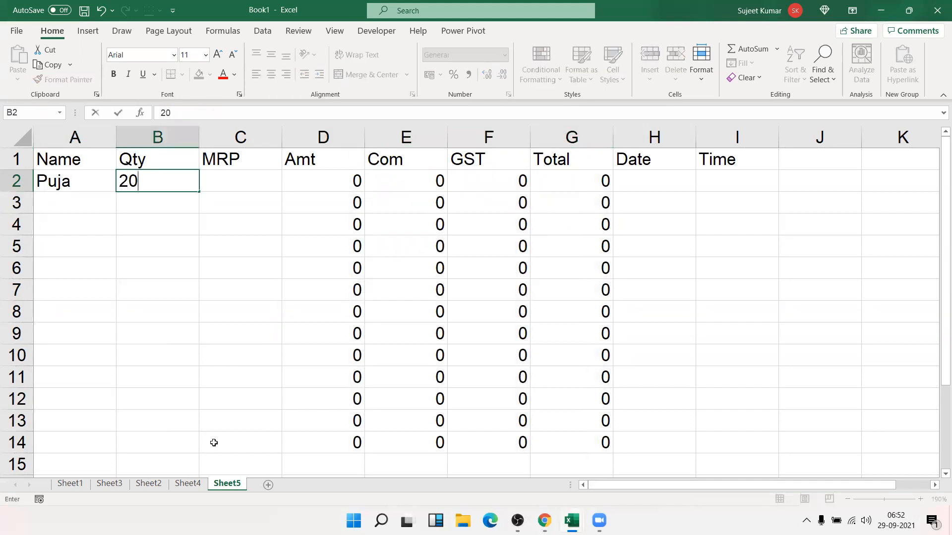
pyautogui.press('Tab')
pyautogui.write('30')
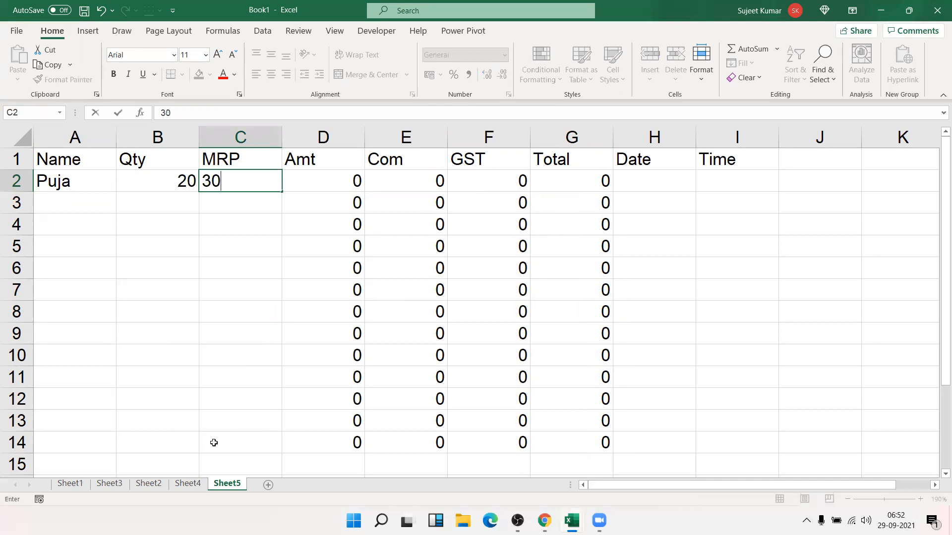
pyautogui.press('Tab')
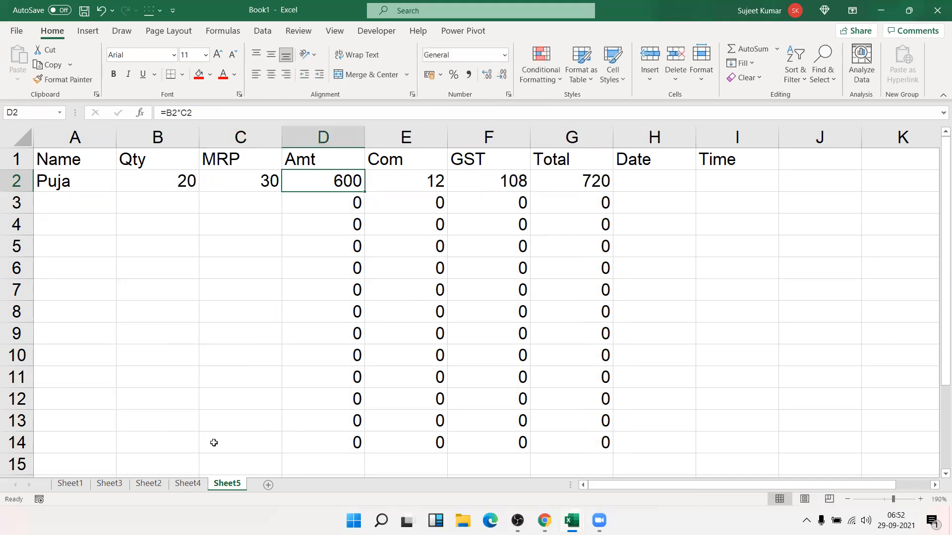
# Insert the current date in H2 and the current time in I2 as fixed values
pyautogui.press('Tab')
pyautogui.press('Tab')
pyautogui.press('Tab')
pyautogui.press('Tab')
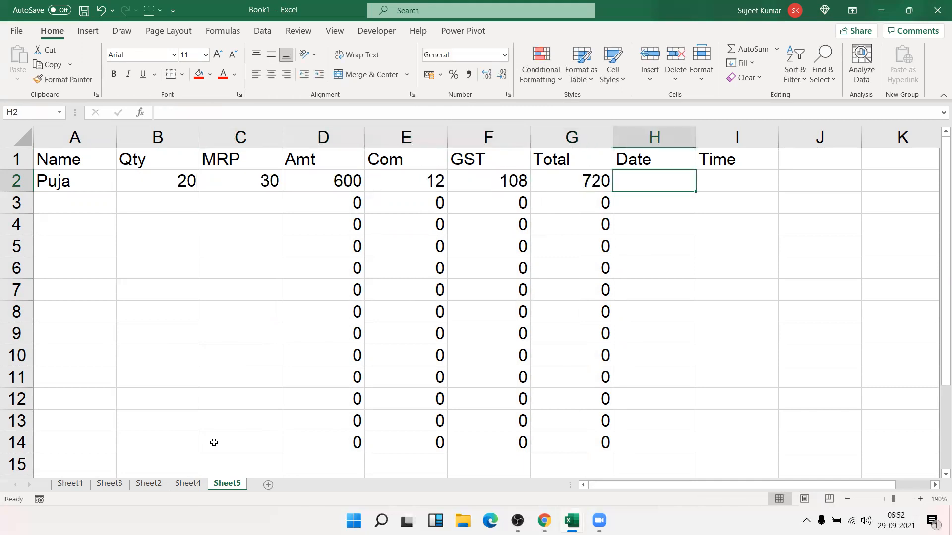
pyautogui.hotkey('ctrl', ';')
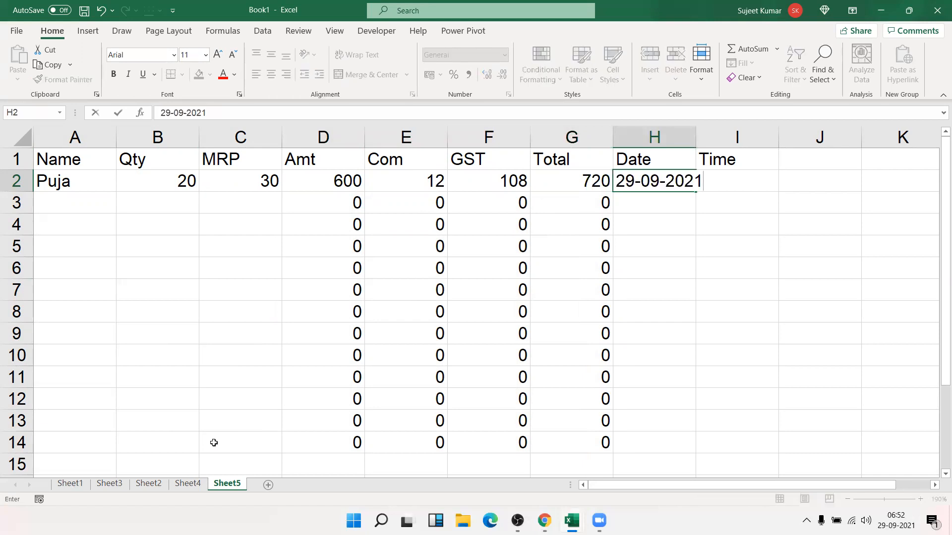
pyautogui.press('Tab')
pyautogui.hotkey('ctrl', 'shift', ';')
pyautogui.press('Return')
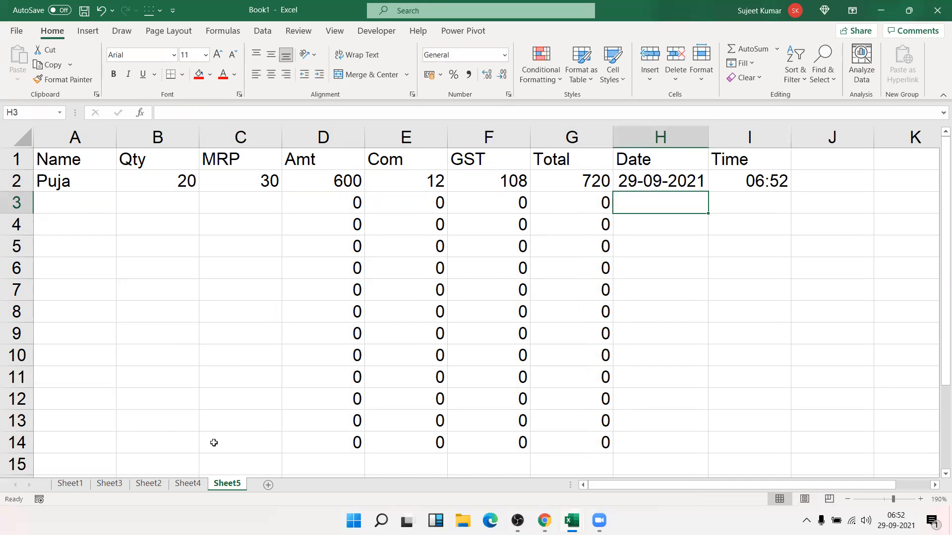
# Examine the entry, formula, date and time cells of rows 2 and 3, from the MRP column to the Time column
pyautogui.press('Up')
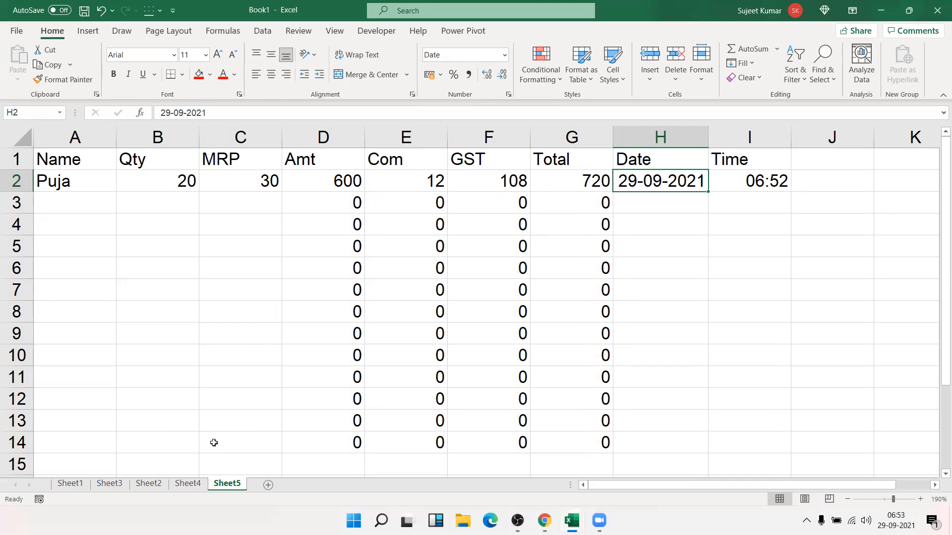
pyautogui.press('Right')
pyautogui.press('Left')
pyautogui.press('Left')
pyautogui.press('Left')
pyautogui.press('Left')
pyautogui.press('Left')
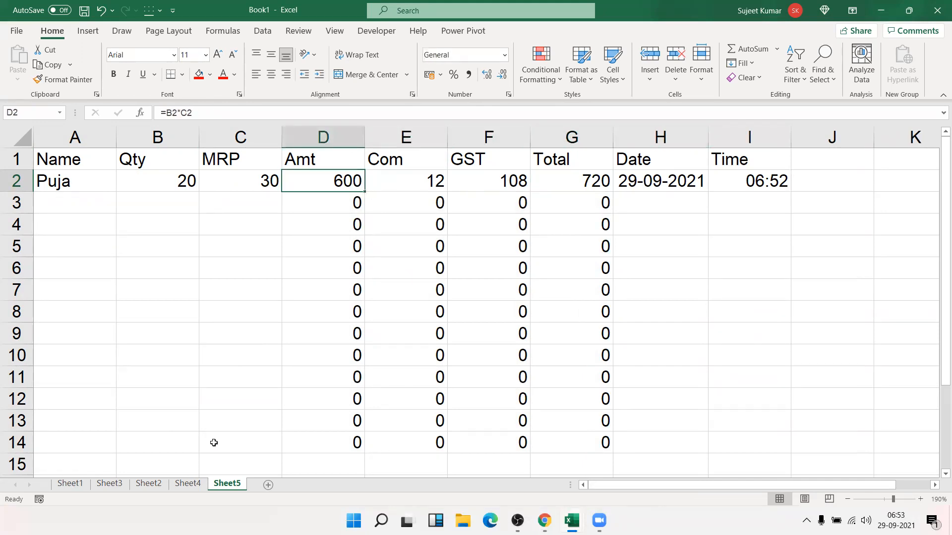
pyautogui.press('Left')
pyautogui.press('Right')
pyautogui.press('Right')
pyautogui.press('Right')
pyautogui.press('Right')
pyautogui.press('Right')
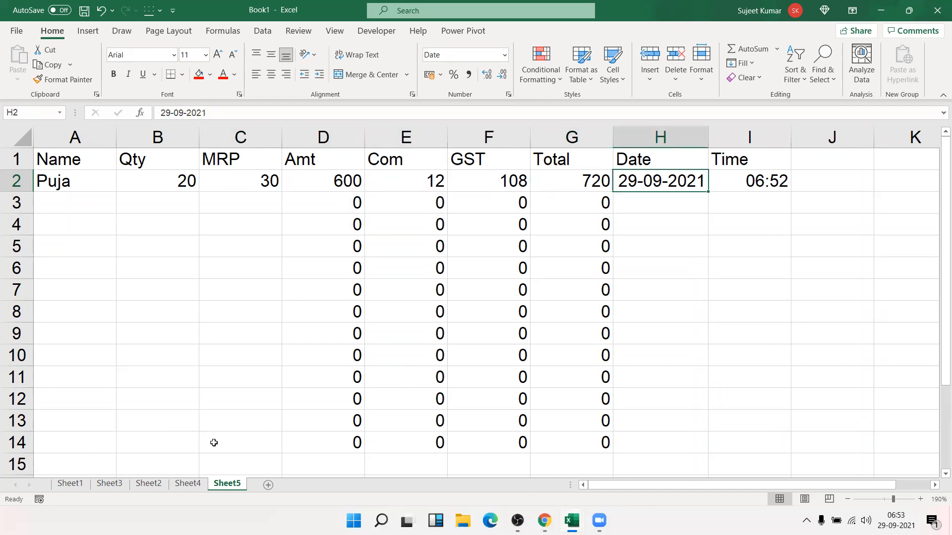
pyautogui.press('Down')
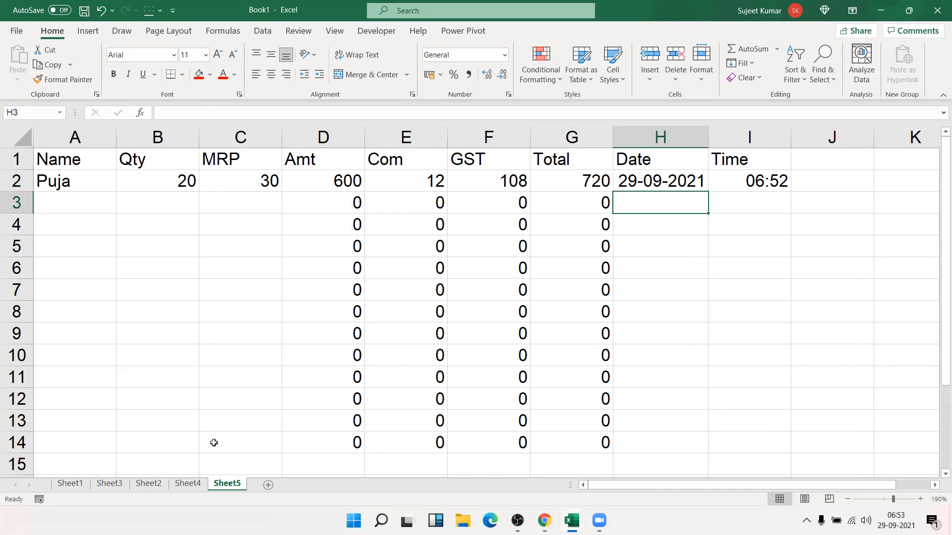
pyautogui.press('Left')
pyautogui.press('Left')
pyautogui.press('Left')
pyautogui.press('Left')
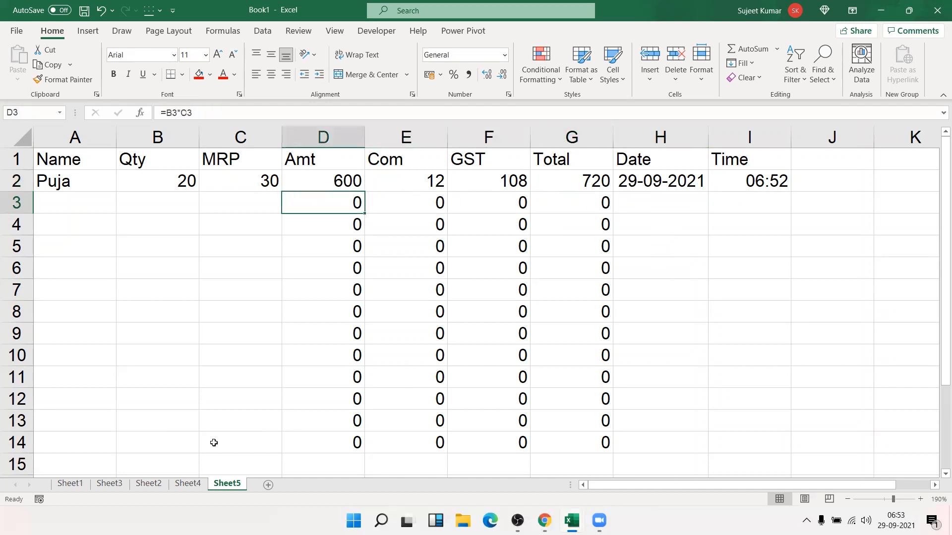
pyautogui.press('Left')
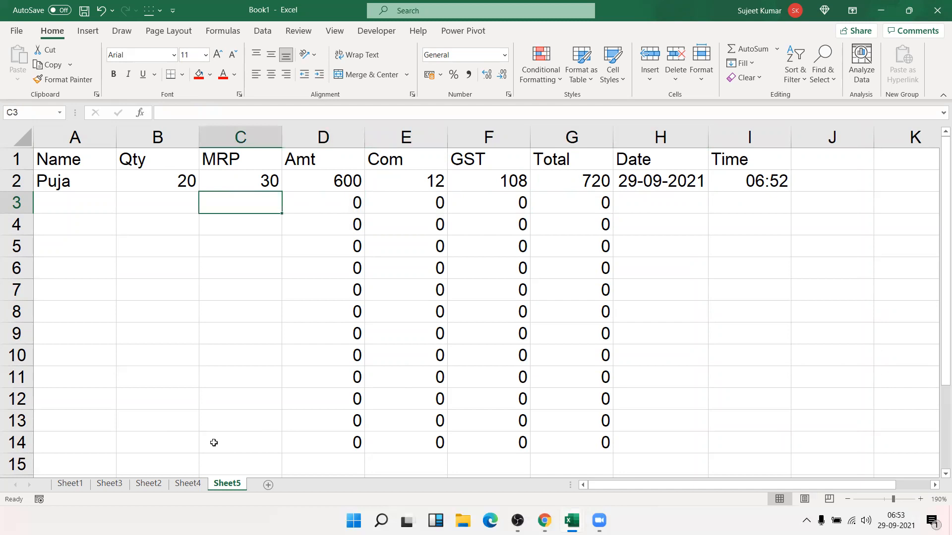
pyautogui.press('Right')
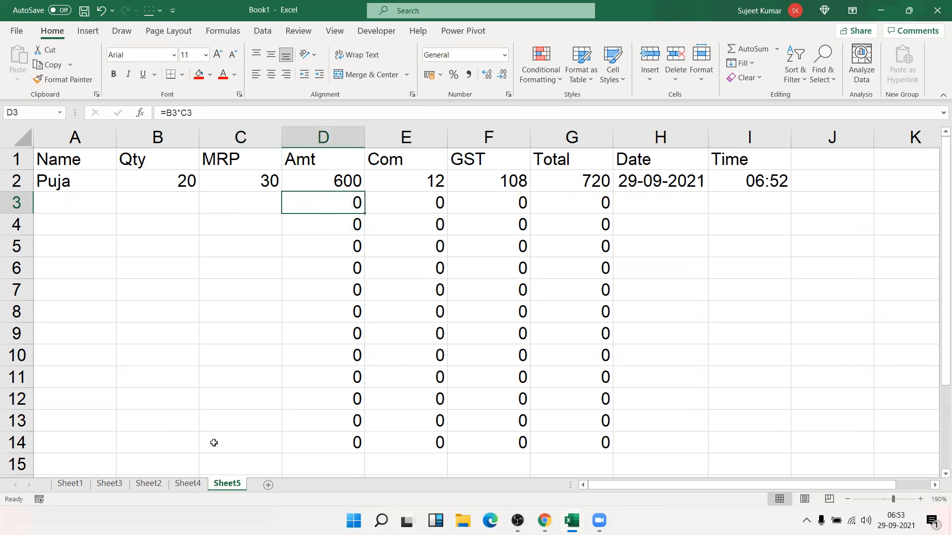
pyautogui.click(260, 204)
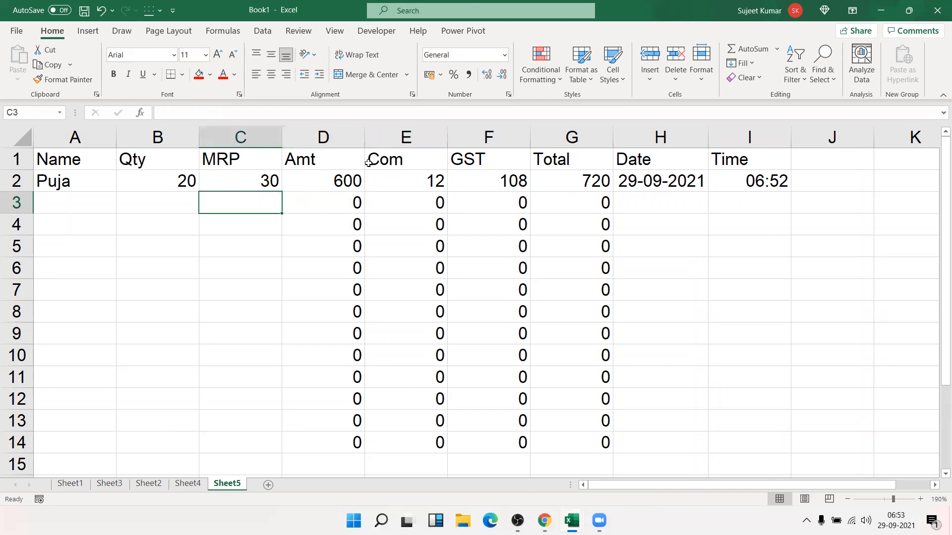
pyautogui.click(684, 207)
pyautogui.moveTo(337, 138); pyautogui.dragTo(562, 145)
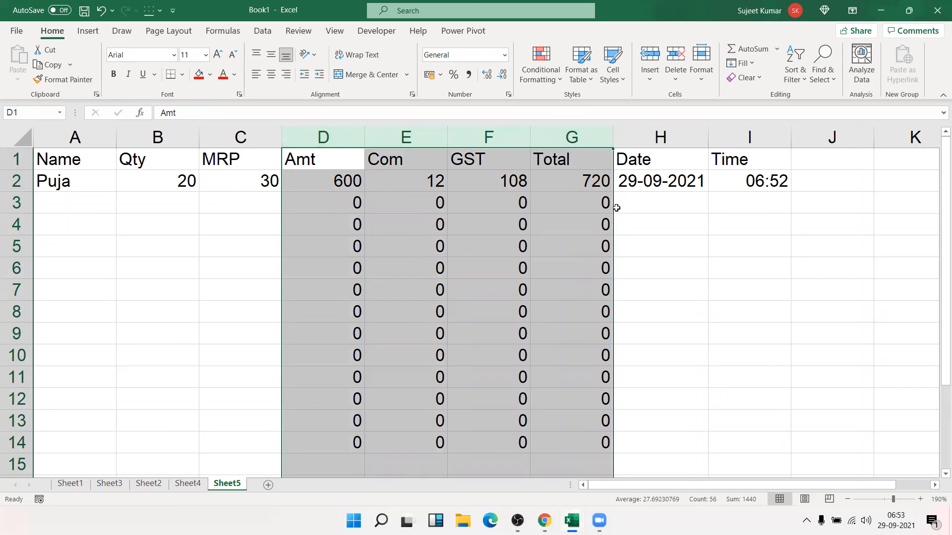
# Unlock every cell of the sheet by clearing the Locked protection option for the whole worksheet
pyautogui.click(75, 198)
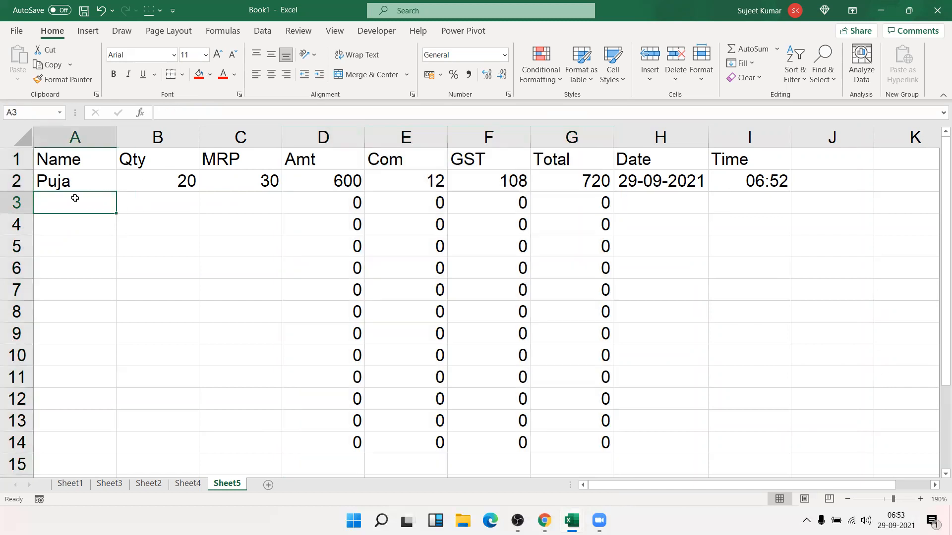
pyautogui.hotkey('ctrl', 'a')
pyautogui.rightClick(113, 194)
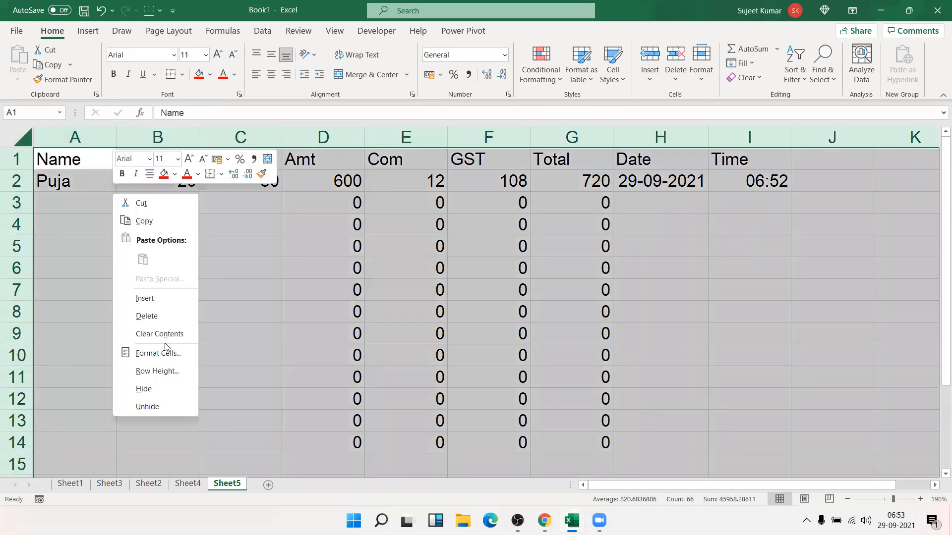
pyautogui.click(158, 353)
pyautogui.hotkey('alt', 'l')
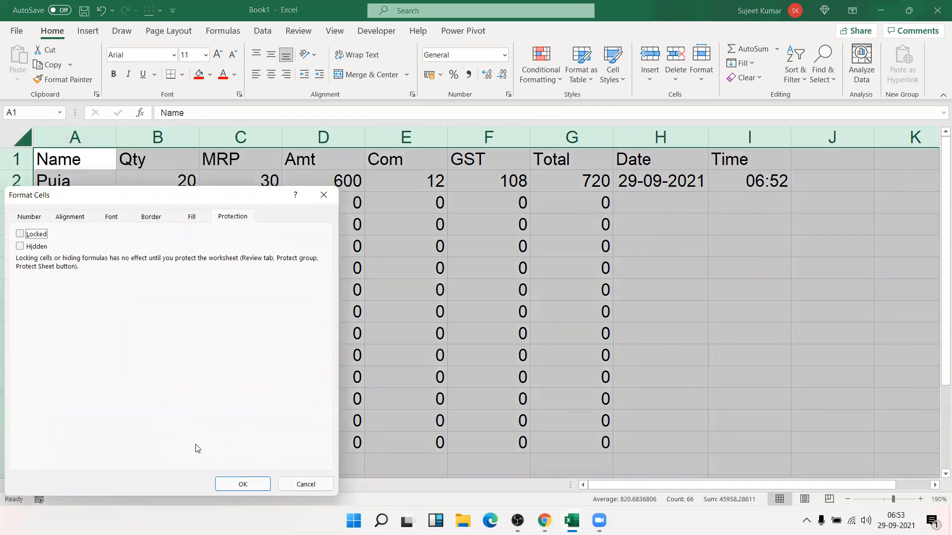
pyautogui.click(241, 485)
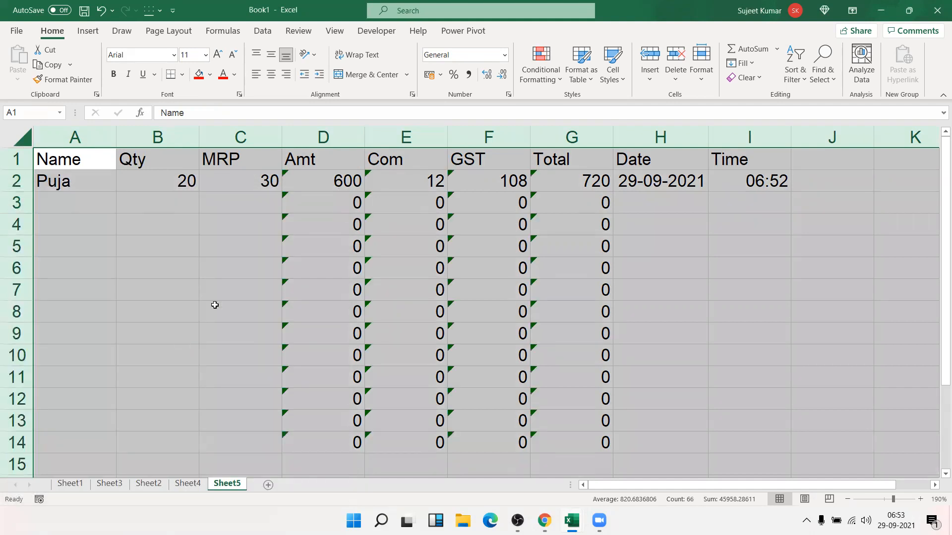
# Turn on the Locked protection option for the formula columns D to G, Amt through Total
pyautogui.click(158, 333)
pyautogui.moveTo(317, 137); pyautogui.dragTo(532, 132)
pyautogui.rightClick(524, 148)
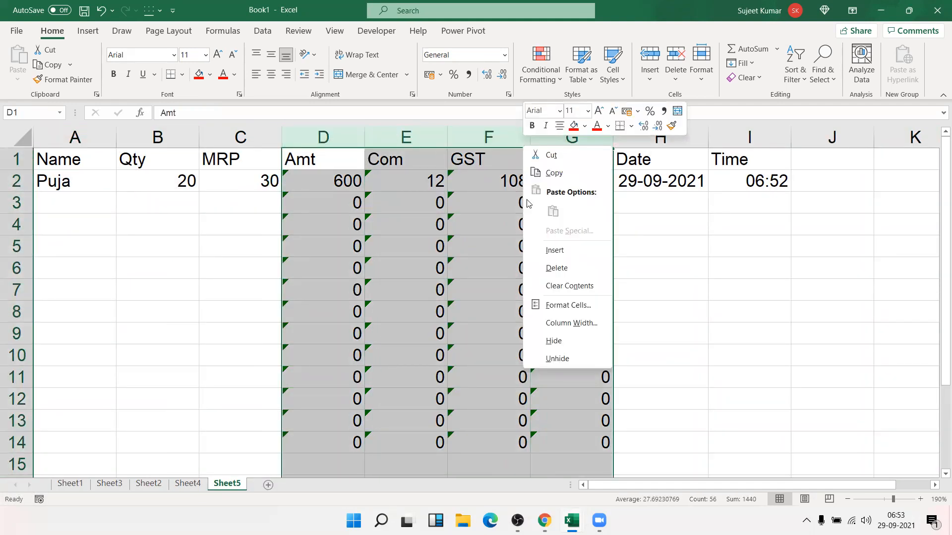
pyautogui.click(550, 305)
pyautogui.click(423, 187)
pyautogui.click(631, 435)
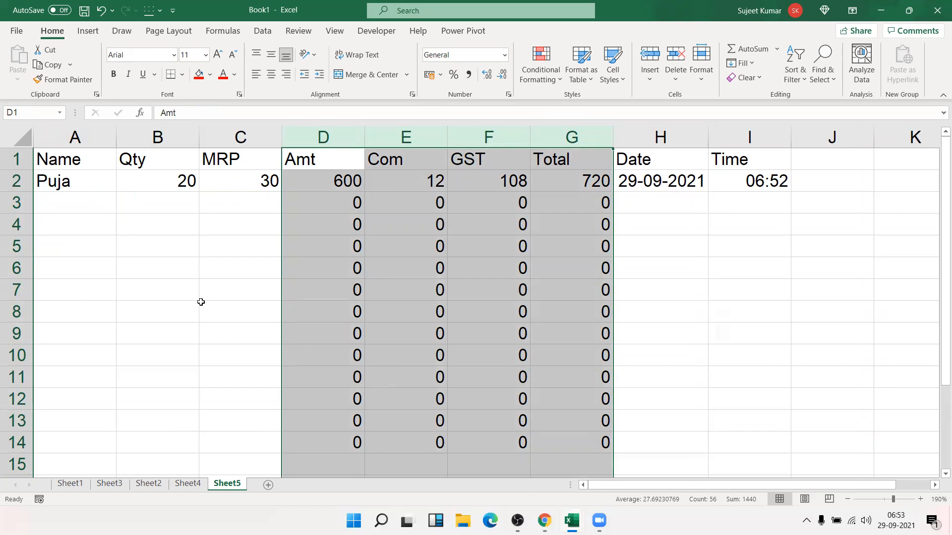
# Protect Sheet5 without a password, disallowing selection of locked cells and keeping selection of unlocked cells allowed
pyautogui.click(188, 285)
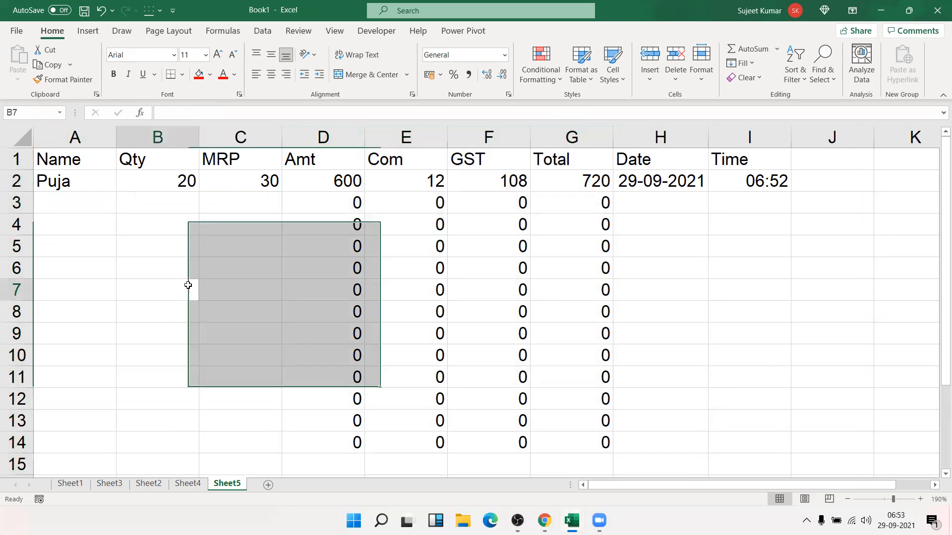
pyautogui.rightClick(235, 486)
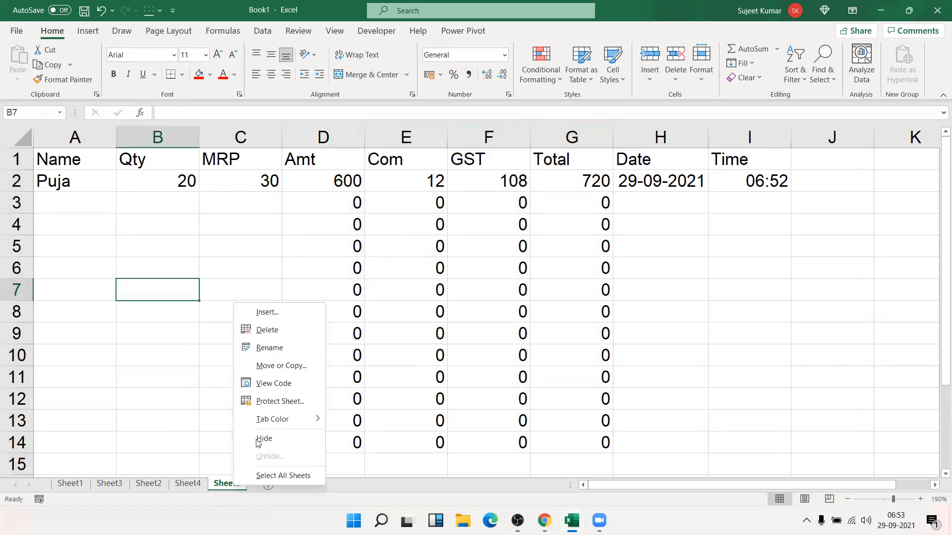
pyautogui.click(267, 401)
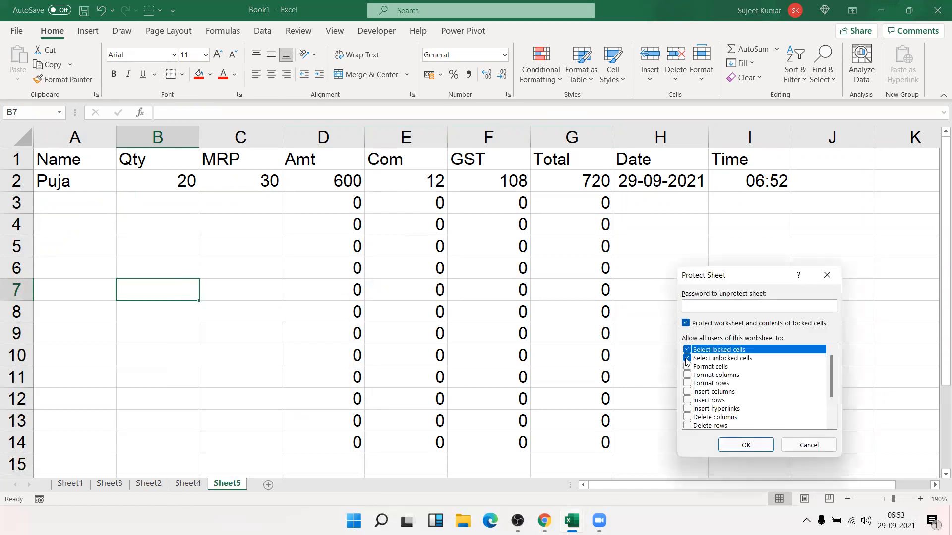
pyautogui.click(687, 350)
pyautogui.click(745, 445)
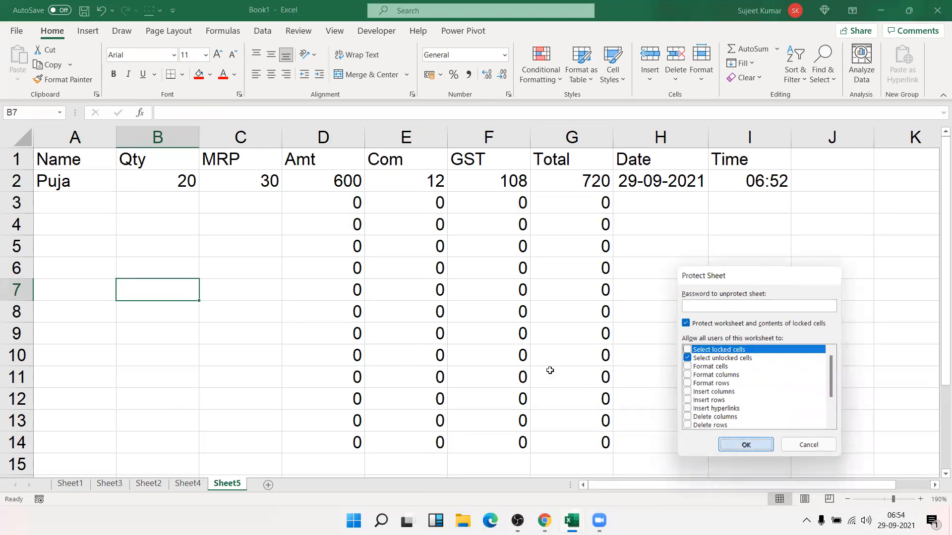
# Fill in the second record in row 3 with a person's name, quantity 50 and MRP 30
pyautogui.click(75, 199)
pyautogui.write('Om')
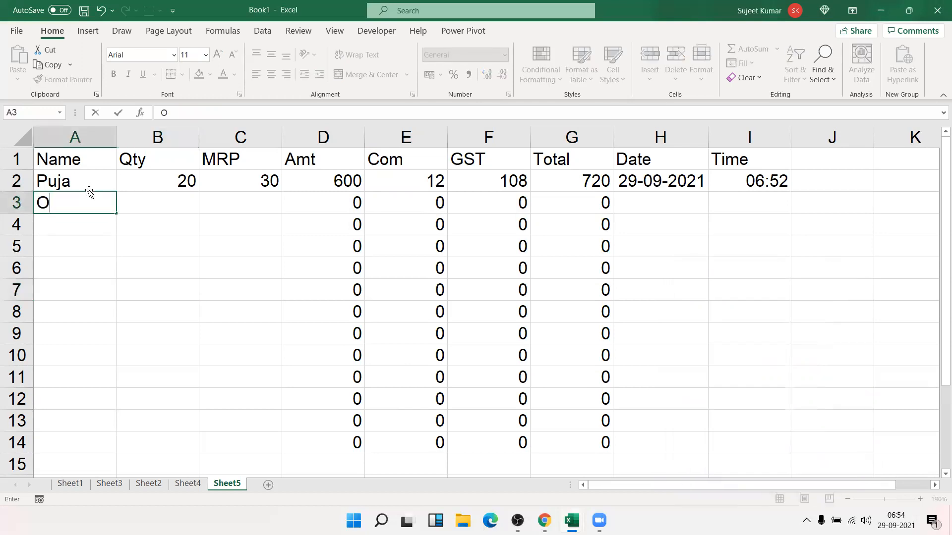
pyautogui.press('Tab')
pyautogui.write('50')
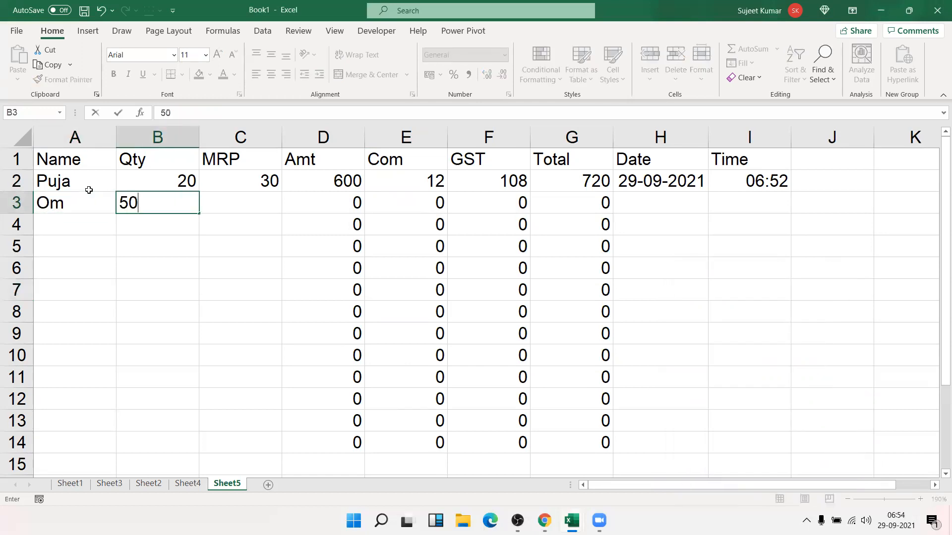
pyautogui.press('Tab')
pyautogui.write('30')
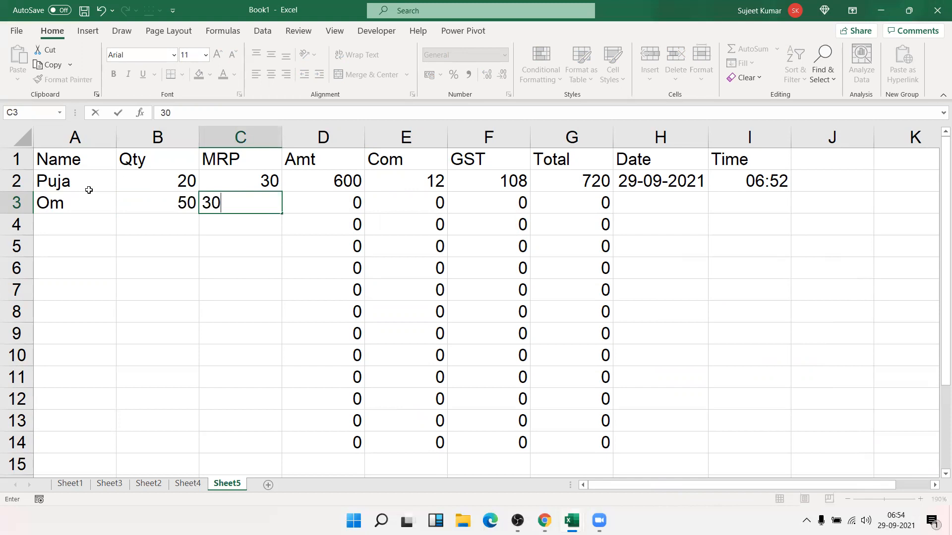
pyautogui.press('Tab')
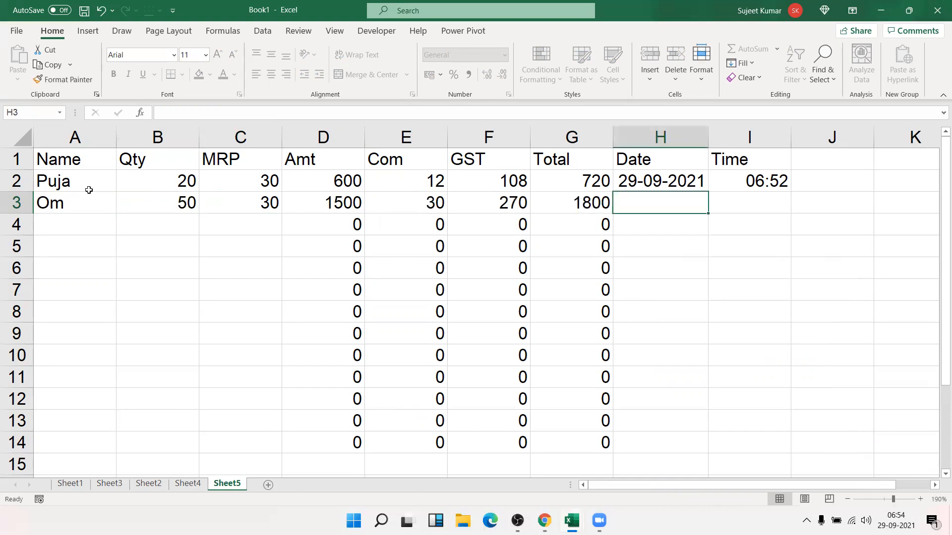
# Insert the current date in H3 and the current time in I3 as fixed values
pyautogui.hotkey('ctrl', ';')
pyautogui.press('Tab')
pyautogui.hotkey('ctrl', 'shift', ';')
pyautogui.press('Return')
# Check how cell navigation in row 4 moves between the MRP and Date columns across the locked formula cells
pyautogui.hotkey('shift', 'Tab')
pyautogui.hotkey('shift', 'Tab')
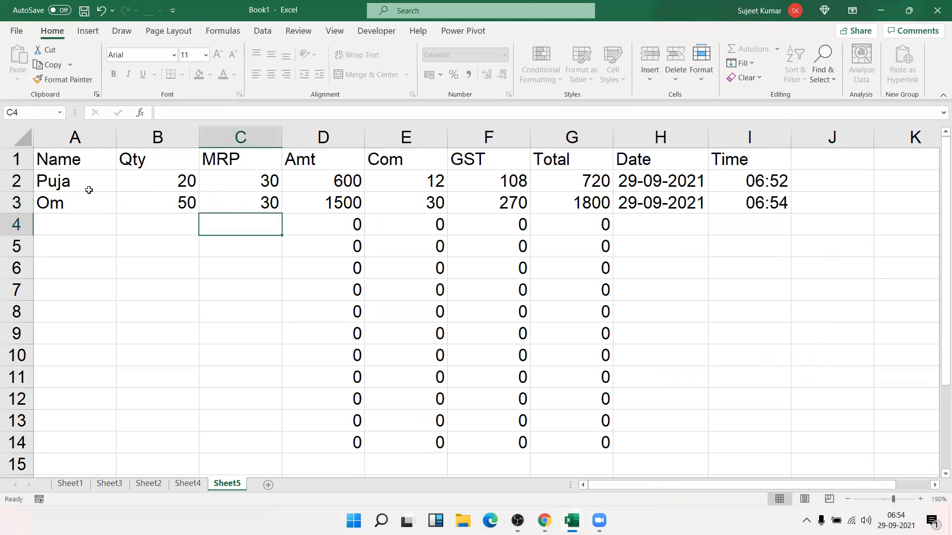
pyautogui.press('Tab')
pyautogui.hotkey('shift', 'Tab')
pyautogui.press('Tab')
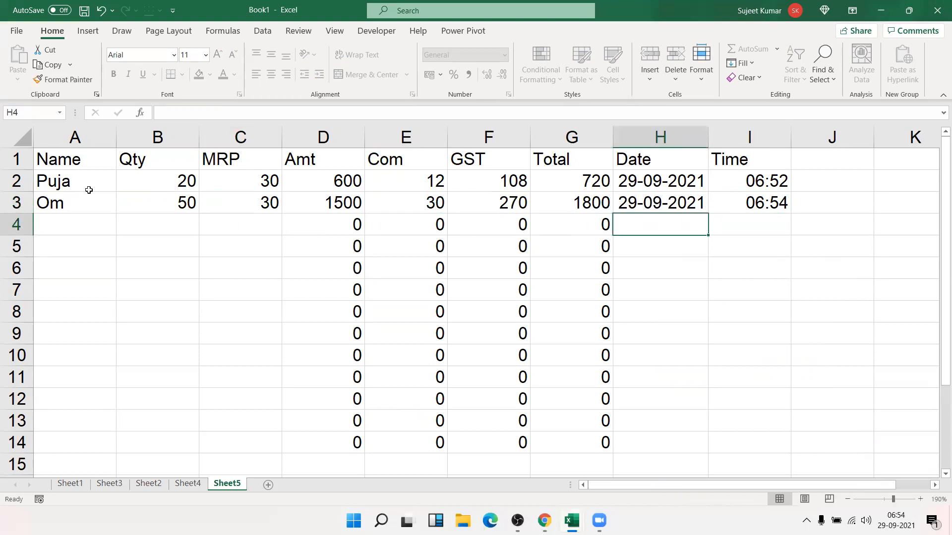
pyautogui.hotkey('shift', 'Tab')
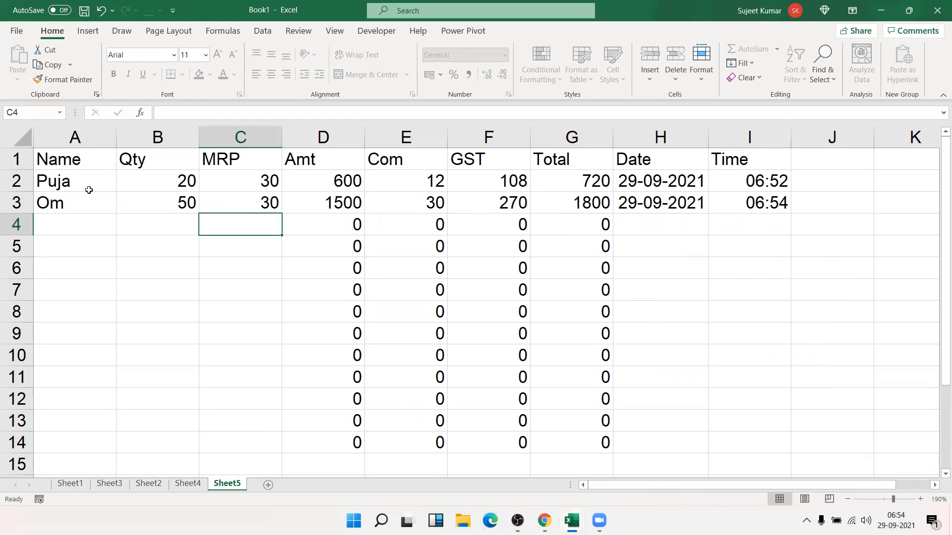
pyautogui.press('Tab')
pyautogui.hotkey('shift', 'Tab')
pyautogui.press('Tab')
pyautogui.hotkey('shift', 'Tab')
# Add a new worksheet and enter the labels Name in B6, city in C8 and Amt in D10
pyautogui.click(269, 487)
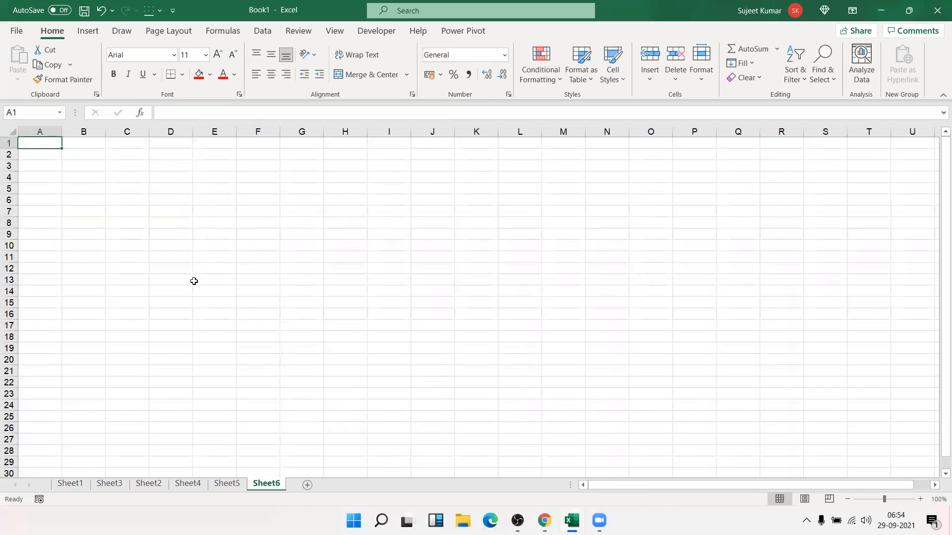
pyautogui.scroll(4, 189, 242)
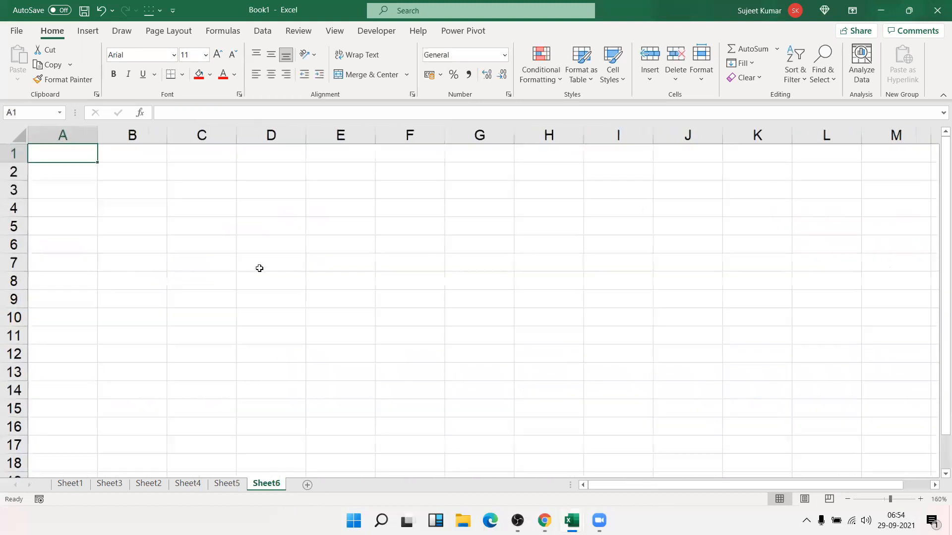
pyautogui.click(203, 245)
pyautogui.keyDown('ctrl'); pyautogui.click(267, 281); pyautogui.keyUp('ctrl')
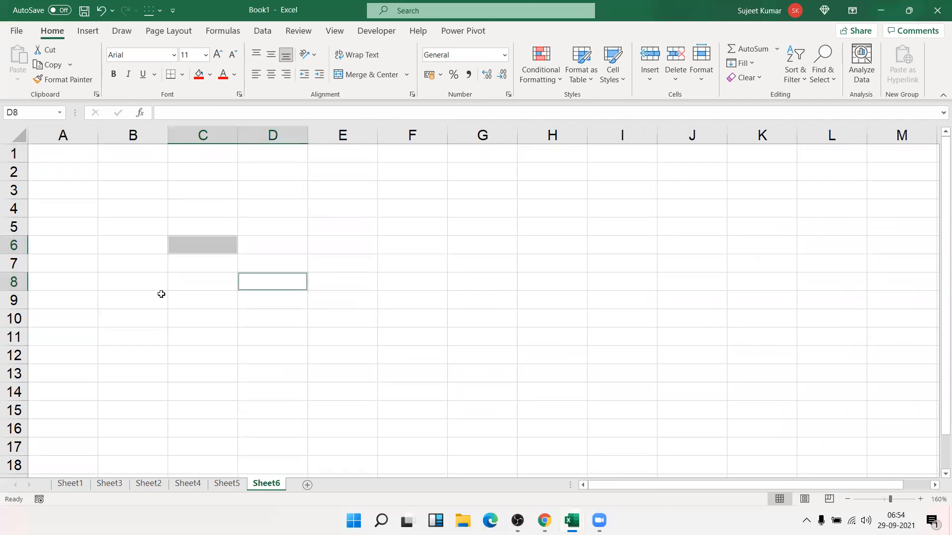
pyautogui.click(149, 246)
pyautogui.write('Name')
pyautogui.press('BackSpace')
pyautogui.write('me')
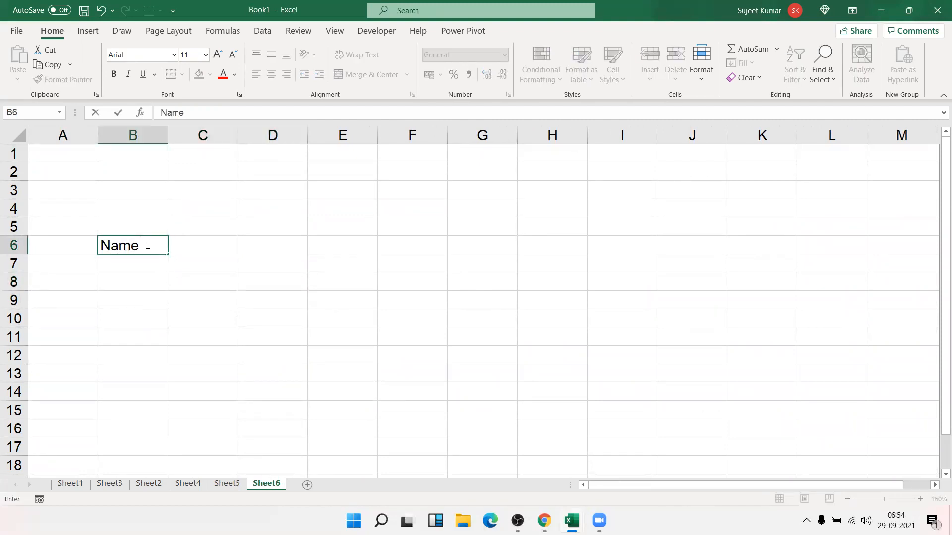
pyautogui.click(219, 282)
pyautogui.write('city')
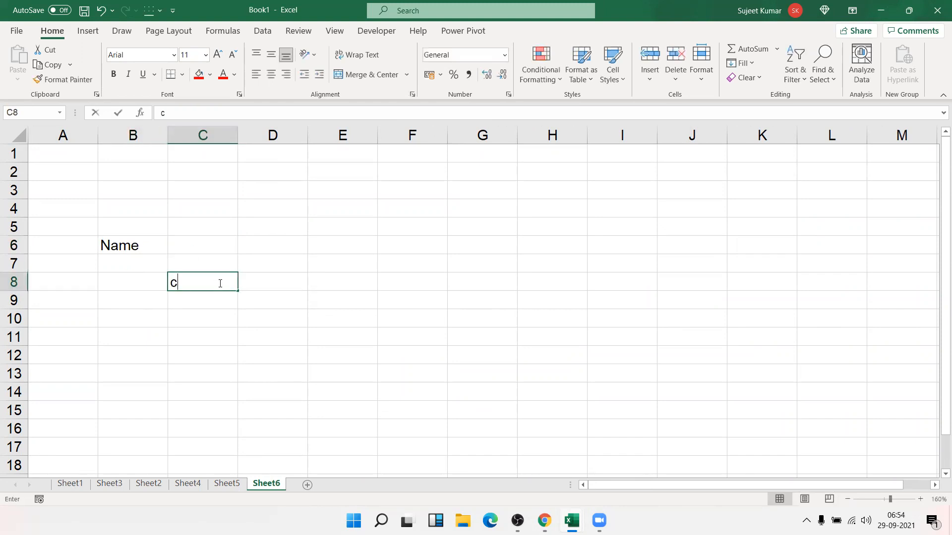
pyautogui.click(309, 323)
pyautogui.write('Amt')
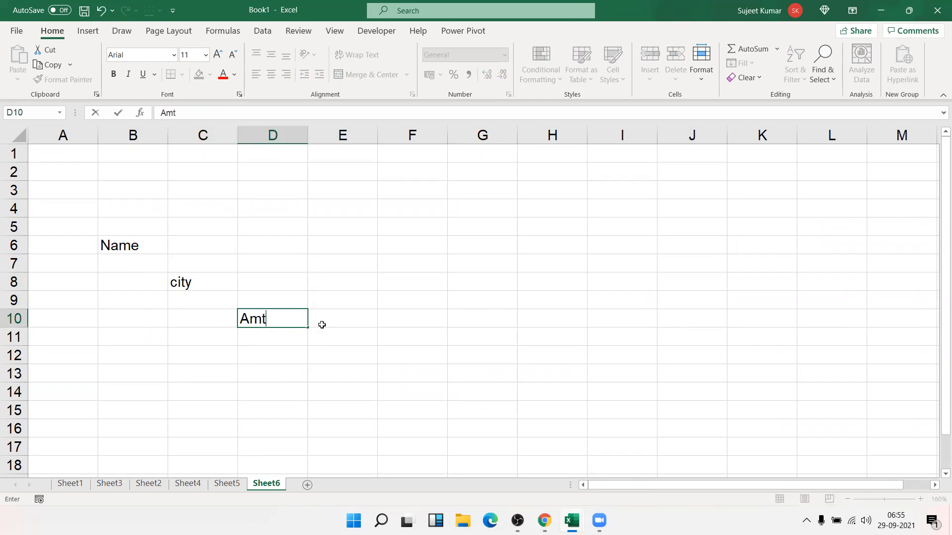
# Fill the input cells C6, D8 and E10 beside the labels with red
pyautogui.click(236, 247)
pyautogui.keyDown('ctrl'); pyautogui.click(278, 280); pyautogui.keyUp('ctrl')
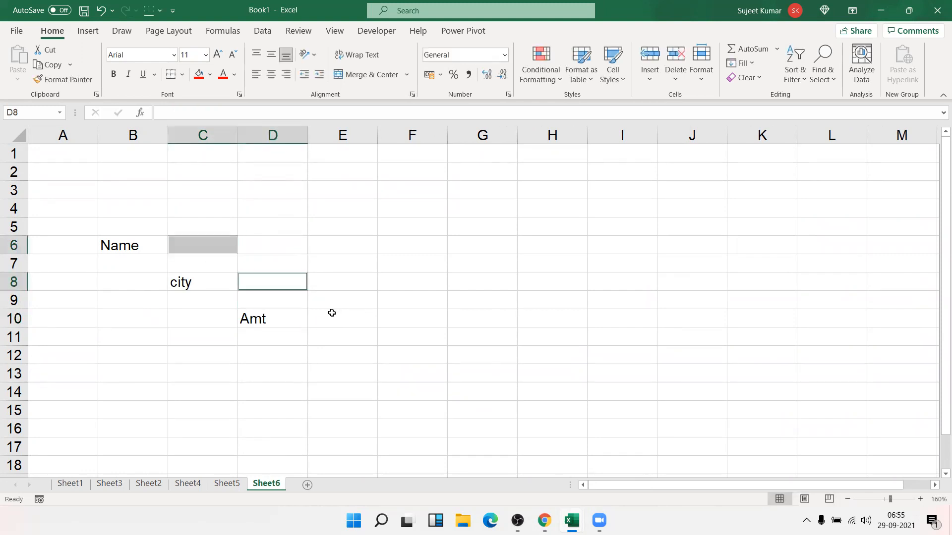
pyautogui.keyDown('ctrl'); pyautogui.click(332, 313); pyautogui.keyUp('ctrl')
pyautogui.click(204, 77)
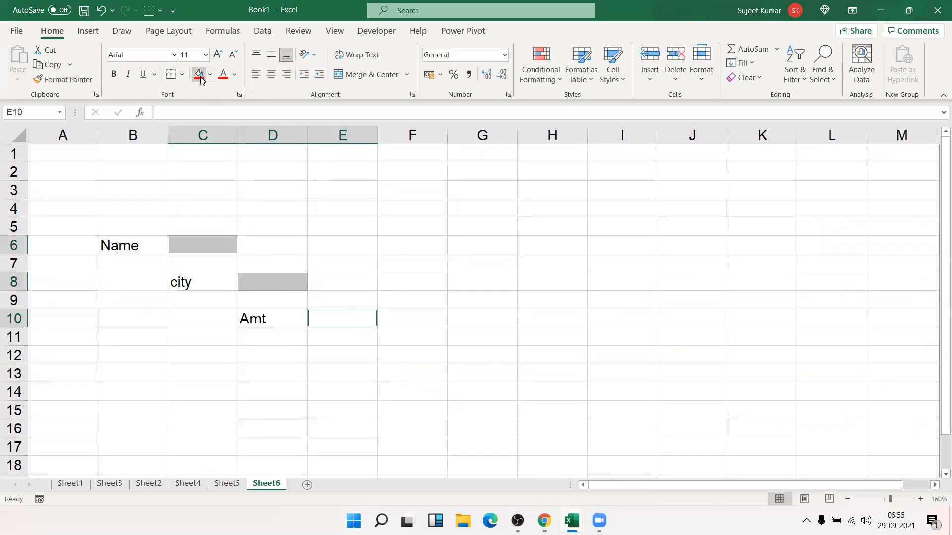
pyautogui.click(289, 374)
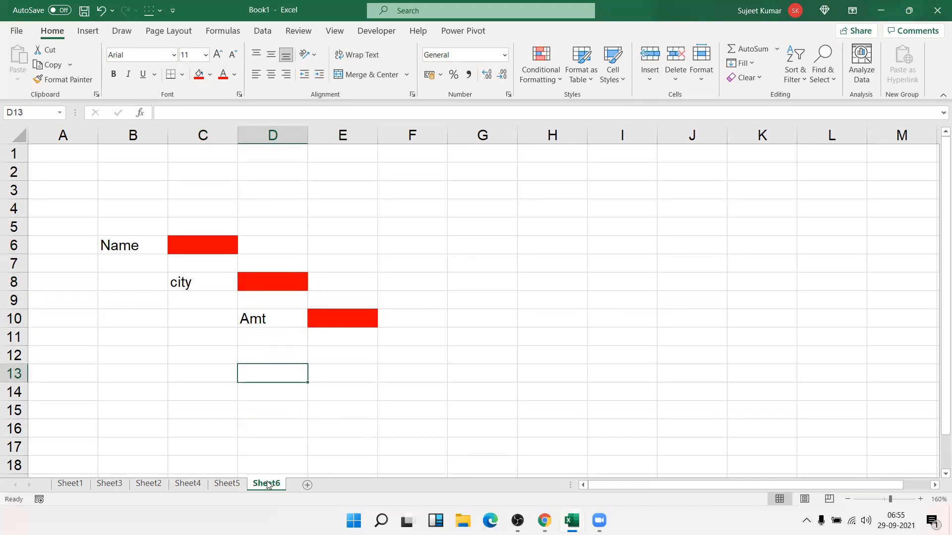
# Unlock the three red cells C6, D8 and E10 by clearing their Locked protection option
pyautogui.click(207, 251)
pyautogui.keyDown('ctrl'); pyautogui.click(278, 279); pyautogui.keyUp('ctrl')
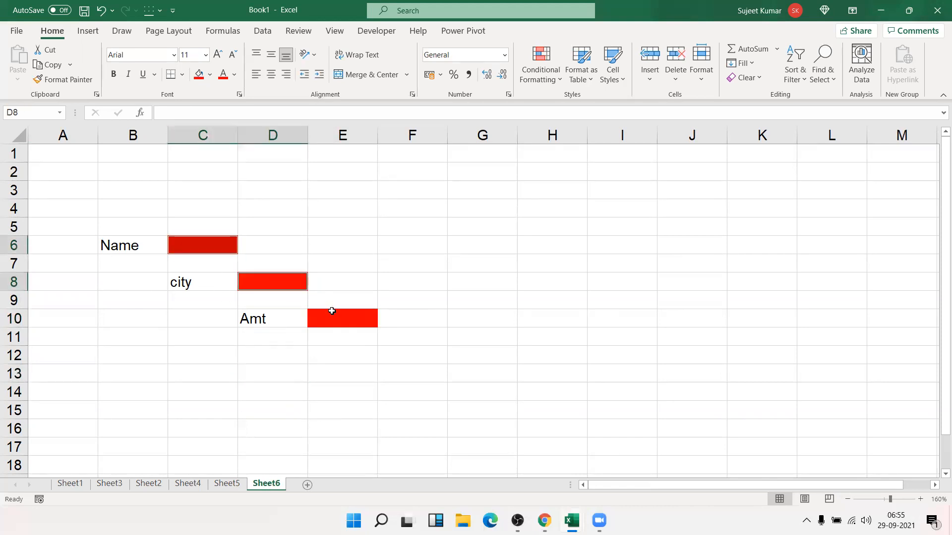
pyautogui.keyDown('ctrl'); pyautogui.click(331, 315); pyautogui.keyUp('ctrl')
pyautogui.rightClick(336, 319)
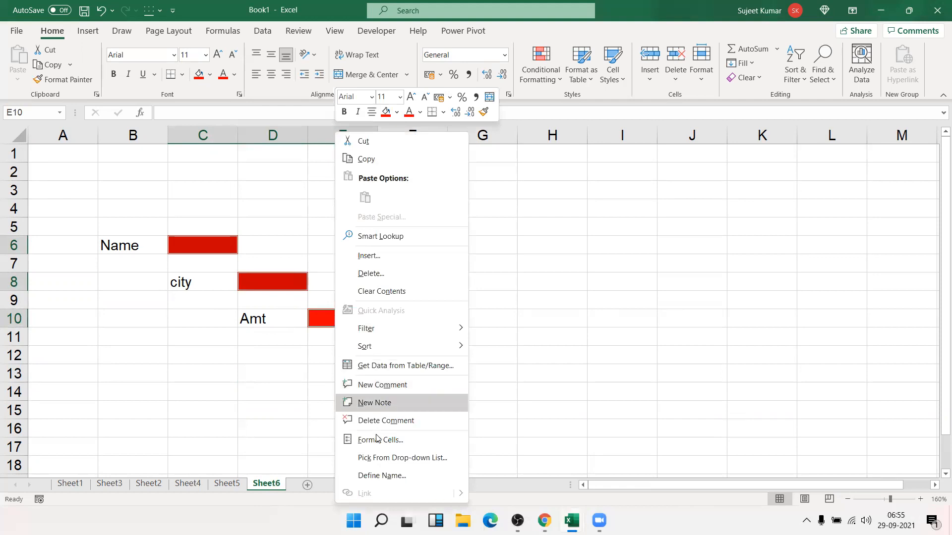
pyautogui.click(363, 439)
pyautogui.click(228, 239)
pyautogui.click(447, 489)
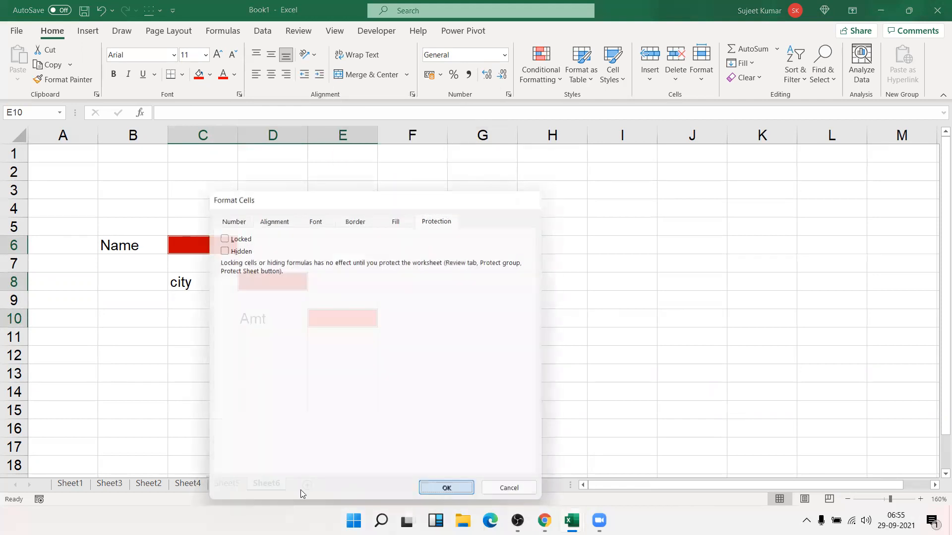
# Protect Sheet6 without a password, leaving only the selection of unlocked cells allowed
pyautogui.rightClick(268, 484)
pyautogui.click(299, 399)
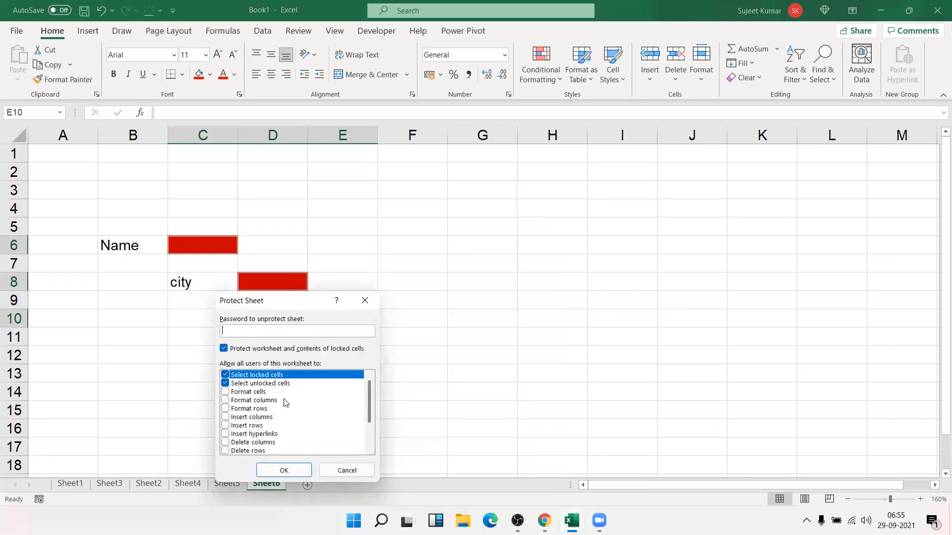
pyautogui.click(224, 376)
pyautogui.click(283, 471)
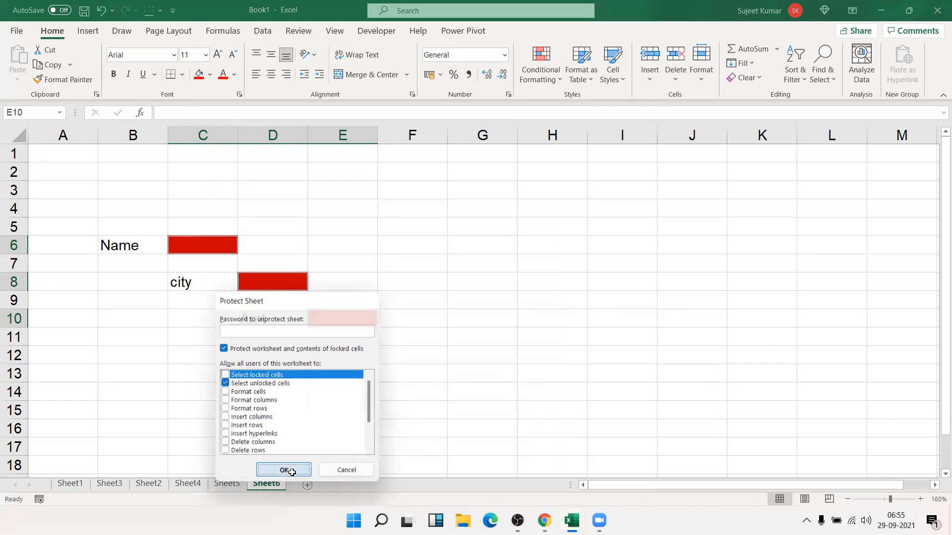
# Fill in the protected form's red cells with a person's name in C6, City in D8 and 525 in E10
pyautogui.click(233, 251)
pyautogui.press('Tab')
pyautogui.press('Tab')
pyautogui.press('Tab')
pyautogui.write('Puja')
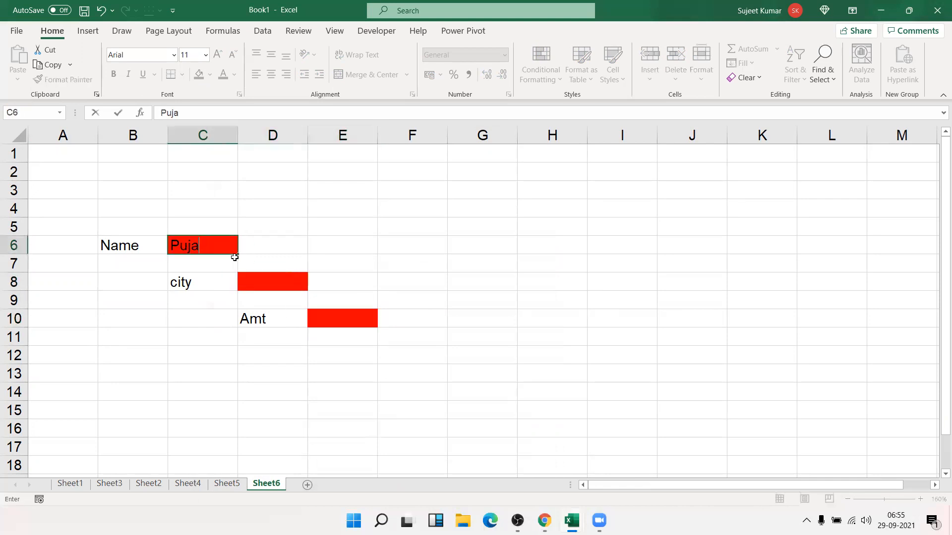
pyautogui.press('Tab')
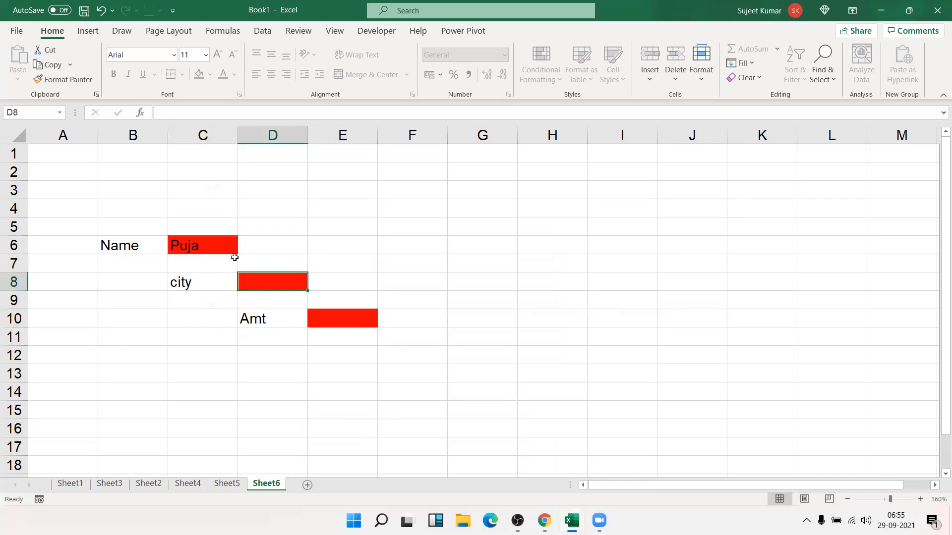
pyautogui.write('City')
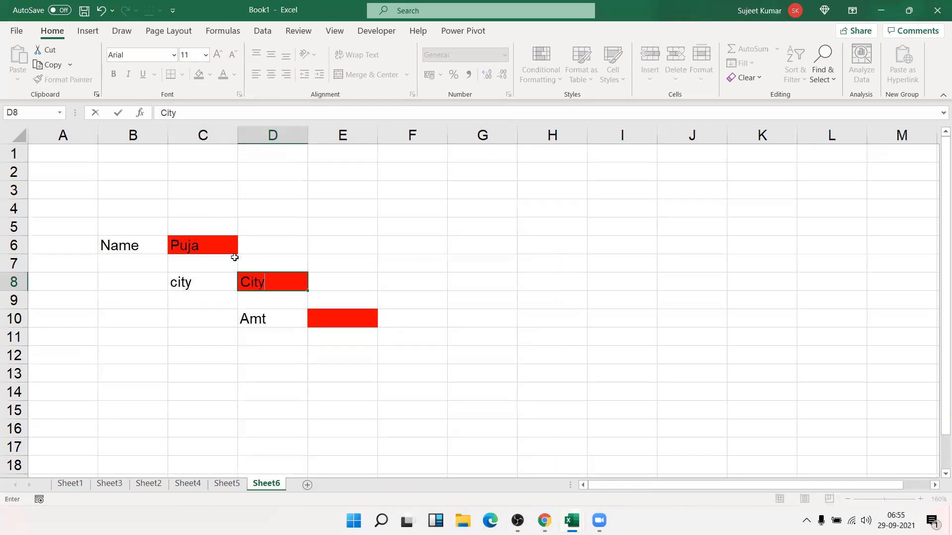
pyautogui.press('Tab')
pyautogui.write('525')
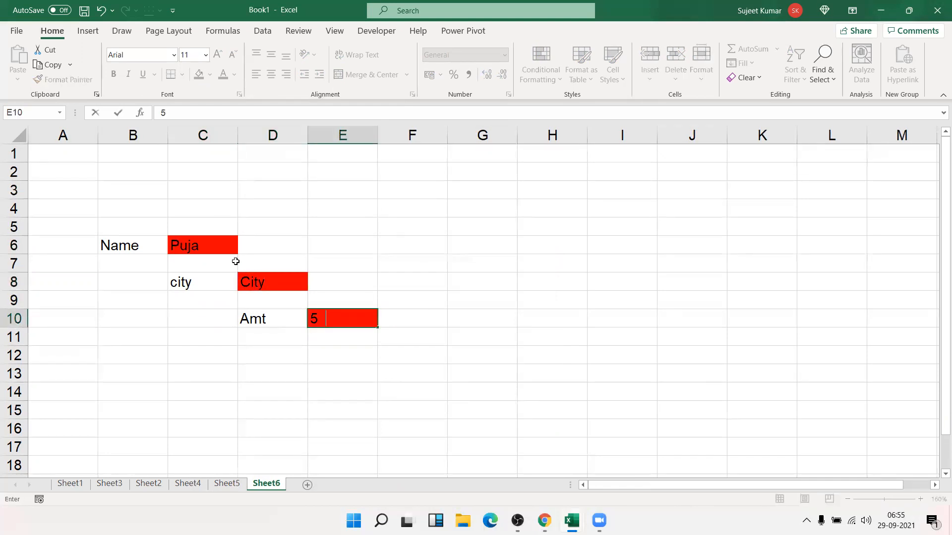
pyautogui.hotkey('ctrl', 'Return')
pyautogui.click(235, 252)
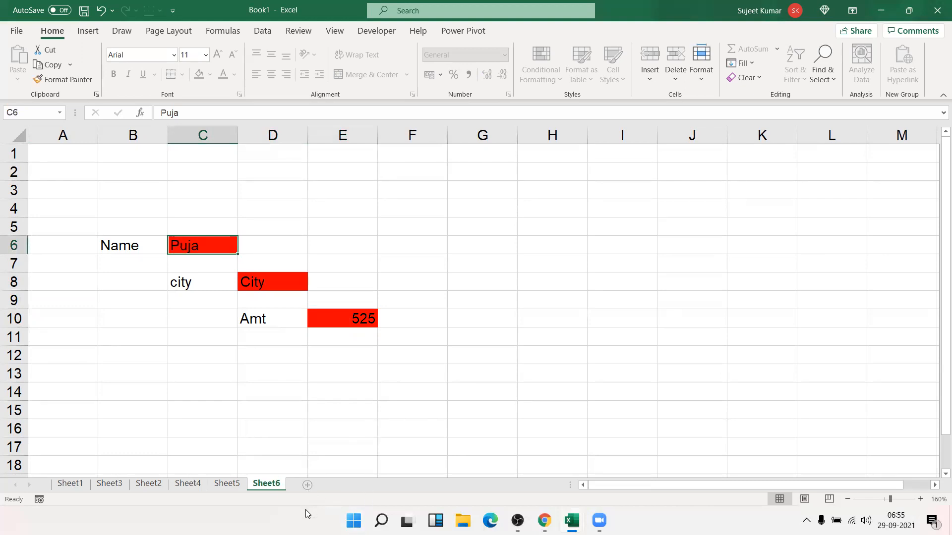
# Revisit the sales table on Sheet5, return to Sheet6 and add a new worksheet
pyautogui.click(227, 485)
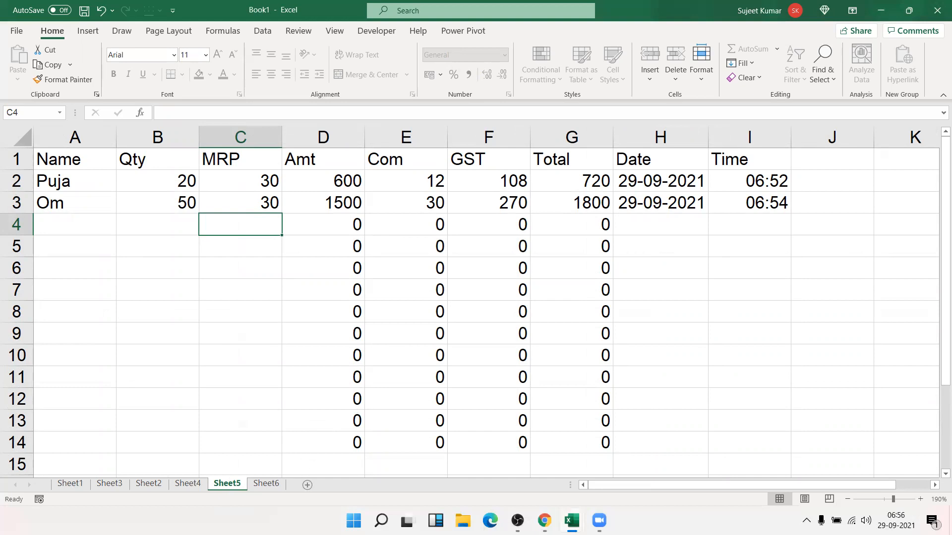
pyautogui.click(268, 483)
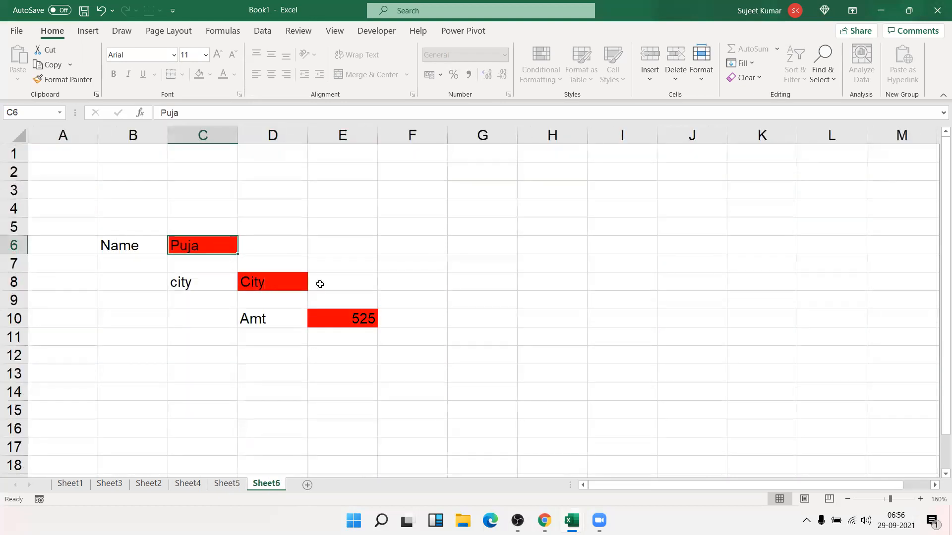
pyautogui.hotkey('shift', 'F11')
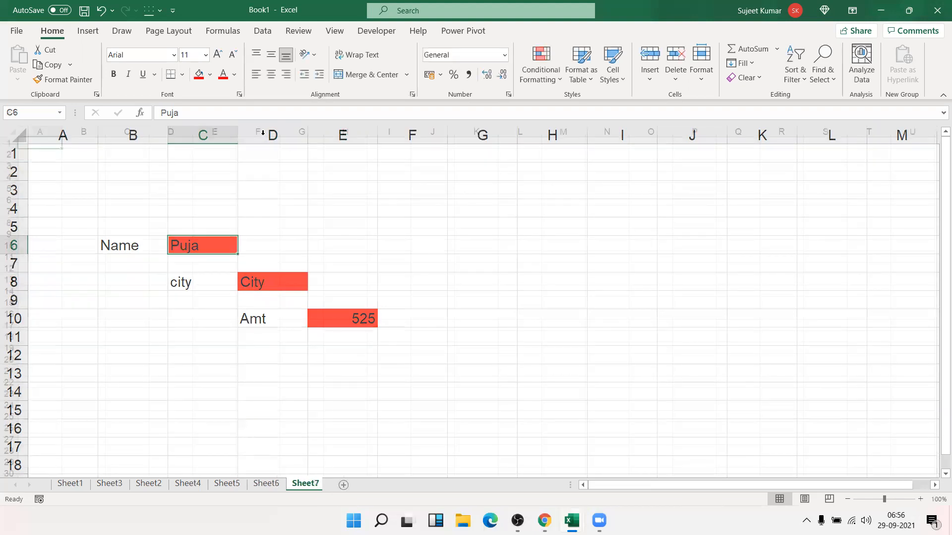
# Select the non-adjacent columns F, I, L, P and S together on the new sheet, and release the selection
pyautogui.click(258, 131)
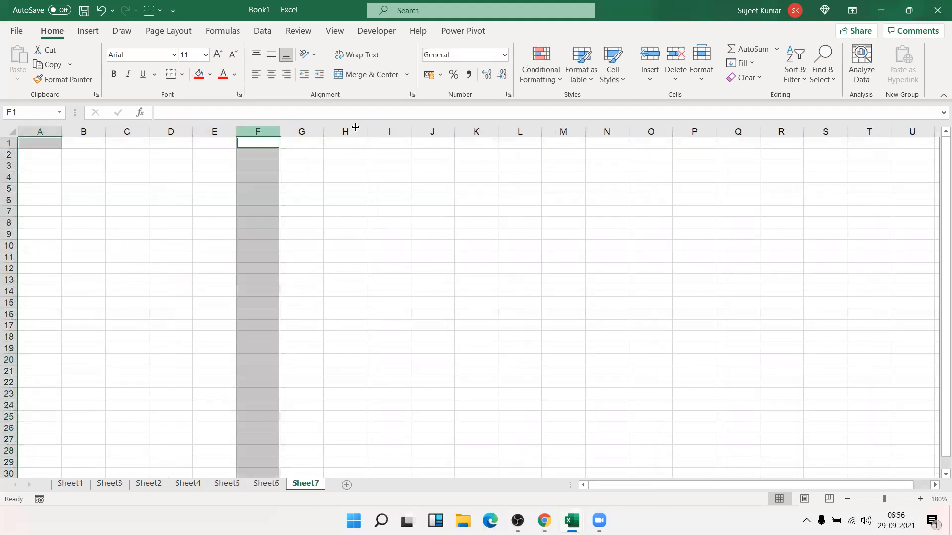
pyautogui.keyDown('ctrl'); pyautogui.click(380, 130); pyautogui.keyUp('ctrl')
pyautogui.keyDown('ctrl'); pyautogui.click(529, 130); pyautogui.keyUp('ctrl')
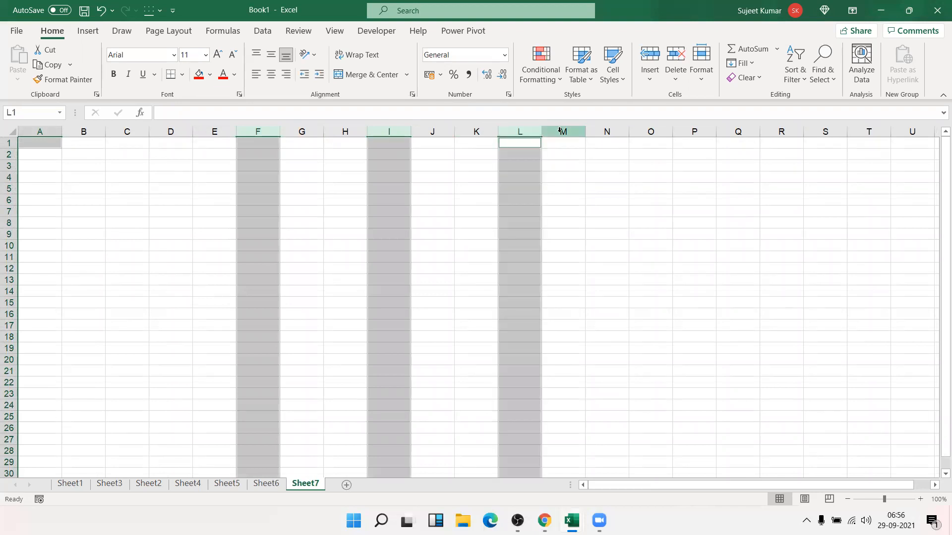
pyautogui.keyDown('ctrl'); pyautogui.click(694, 131); pyautogui.keyUp('ctrl')
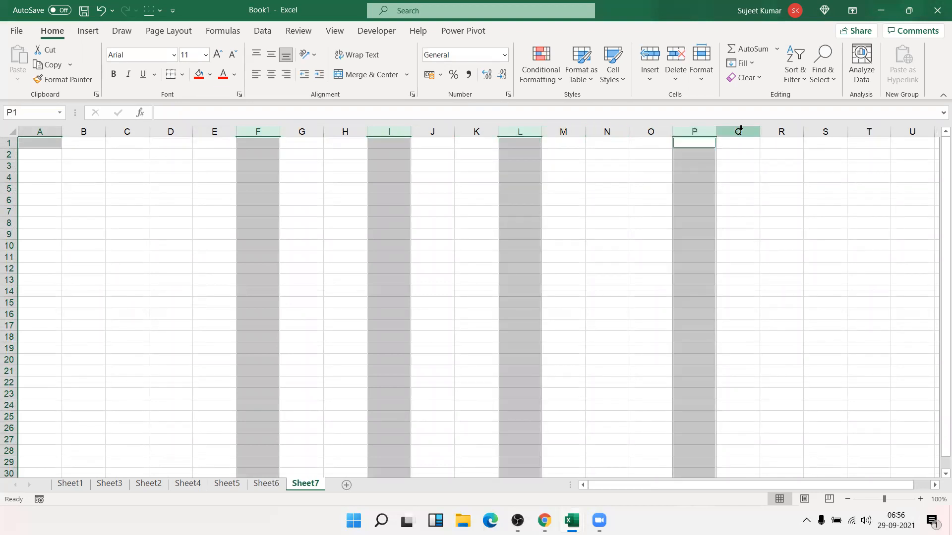
pyautogui.keyDown('ctrl'); pyautogui.click(825, 131); pyautogui.keyUp('ctrl')
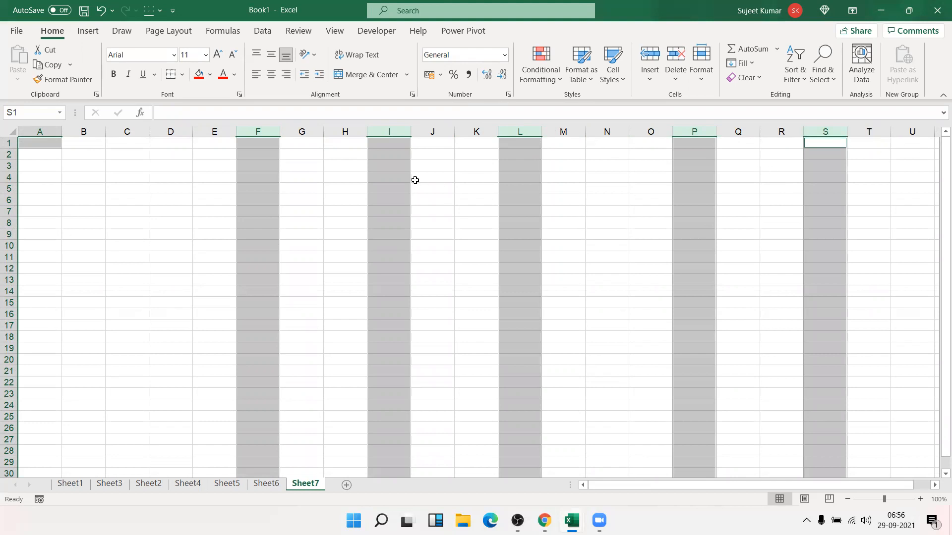
pyautogui.click(202, 190)
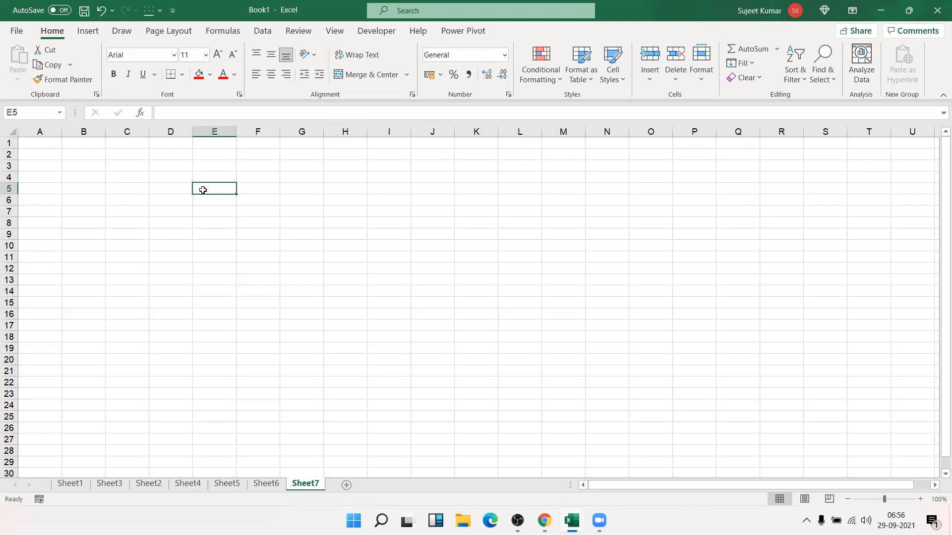
# Fill the range C6:G19 with light green and the range N6:R19 with light blue
pyautogui.moveTo(107, 205); pyautogui.dragTo(320, 352)
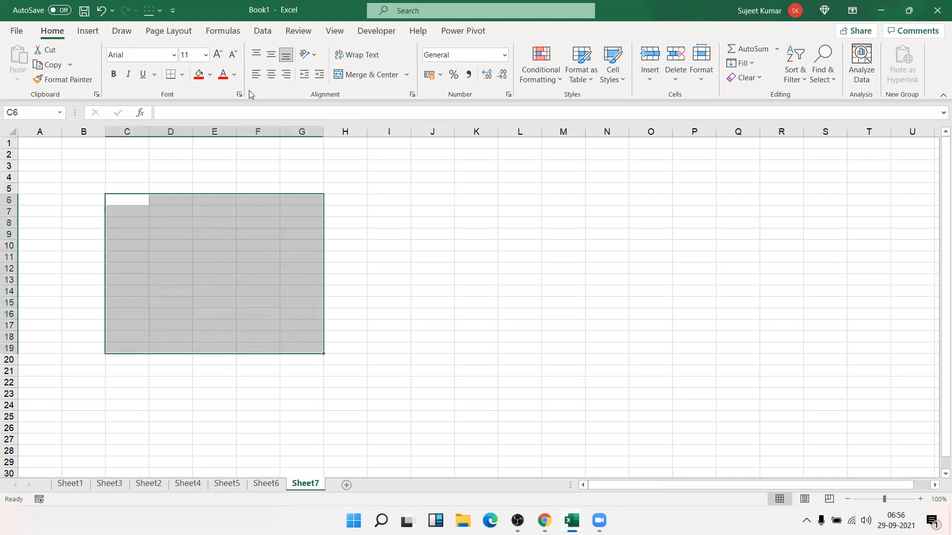
pyautogui.click(210, 74)
pyautogui.click(238, 193)
pyautogui.moveTo(610, 199); pyautogui.dragTo(768, 352)
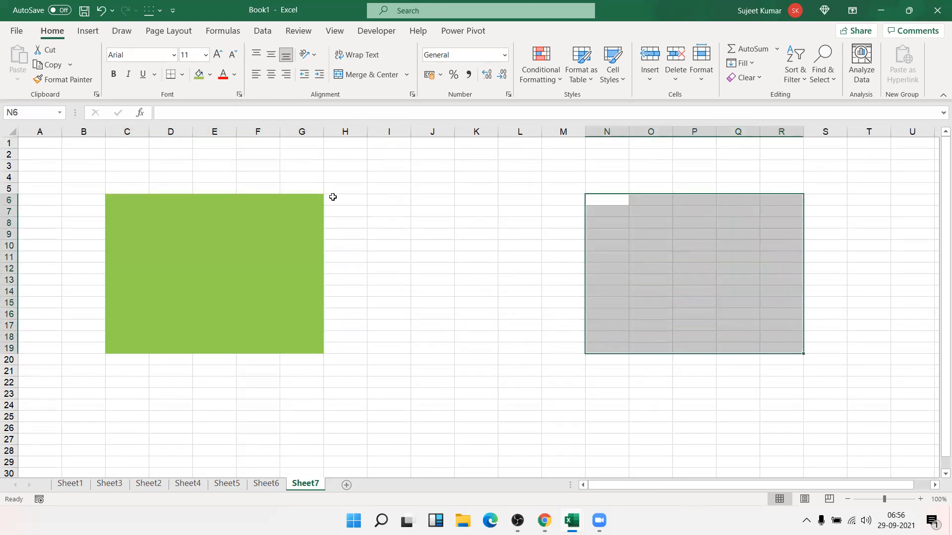
pyautogui.click(211, 74)
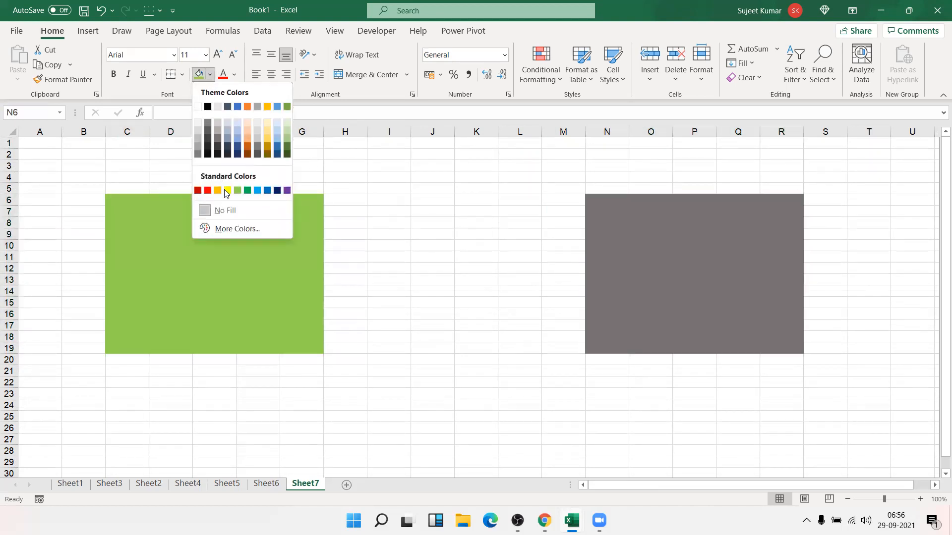
pyautogui.click(257, 191)
# Label the green block A in C5 and the blue block B in N5
pyautogui.click(133, 188)
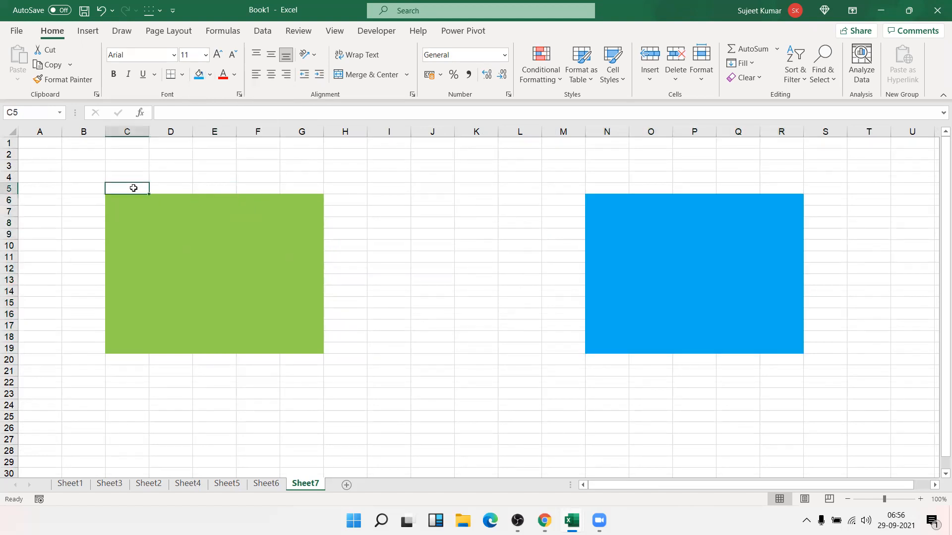
pyautogui.write('A')
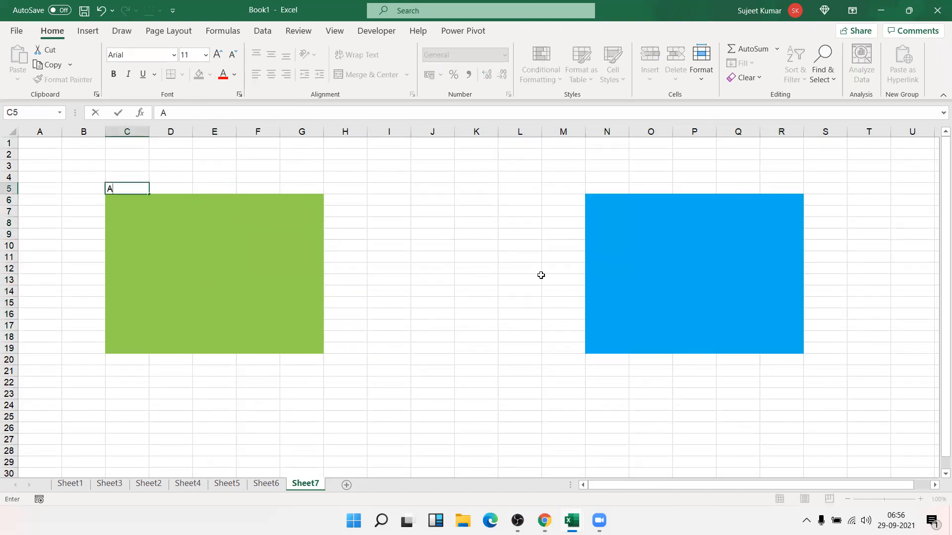
pyautogui.click(614, 189)
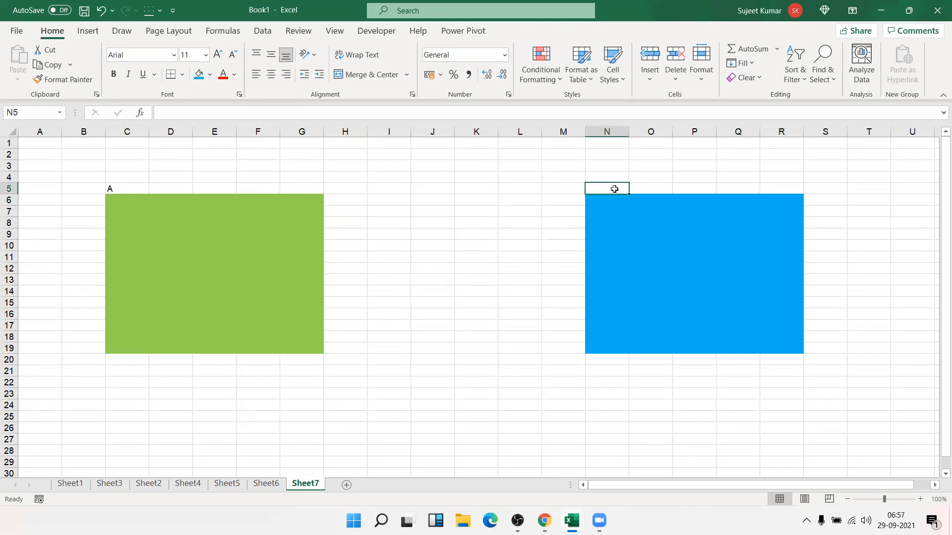
pyautogui.write('B')
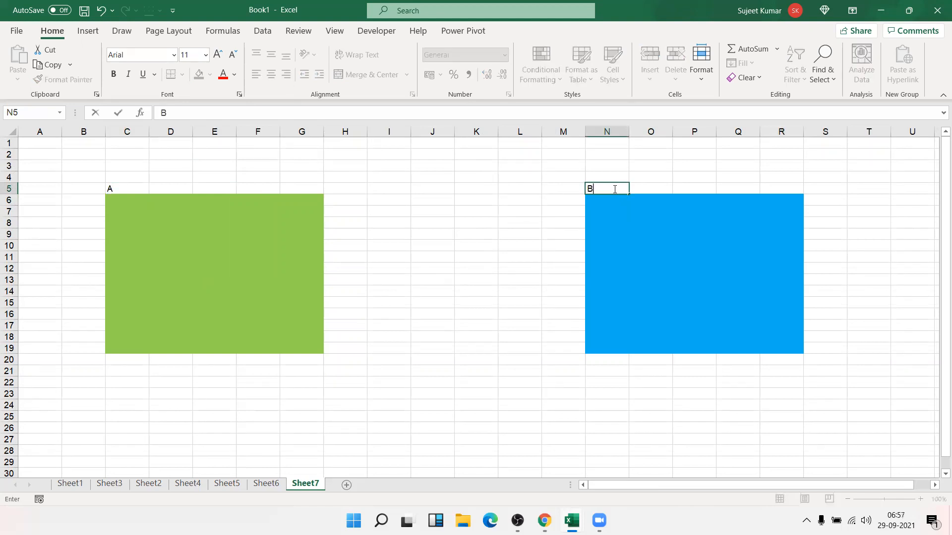
pyautogui.click(391, 262)
pyautogui.click(138, 257)
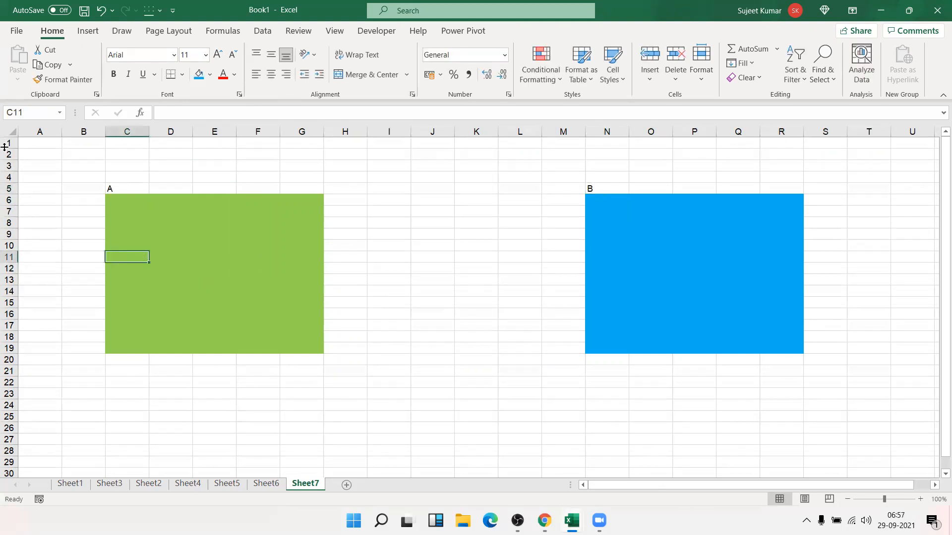
pyautogui.click(113, 211)
pyautogui.click(720, 312)
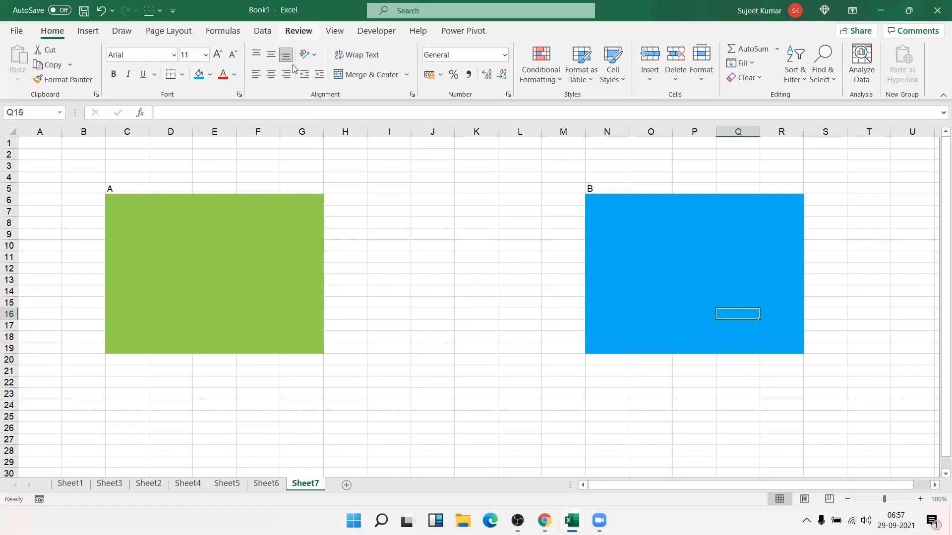
# Start a new user-editable range for Sheet7 in Allow Edit Ranges and title it A
pyautogui.click(298, 31)
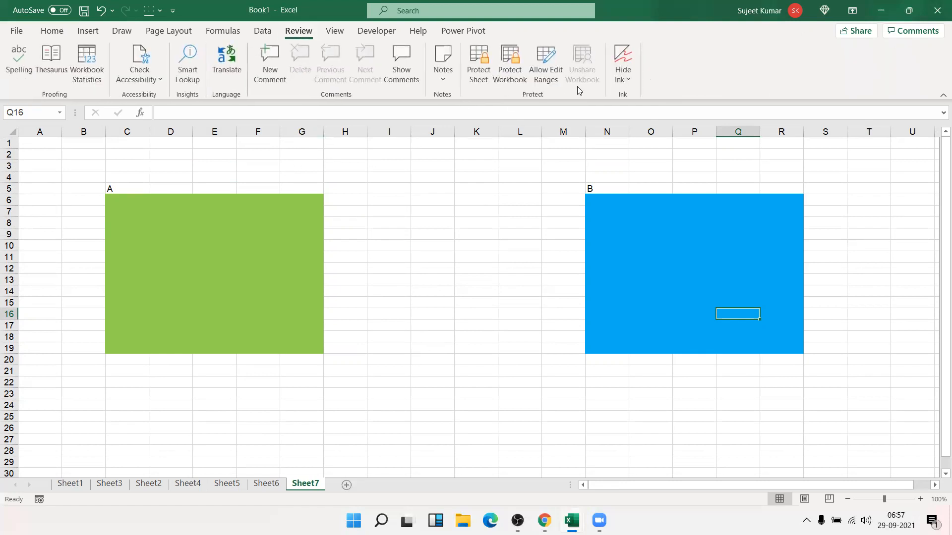
pyautogui.click(552, 77)
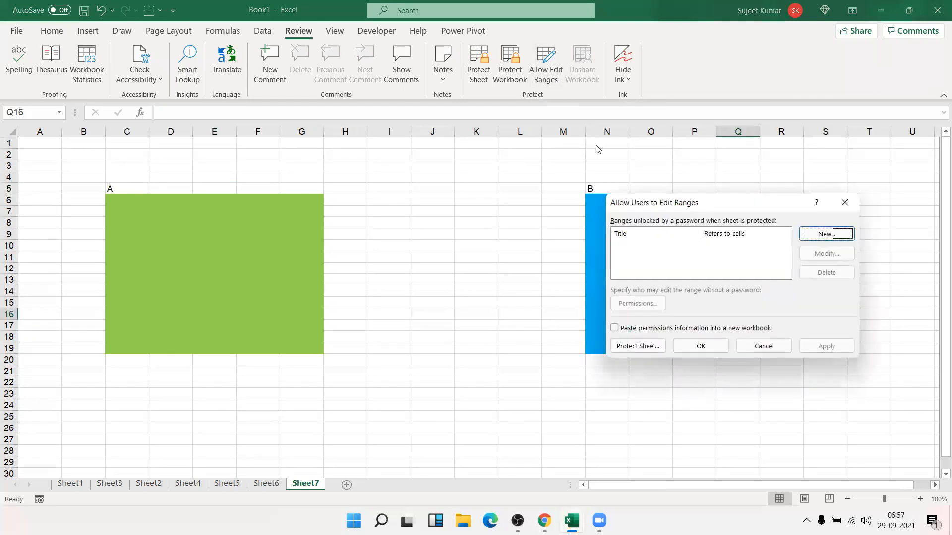
pyautogui.click(635, 261)
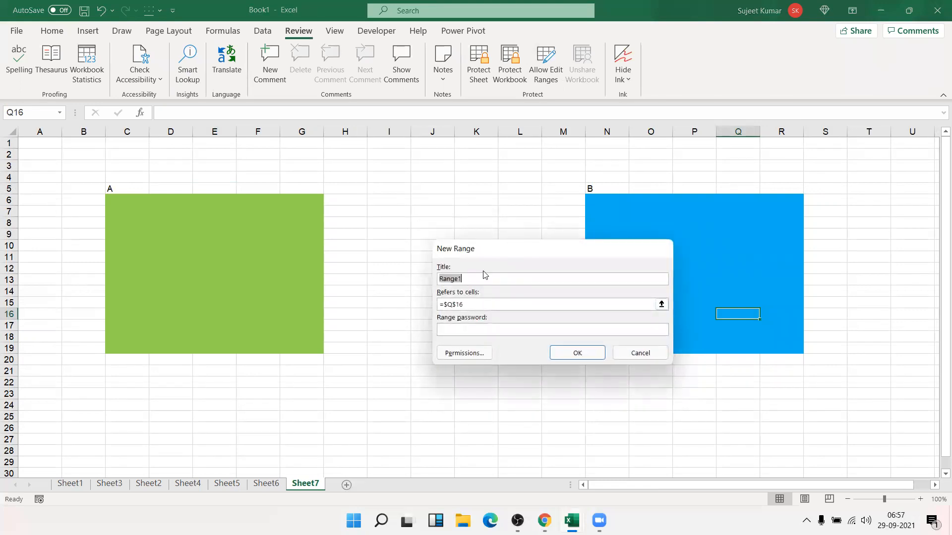
pyautogui.write('A')
# Try to set range A's cell reference by adding the green block, as =$Q$16+C6:G19
pyautogui.click(488, 305)
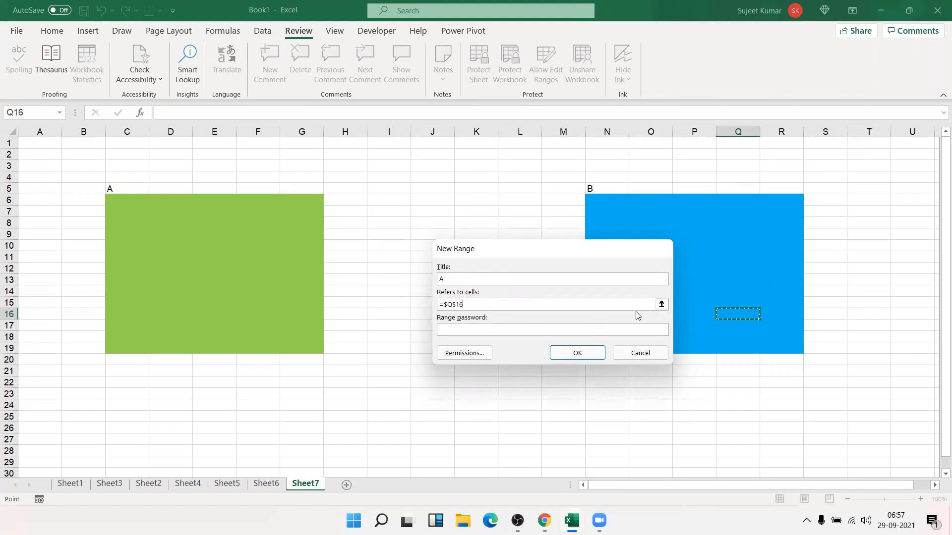
pyautogui.click(661, 304)
pyautogui.write('+')
pyautogui.moveTo(112, 197); pyautogui.dragTo(311, 350)
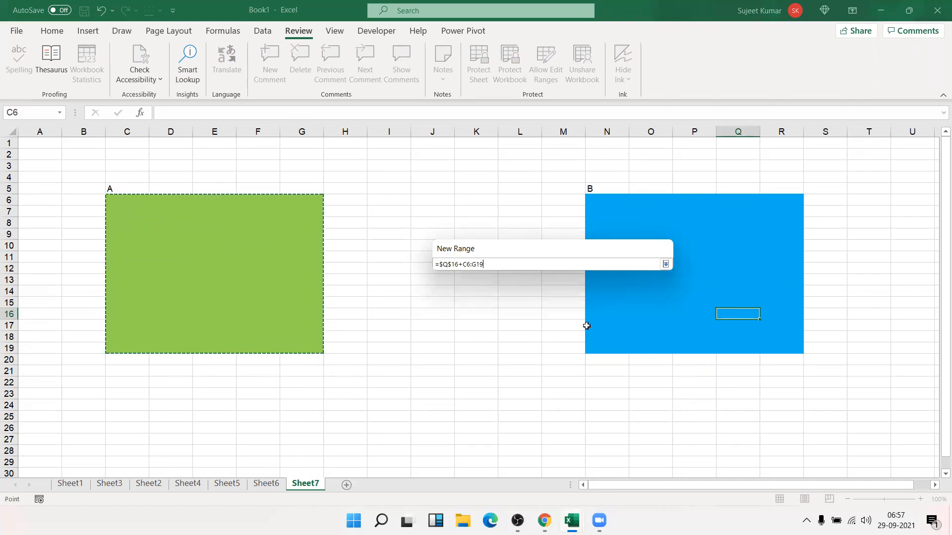
pyautogui.click(665, 264)
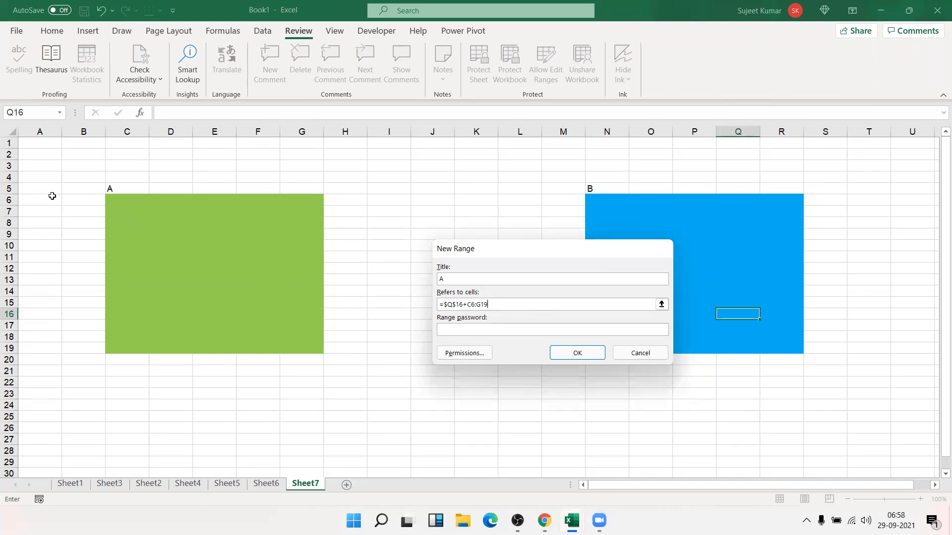
# Enter the range password for range A and try to create the range
pyautogui.click(468, 332)
pyautogui.write('1')
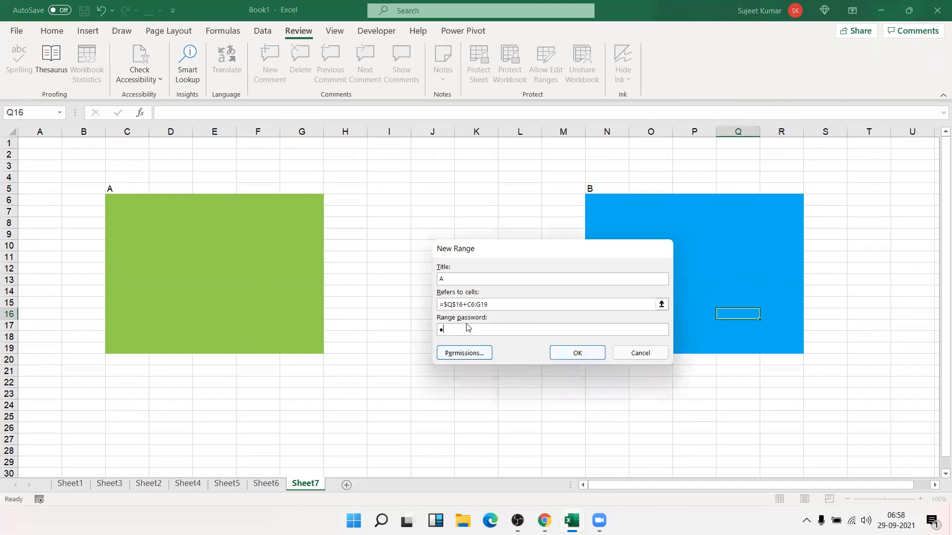
pyautogui.click(582, 357)
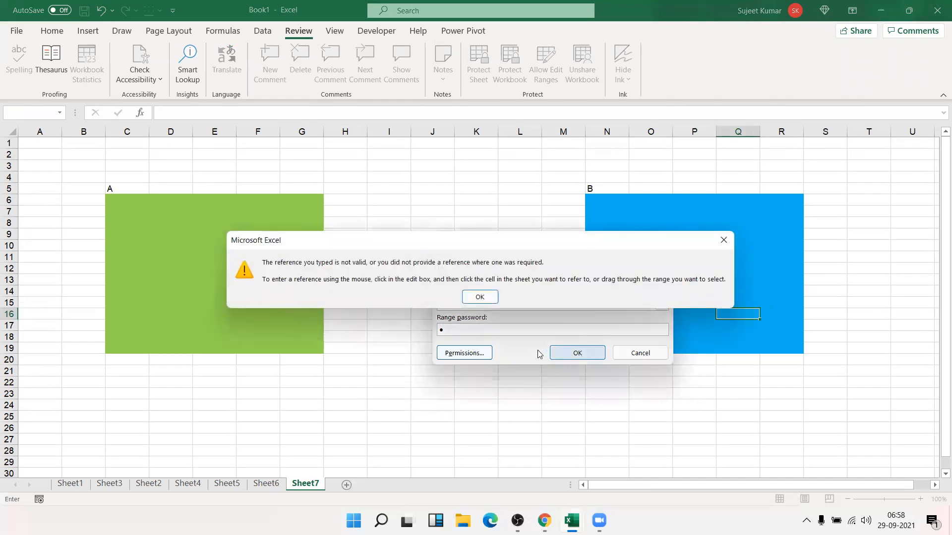
pyautogui.click(478, 297)
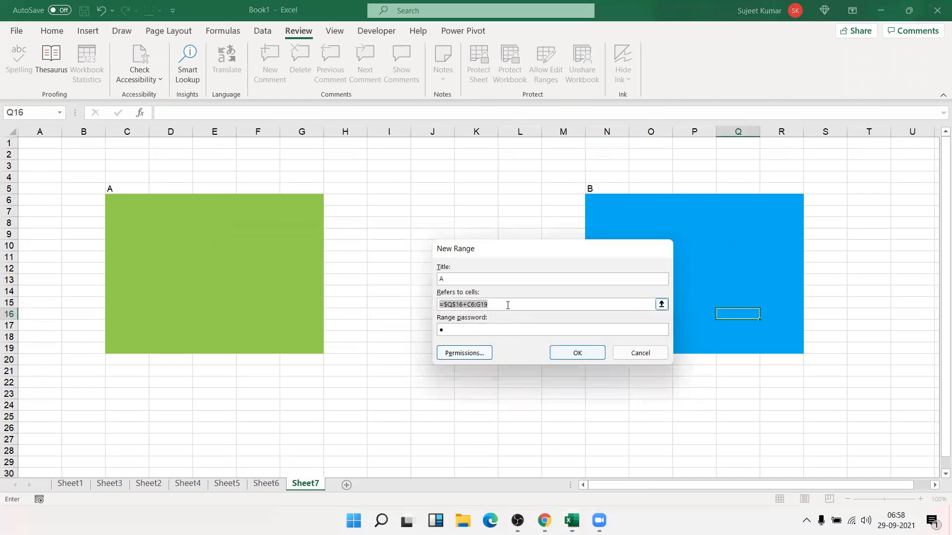
# Replace range A's cell reference with the green block C6:G19 and create the range, re-entering its password
pyautogui.press('BackSpace')
pyautogui.moveTo(111, 198); pyautogui.dragTo(290, 348)
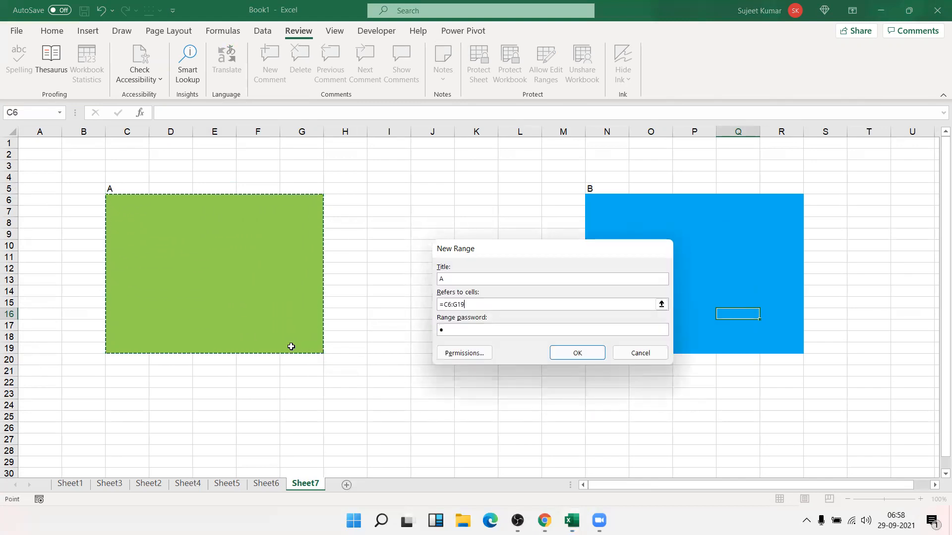
pyautogui.click(573, 356)
pyautogui.write('1')
pyautogui.click(575, 352)
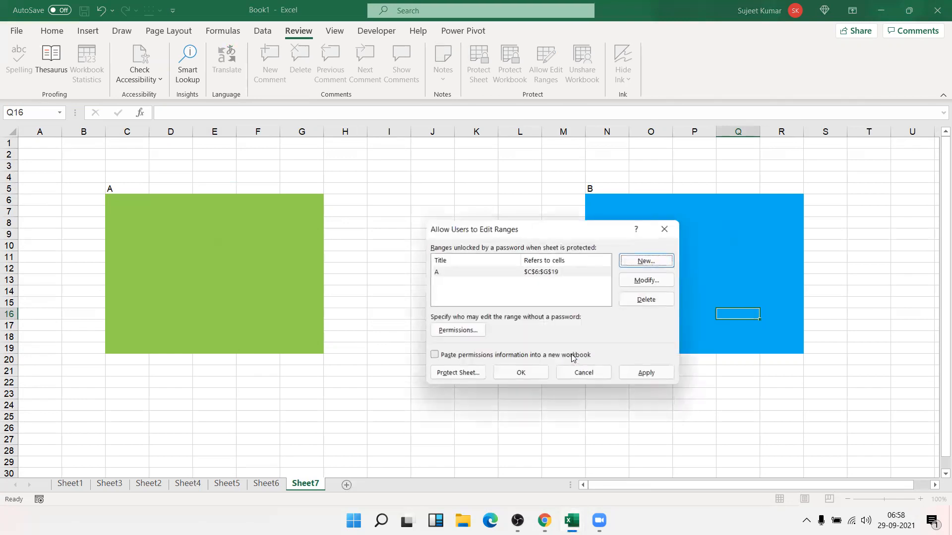
# Start a new user-editable range titled B and set its cell reference to the blue block N6:R19
pyautogui.click(644, 260)
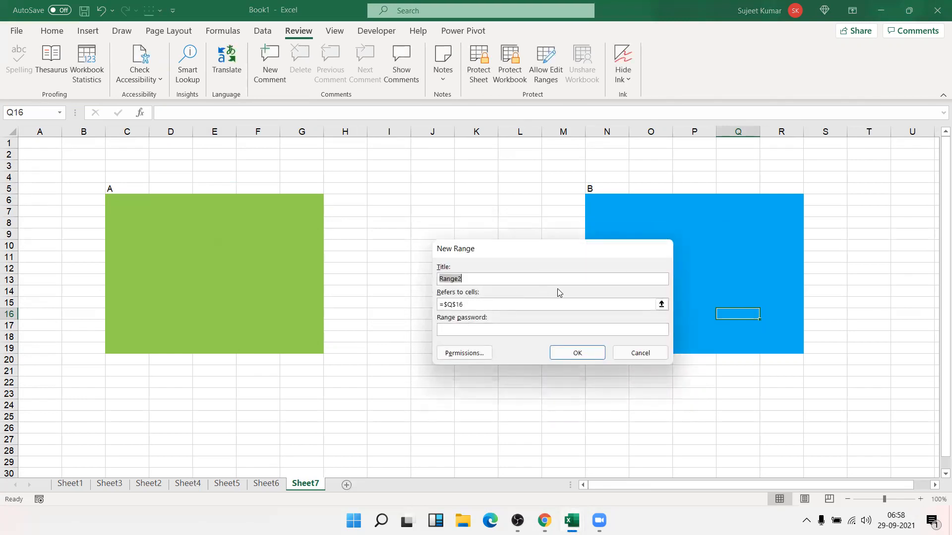
pyautogui.write('B')
pyautogui.click(519, 303)
pyautogui.press('BackSpace')
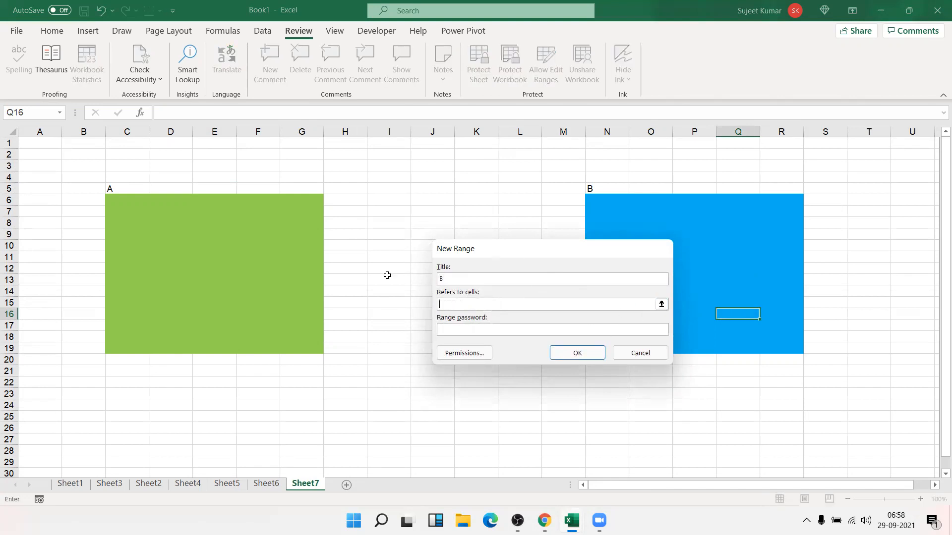
pyautogui.click(661, 304)
pyautogui.moveTo(588, 196); pyautogui.dragTo(769, 347)
pyautogui.click(666, 264)
# Enter the range password for range B and create the range, re-entering its password
pyautogui.click(484, 330)
pyautogui.write('1')
pyautogui.click(592, 355)
pyautogui.write('1')
pyautogui.click(565, 348)
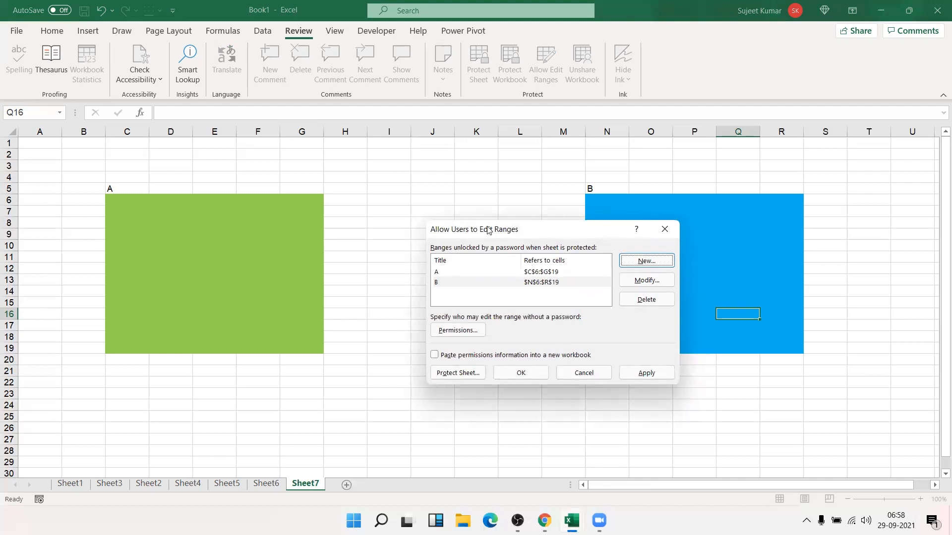
# Apply the editable ranges A and B and close the range settings
pyautogui.moveTo(485, 228); pyautogui.dragTo(417, 133)
pyautogui.click(578, 277)
pyautogui.click(470, 278)
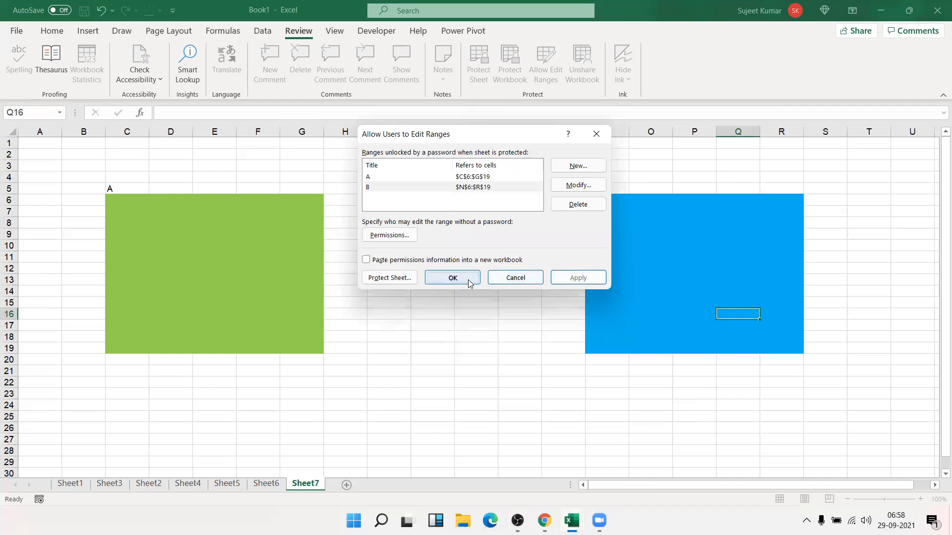
# Enter c in G11 of the green block and d in O12 of the blue block
pyautogui.click(313, 258)
pyautogui.write('c')
pyautogui.click(633, 268)
pyautogui.write('d')
pyautogui.click(637, 294)
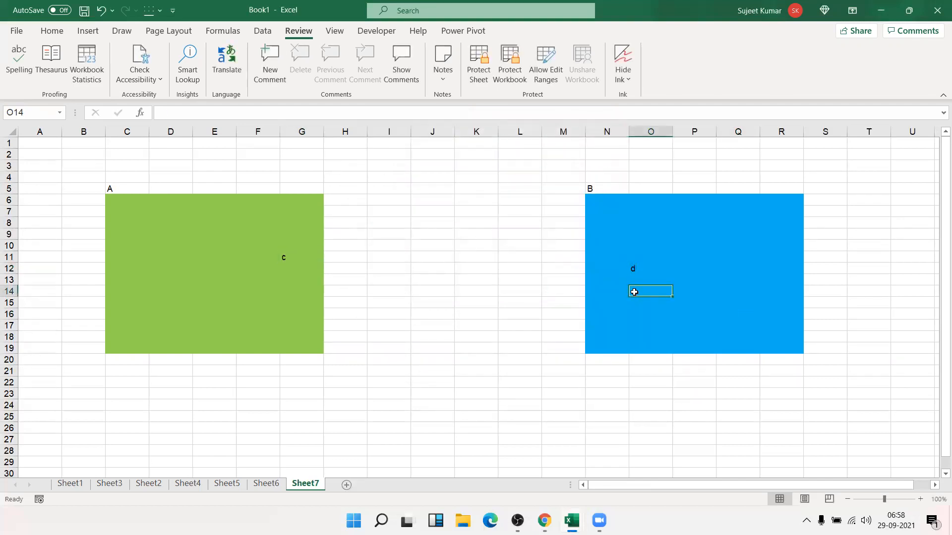
# Protect Sheet7 without a password, keeping only selection of locked and unlocked cells allowed
pyautogui.rightClick(303, 484)
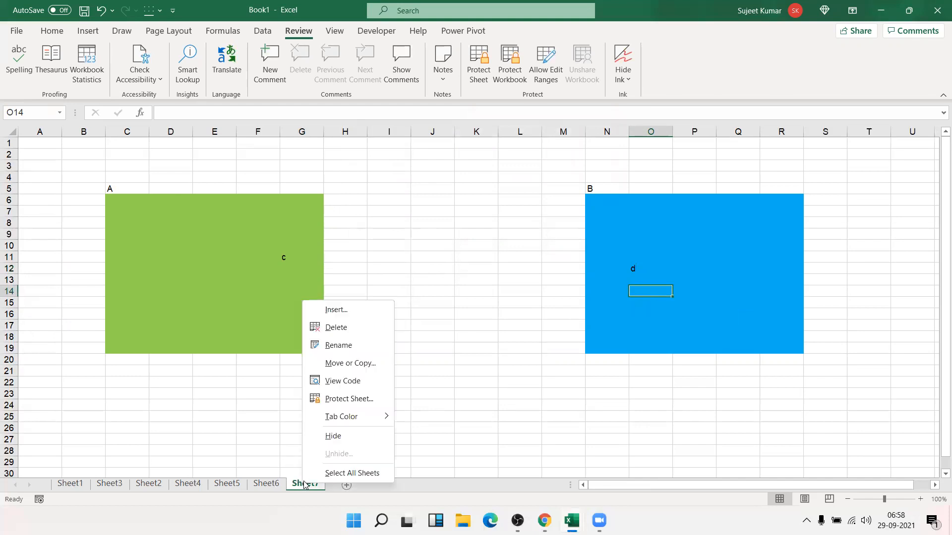
pyautogui.click(347, 399)
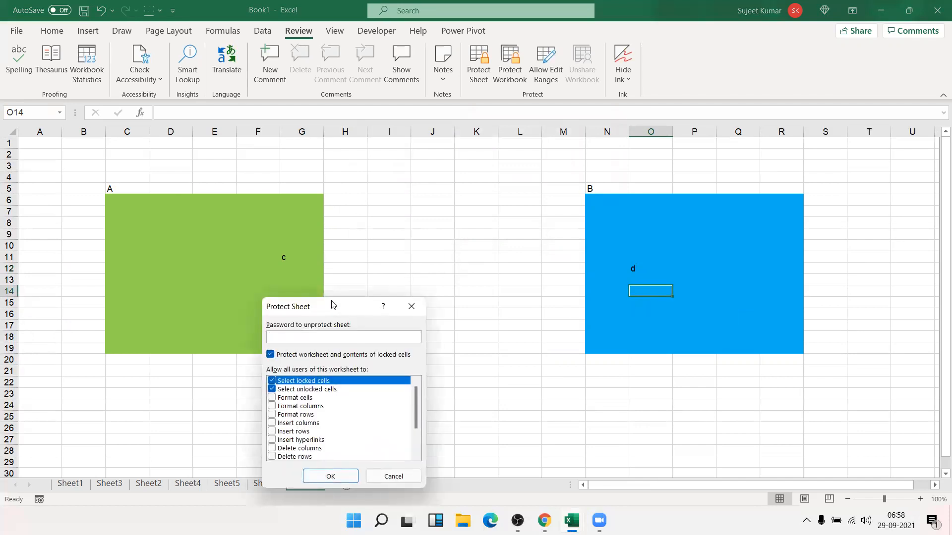
pyautogui.moveTo(334, 316); pyautogui.dragTo(457, 297)
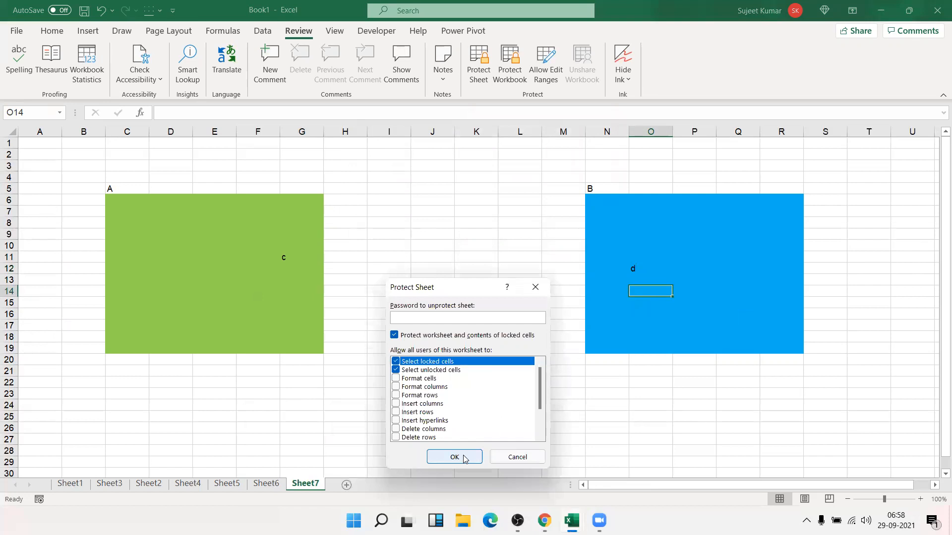
pyautogui.click(455, 457)
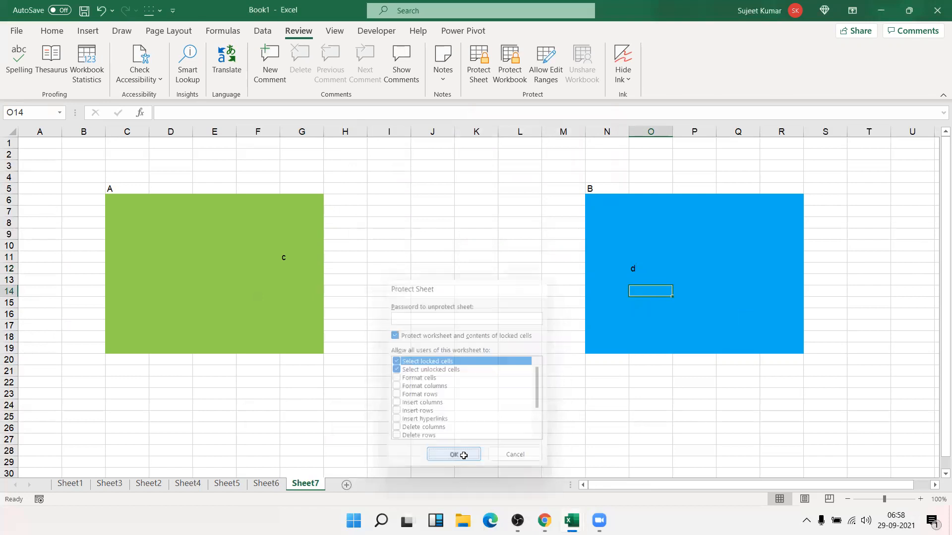
# Try to clear cell I14 between the two colored blocks on the protected sheet
pyautogui.click(405, 294)
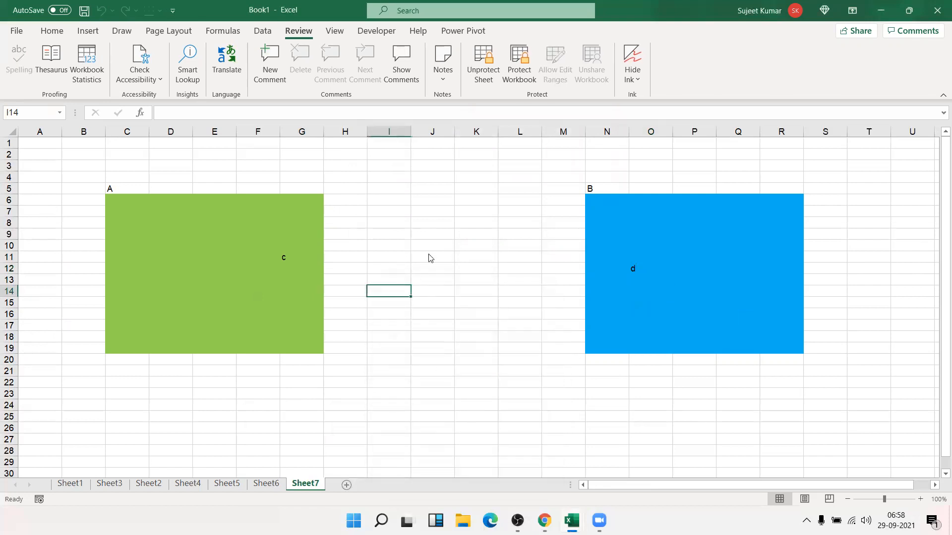
pyautogui.press('Delete')
pyautogui.click(480, 293)
# Clear D10:D11 in the green block, entering the range password to unlock range A
pyautogui.moveTo(164, 256); pyautogui.dragTo(165, 249)
pyautogui.press('Delete')
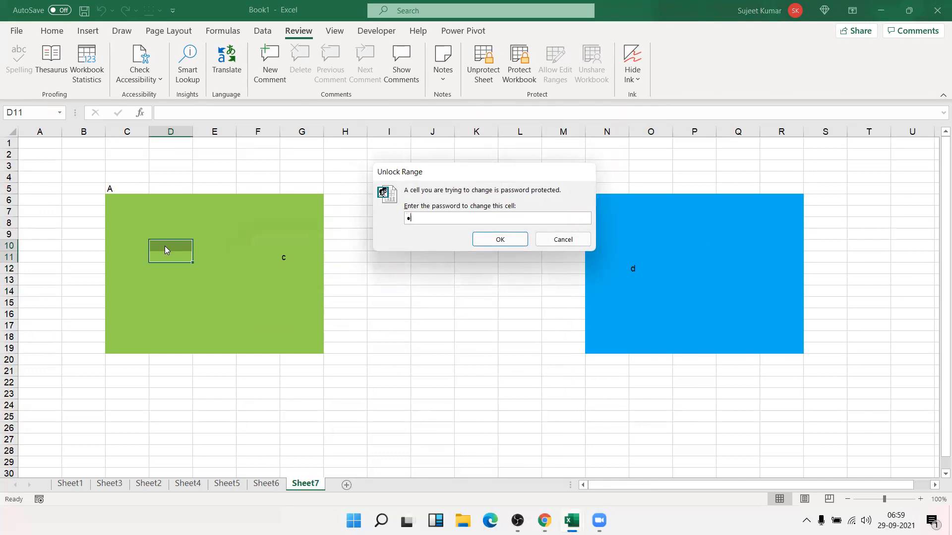
pyautogui.press('Return')
# Enter gdgf in E11 and df in D9 and D13 of the green block
pyautogui.doubleClick(222, 261)
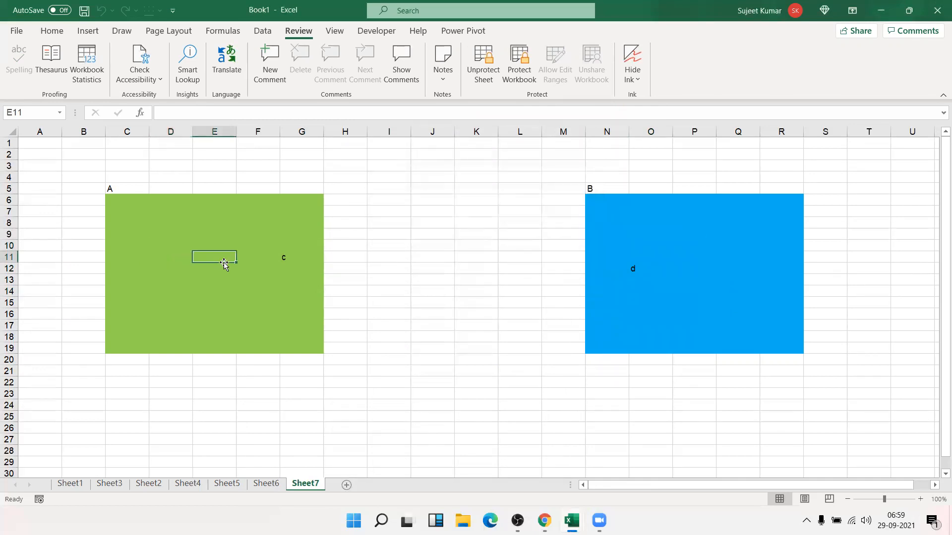
pyautogui.write('gdgf')
pyautogui.click(179, 237)
pyautogui.write('df')
pyautogui.click(178, 281)
pyautogui.write('df')
pyautogui.click(156, 317)
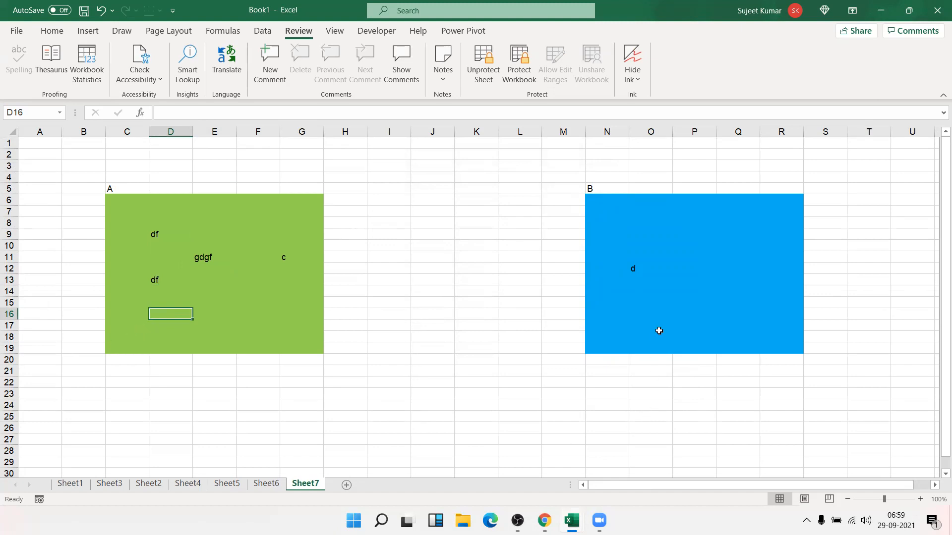
# Try to edit cell O15 in the blue block and cancel the range password request
pyautogui.click(659, 306)
pyautogui.doubleClick(659, 306)
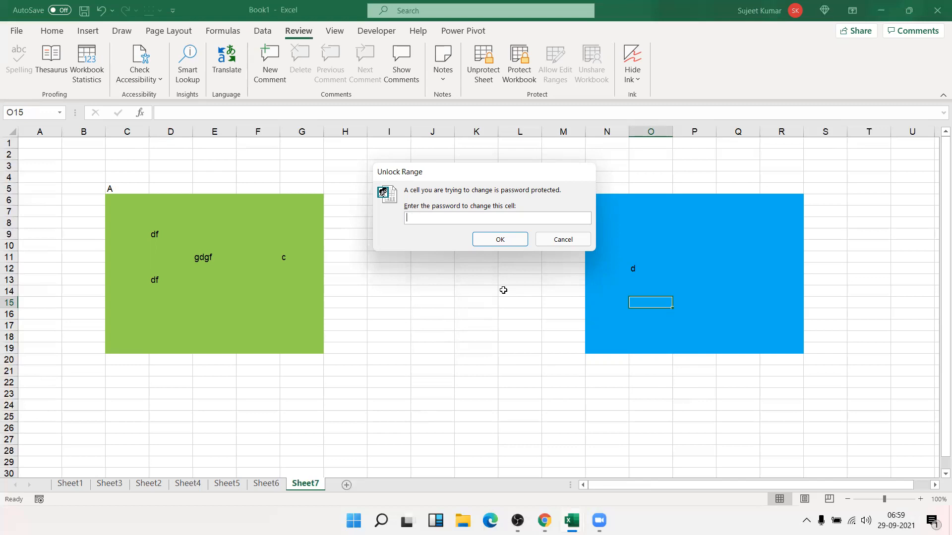
pyautogui.click(554, 240)
pyautogui.click(646, 291)
pyautogui.moveTo(646, 234); pyautogui.dragTo(643, 225)
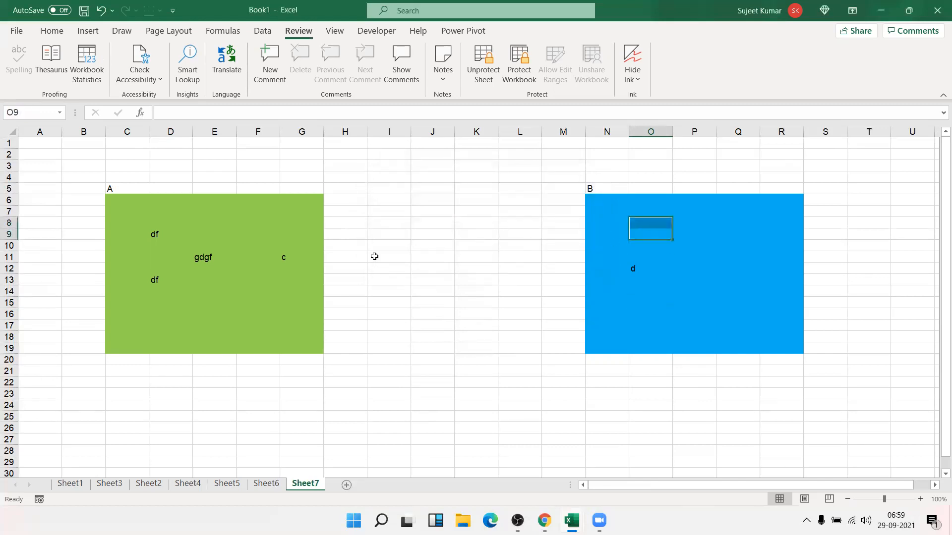
pyautogui.click(152, 247)
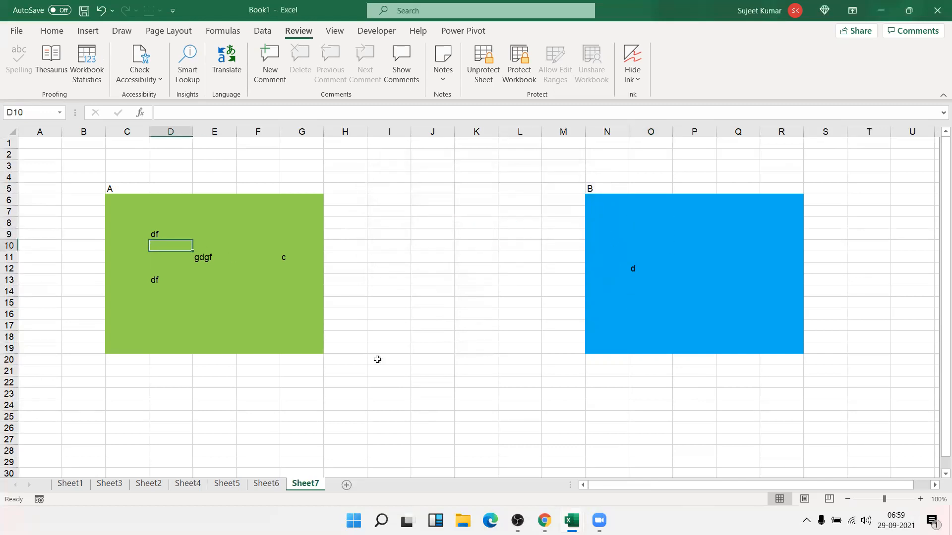
pyautogui.click(354, 385)
pyautogui.click(406, 383)
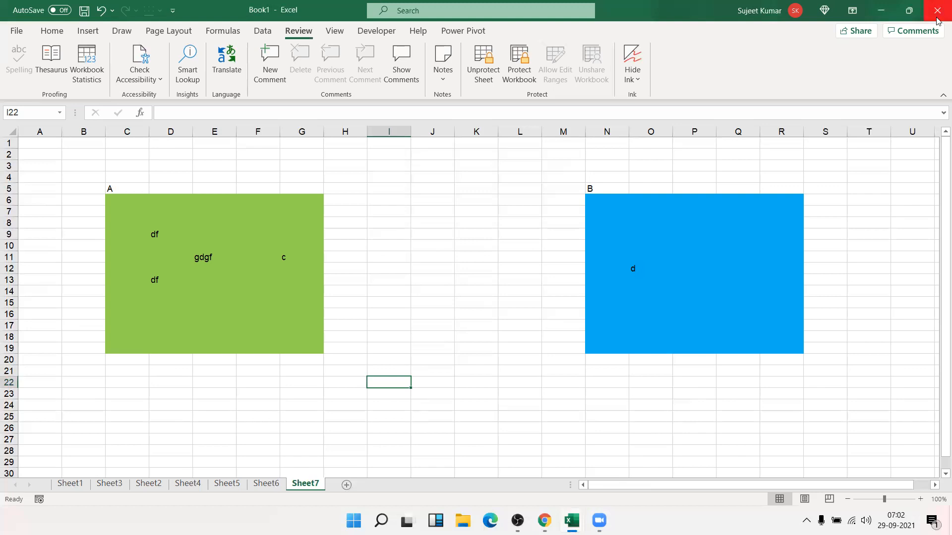
pyautogui.click(224, 265)
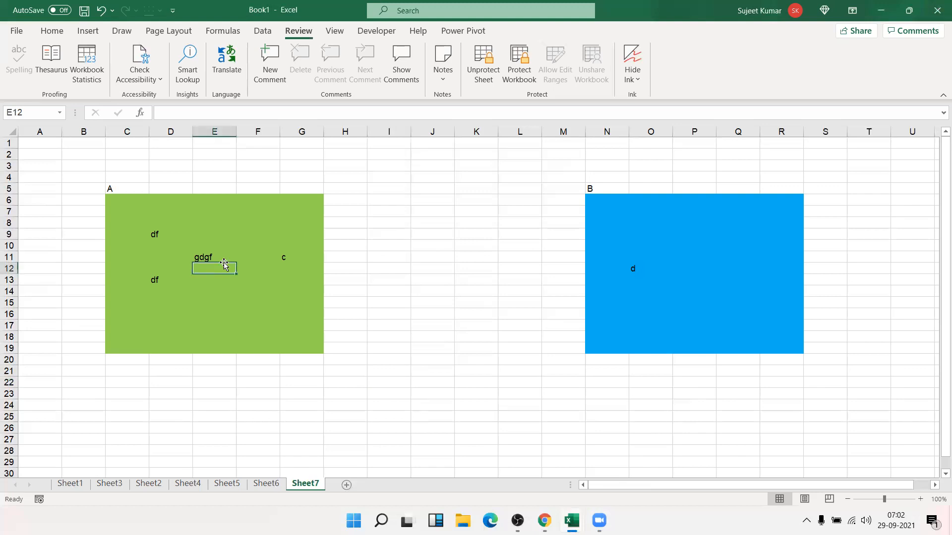
pyautogui.click(665, 280)
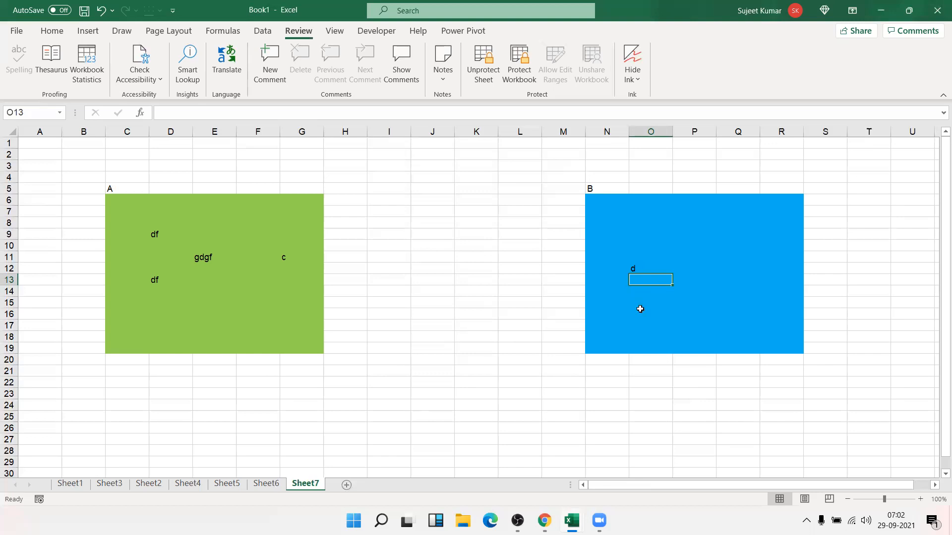
# Delete Sheet6 from the workbook and add a new blank worksheet after Sheet7
pyautogui.click(492, 339)
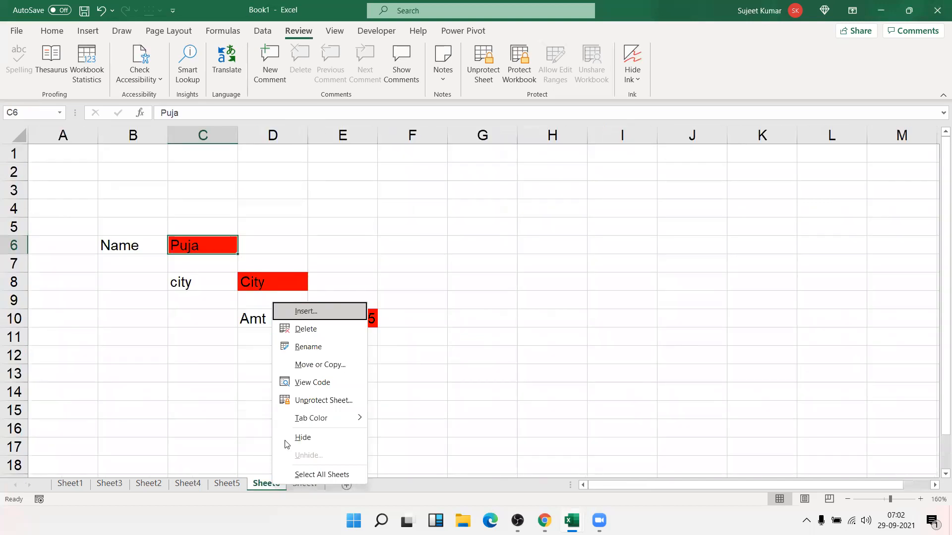
pyautogui.click(318, 331)
pyautogui.click(456, 293)
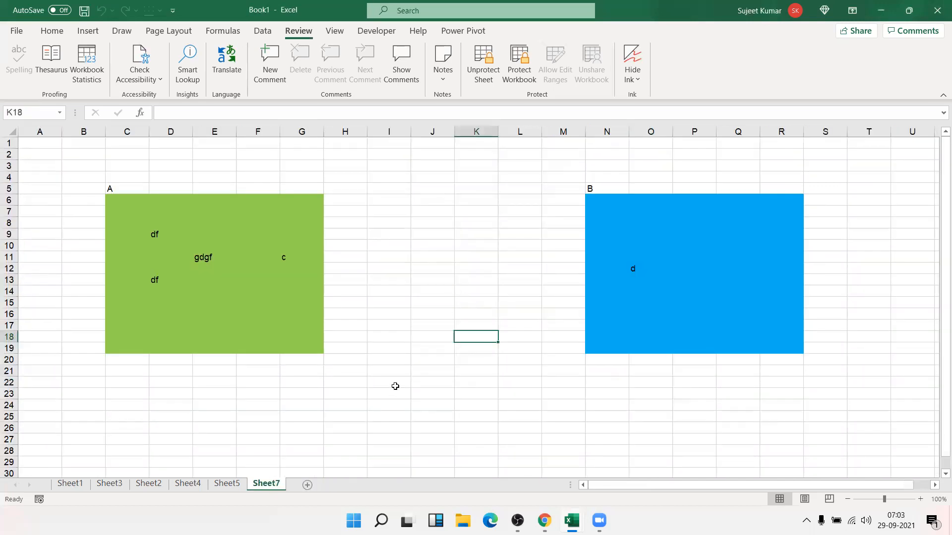
pyautogui.click(308, 486)
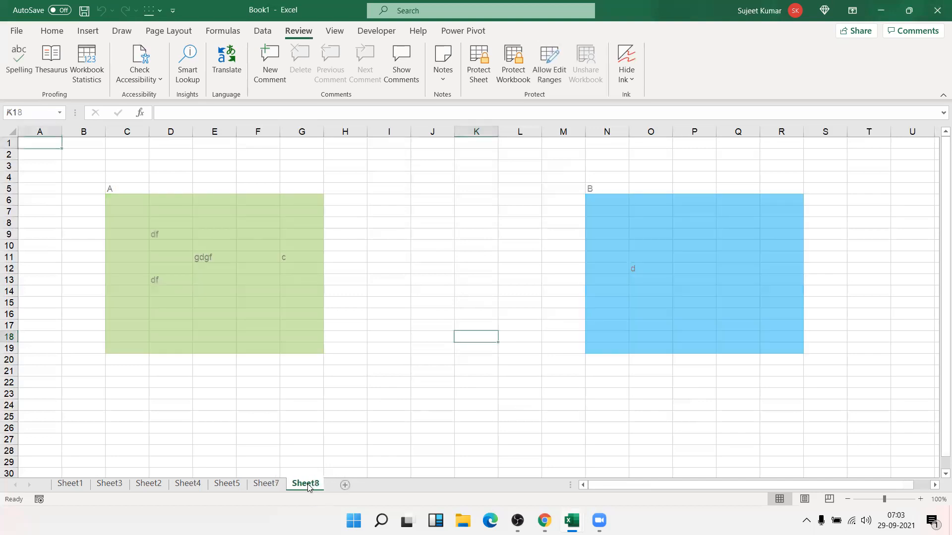
# Protect the workbook structure without a password and check which sheet commands are available for Sheet8
pyautogui.click(514, 80)
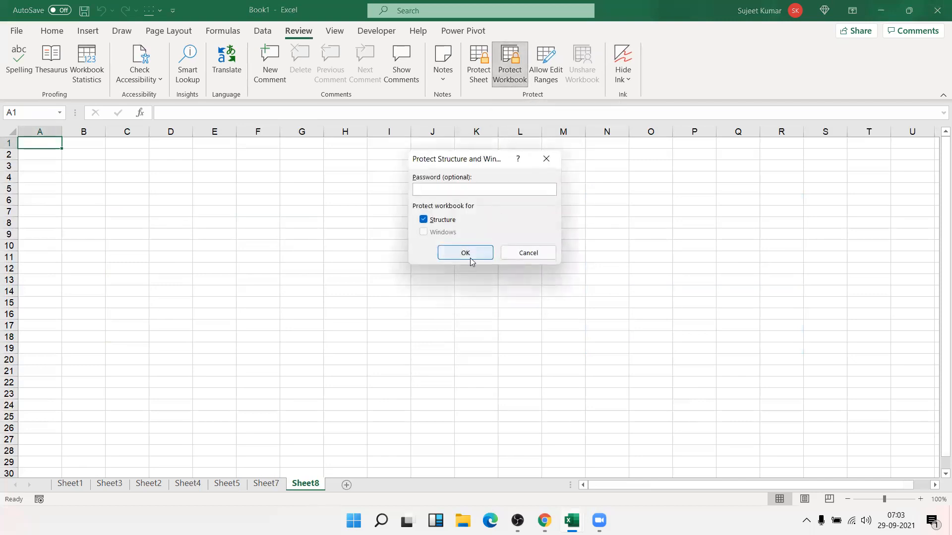
pyautogui.click(470, 256)
pyautogui.rightClick(314, 473)
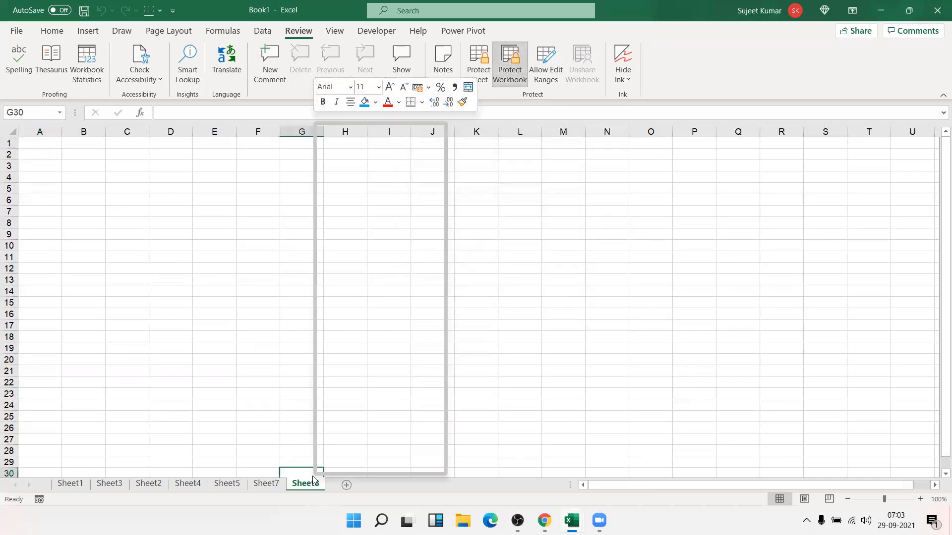
pyautogui.rightClick(314, 485)
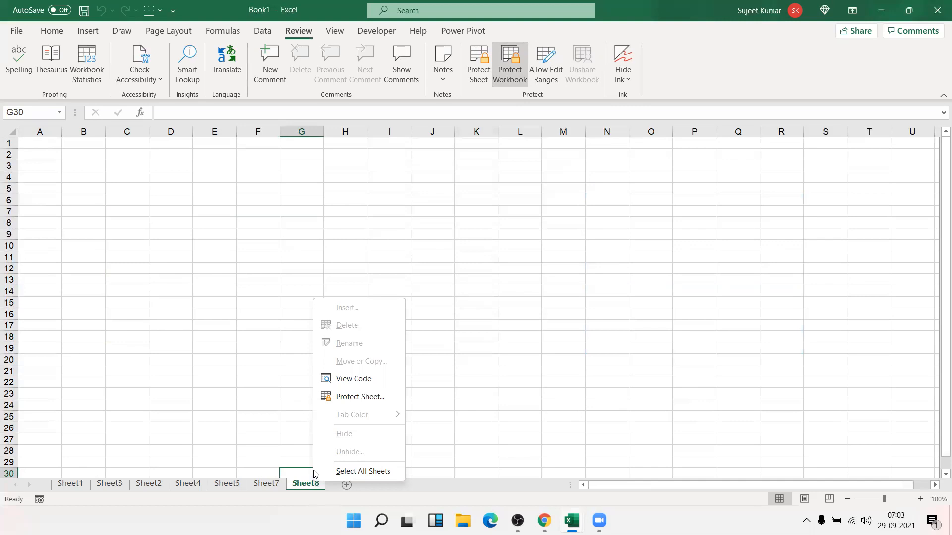
pyautogui.click(313, 471)
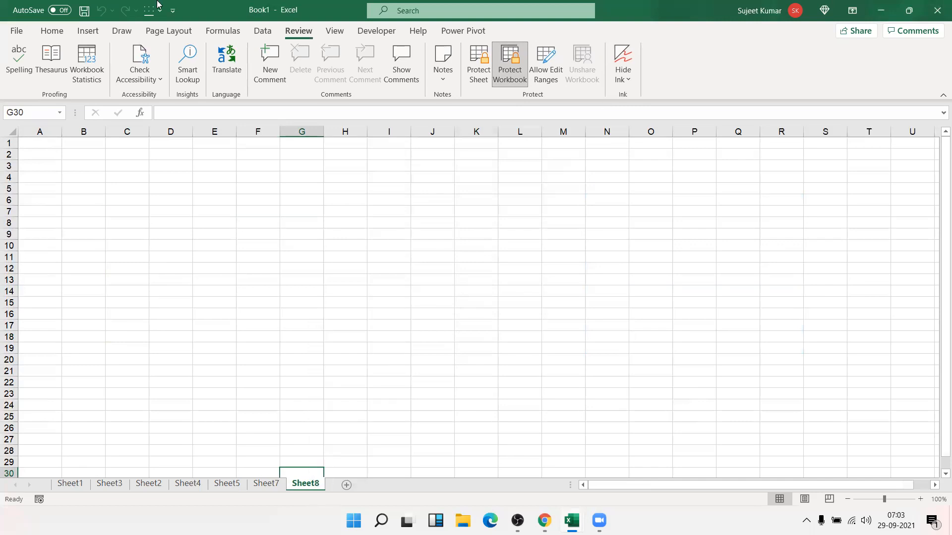
# Examine the password-to-open and password-to-modify options offered when saving the workbook under a new name, leaving them empty and cancelling the save
pyautogui.click(15, 32)
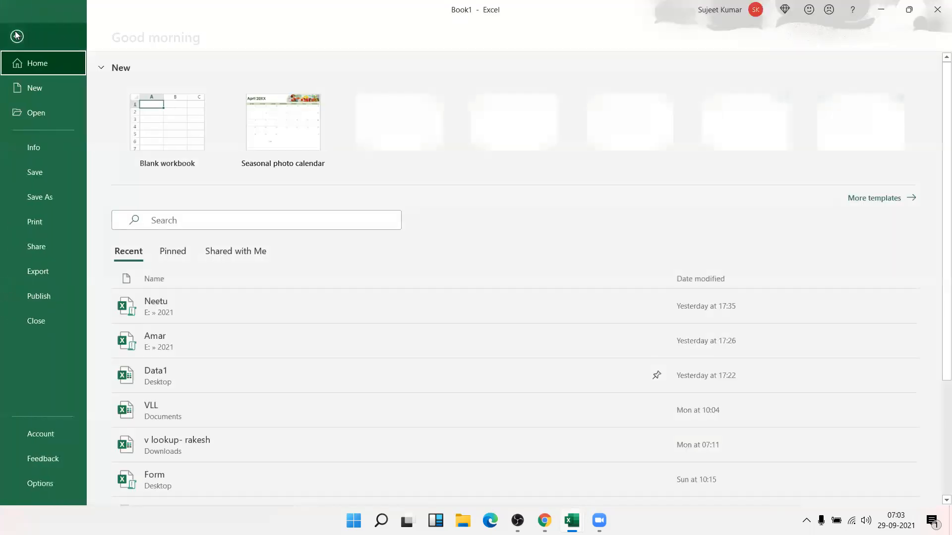
pyautogui.click(53, 189)
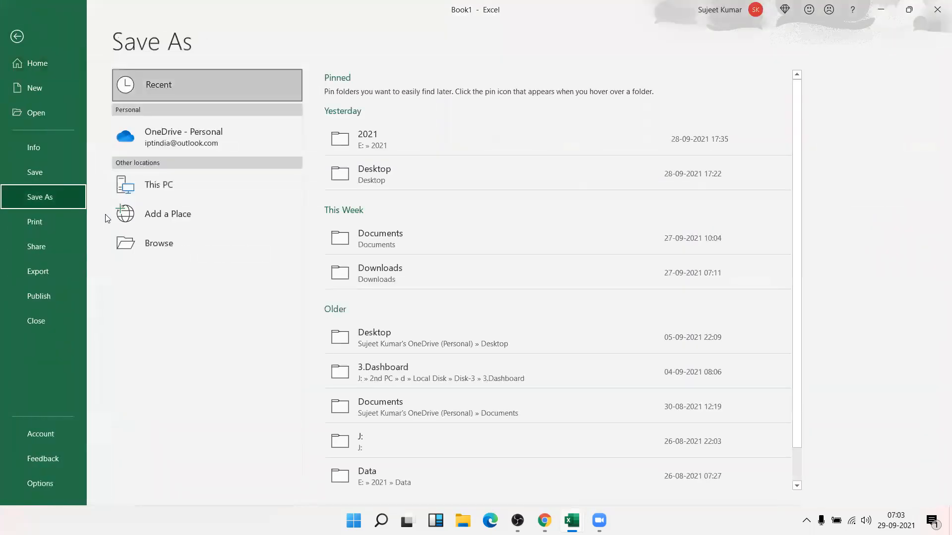
pyautogui.click(200, 256)
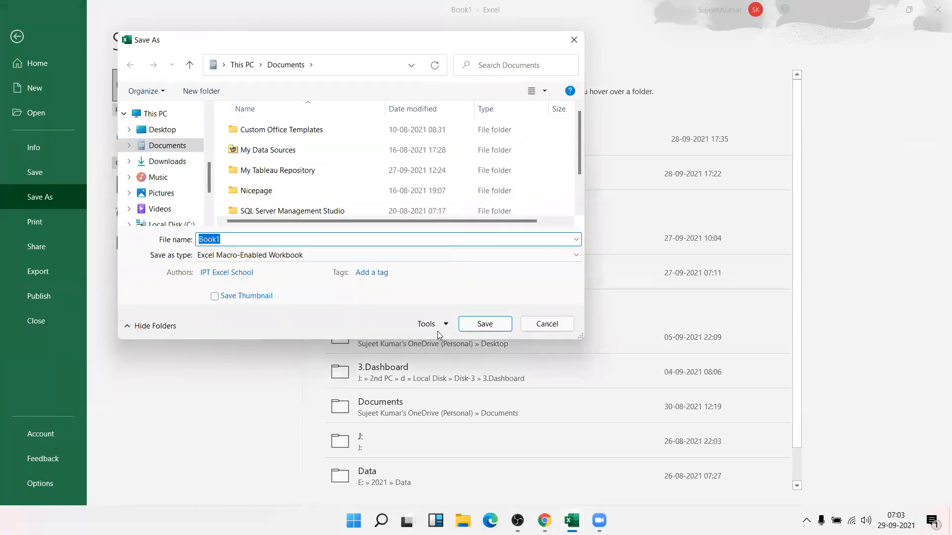
pyautogui.click(443, 327)
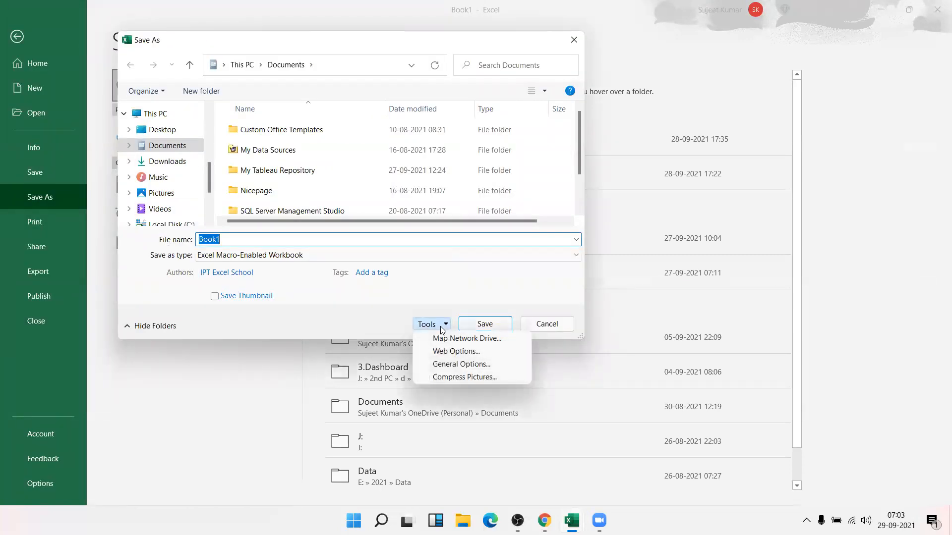
pyautogui.click(461, 365)
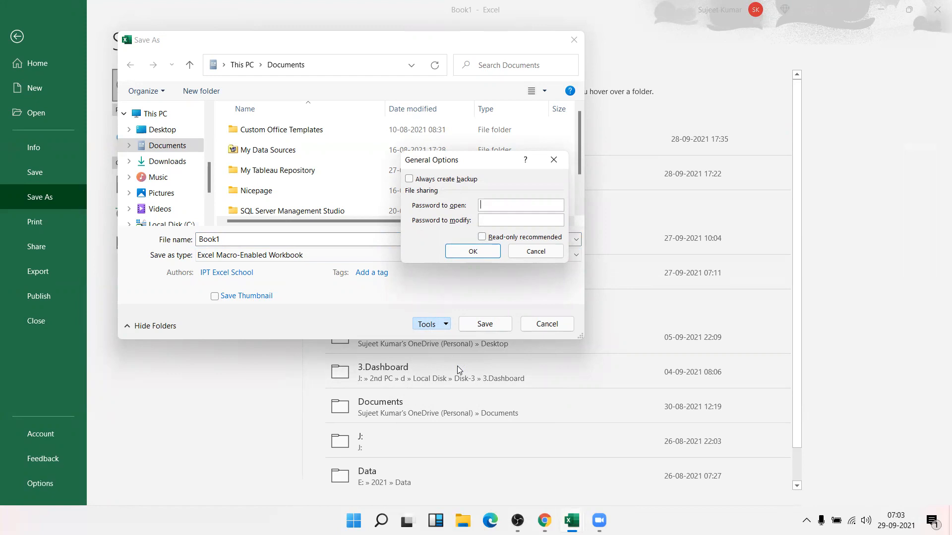
pyautogui.press('Return')
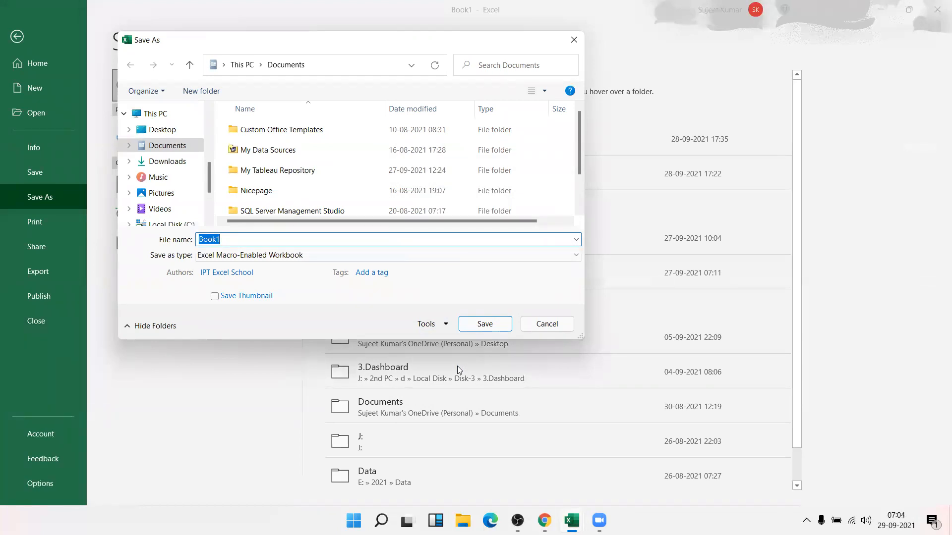
pyautogui.press('Escape')
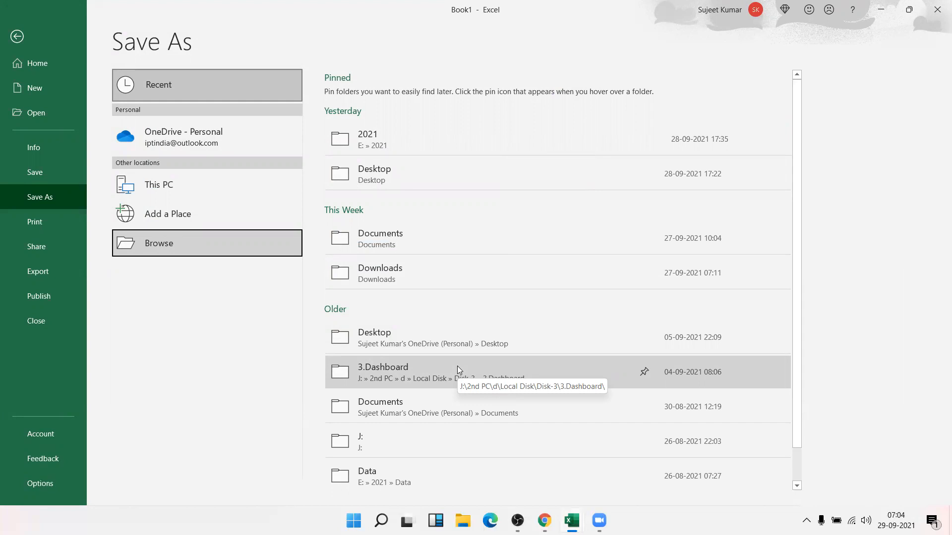
# Examine the workbook's Encrypt with Password option, leave the password empty and return to the worksheet
pyautogui.click(38, 150)
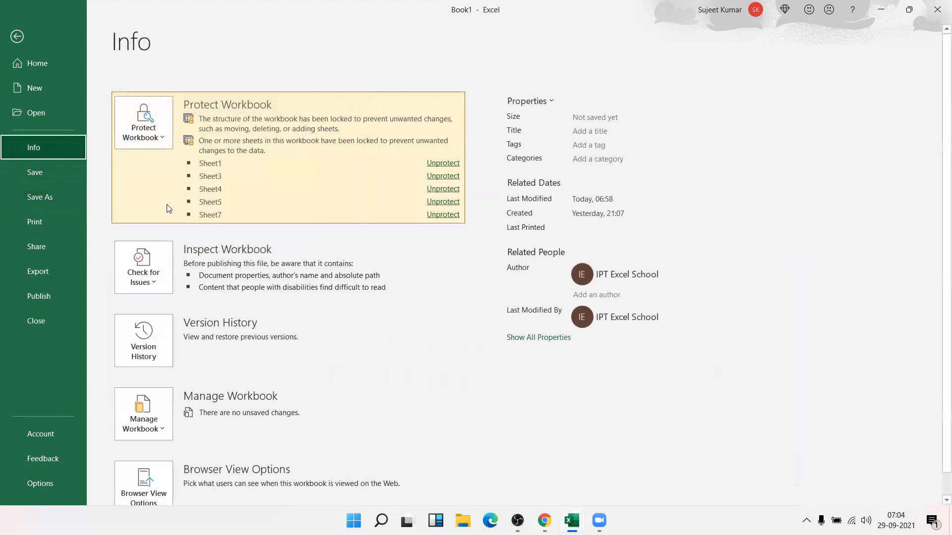
pyautogui.click(160, 142)
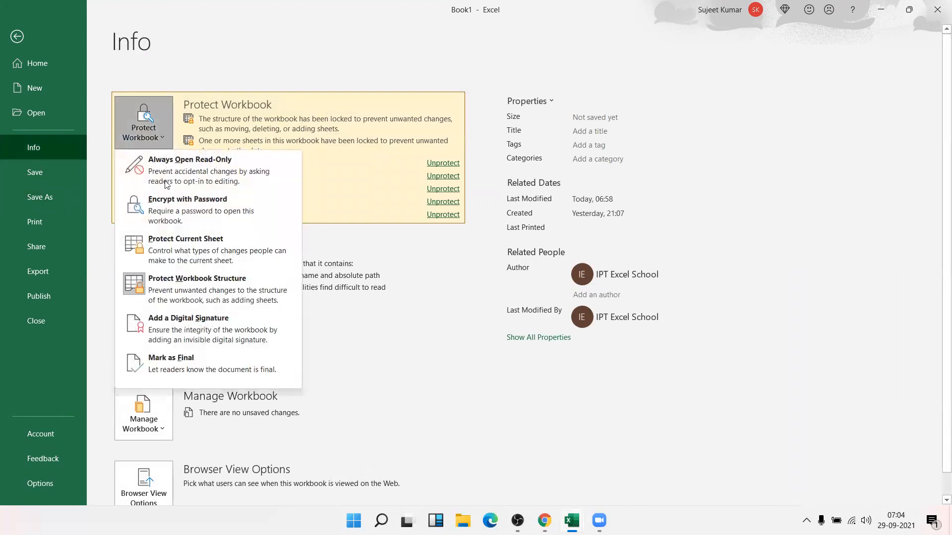
pyautogui.click(173, 221)
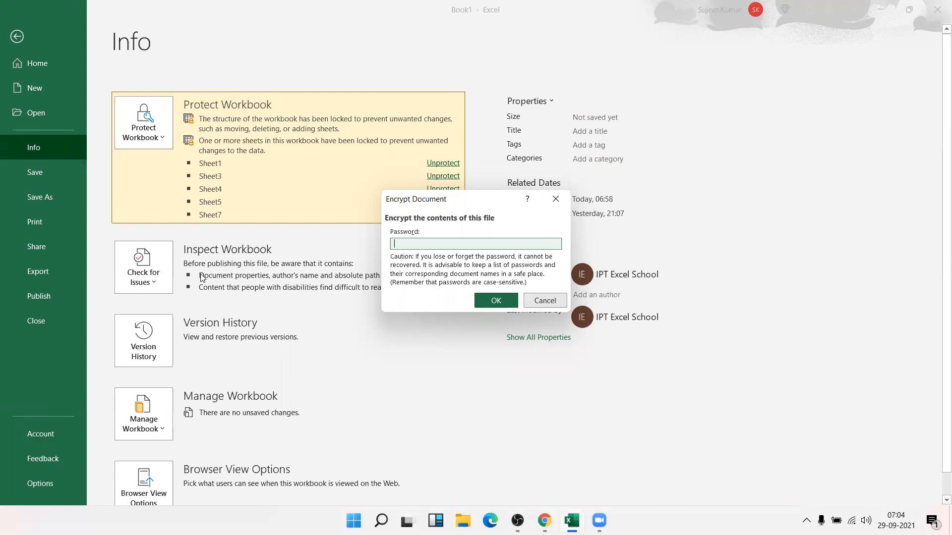
pyautogui.press('Escape')
pyautogui.press('Escape')
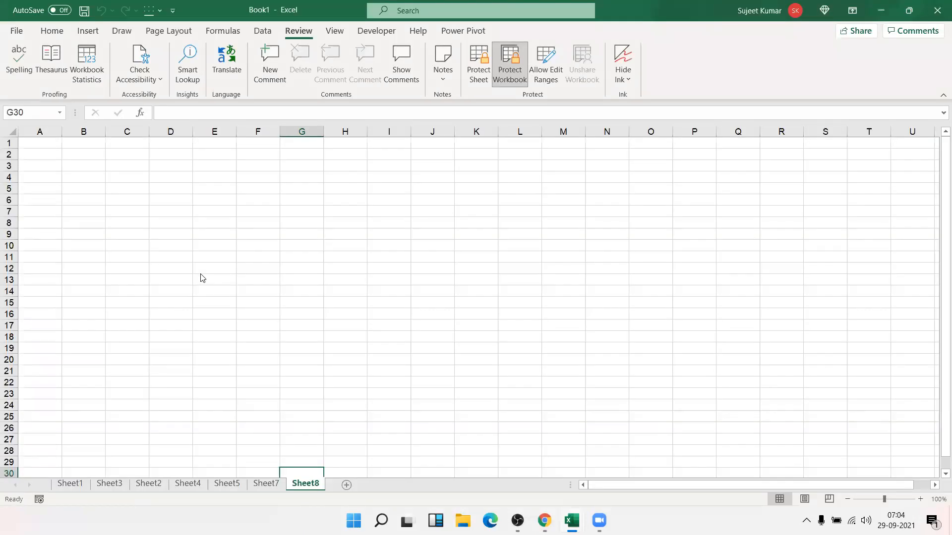
# Minimize the workbook window to show the desktop
pyautogui.press('super+d')
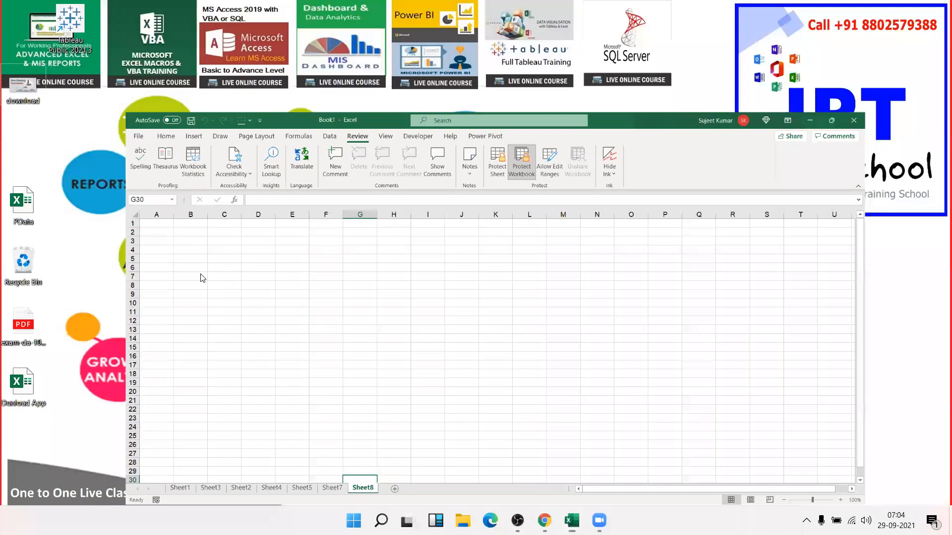
pyautogui.press('super+Down')
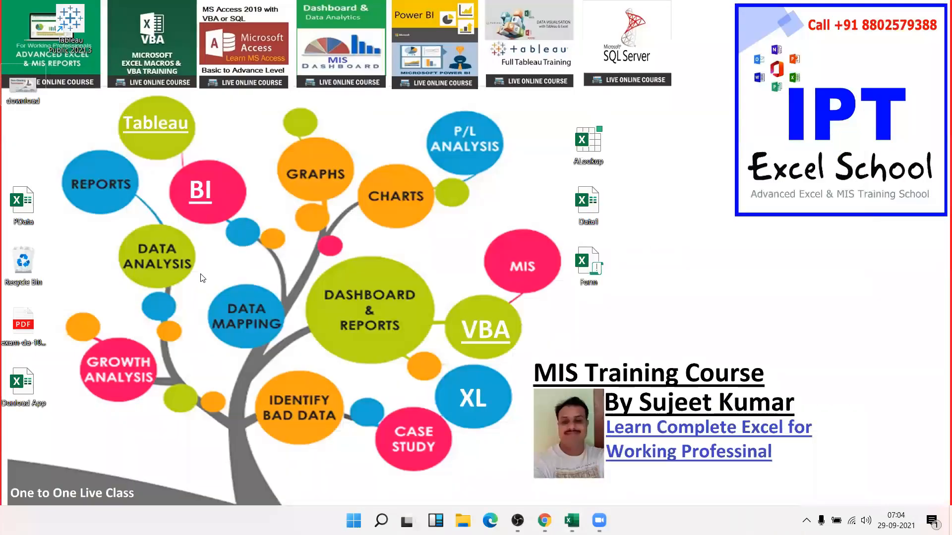